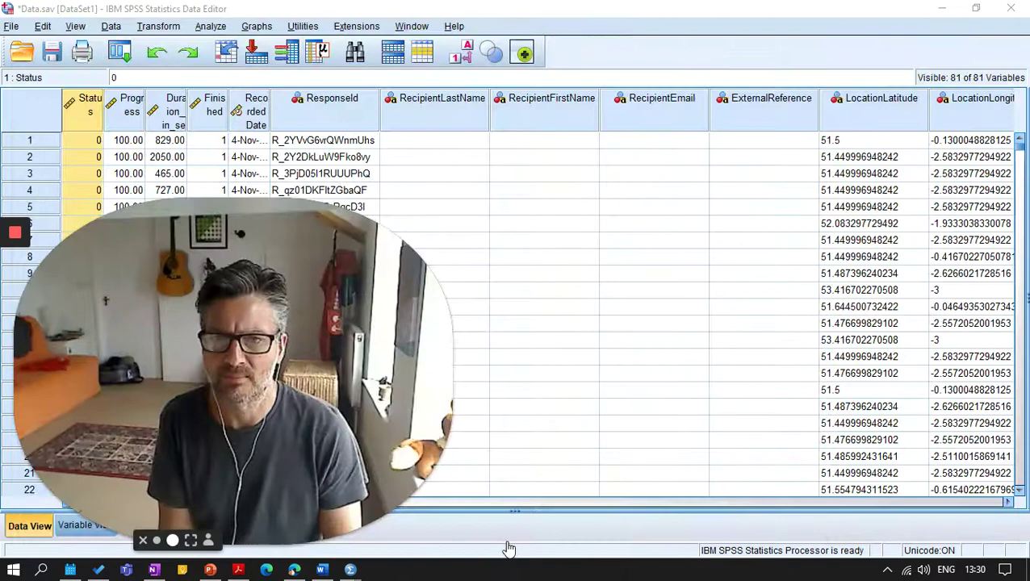
Browse the data grid and select the first respondent's row and the Duration column
drag(222, 403, 849, 193)
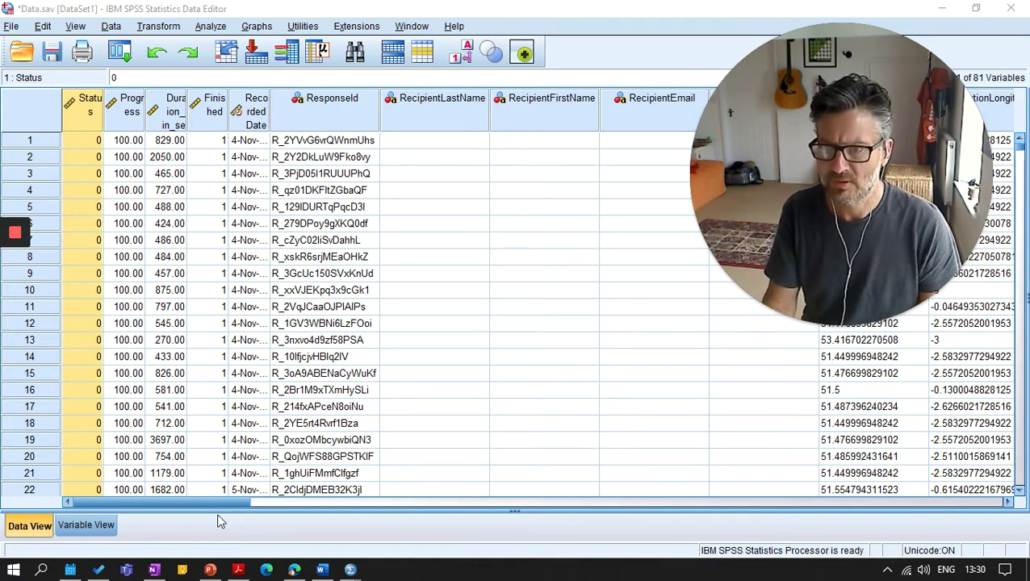
drag(194, 501, 392, 505)
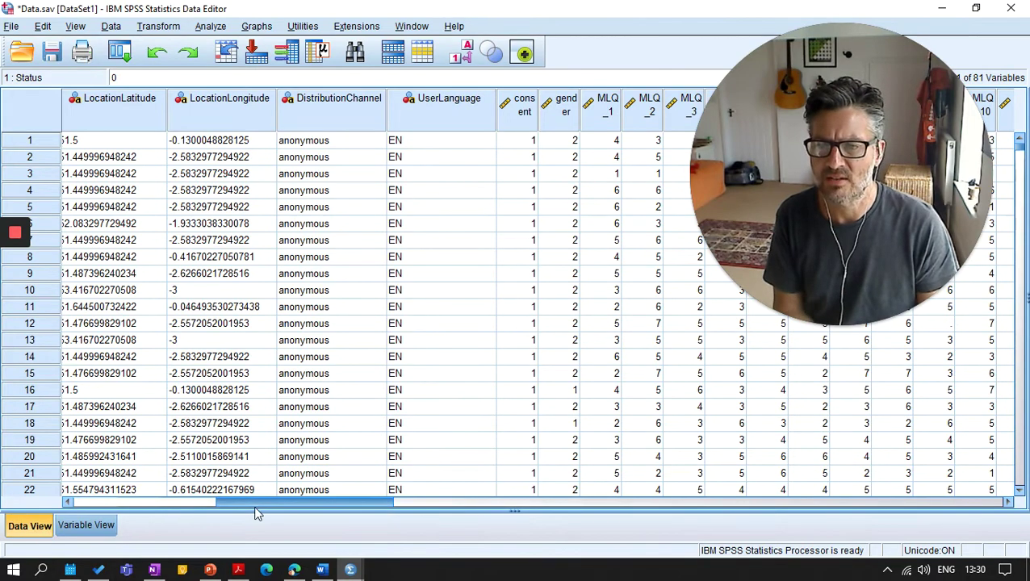
drag(257, 504, 89, 505)
click(33, 146)
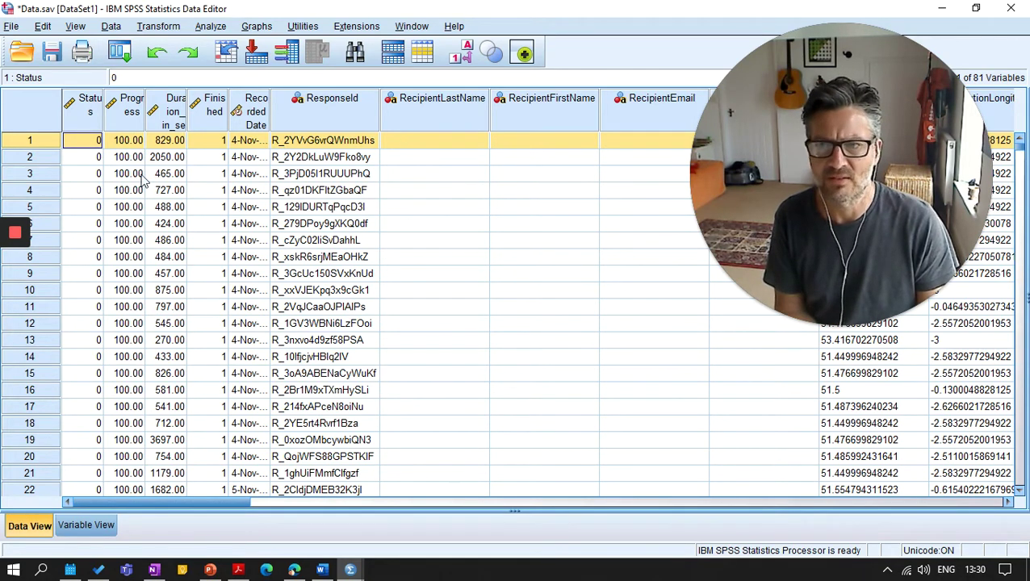
click(159, 118)
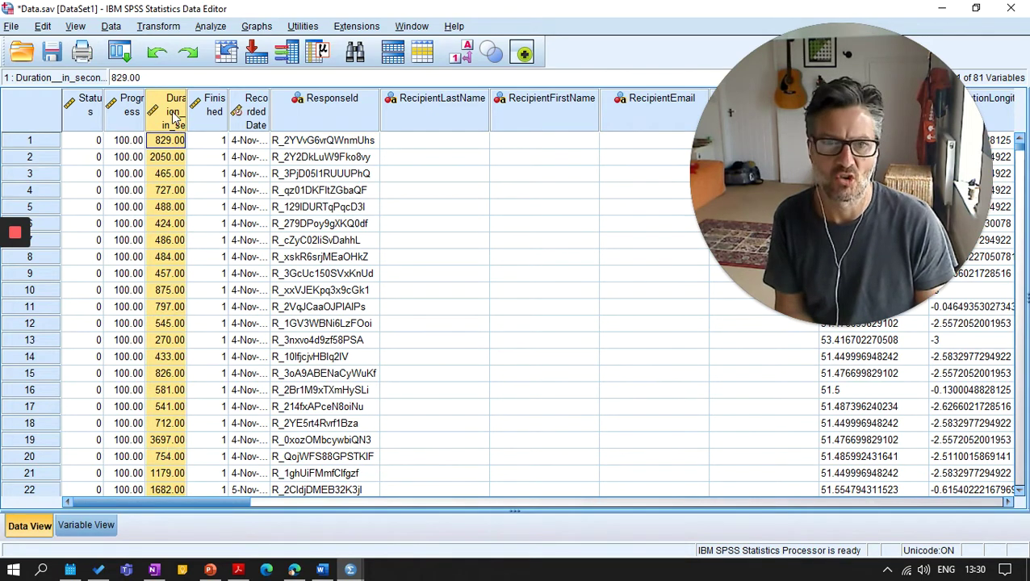
mouse_move(172, 117)
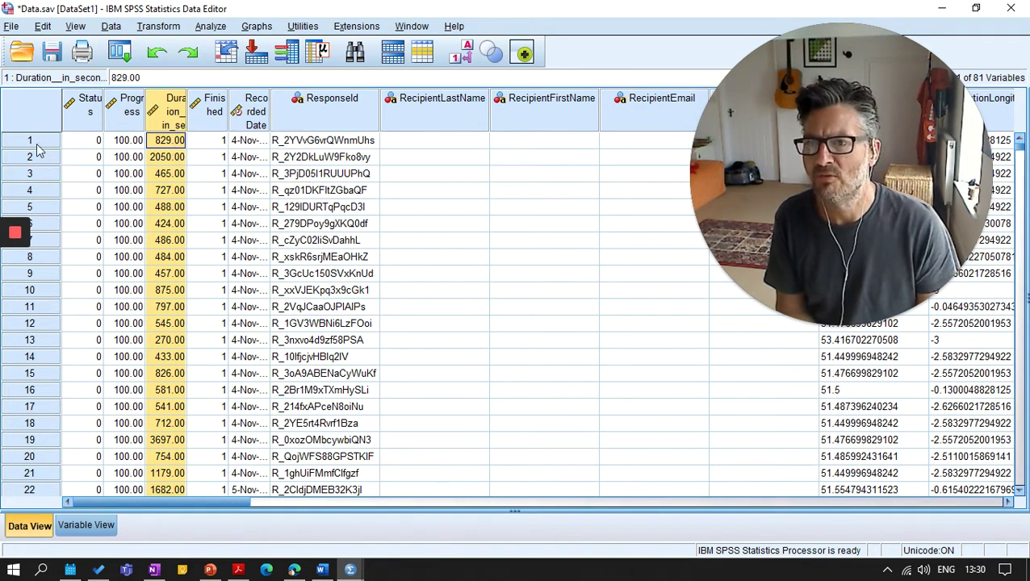
Scroll down through the cases and back, panning across the data columns
scroll(133, 303, down, 20)
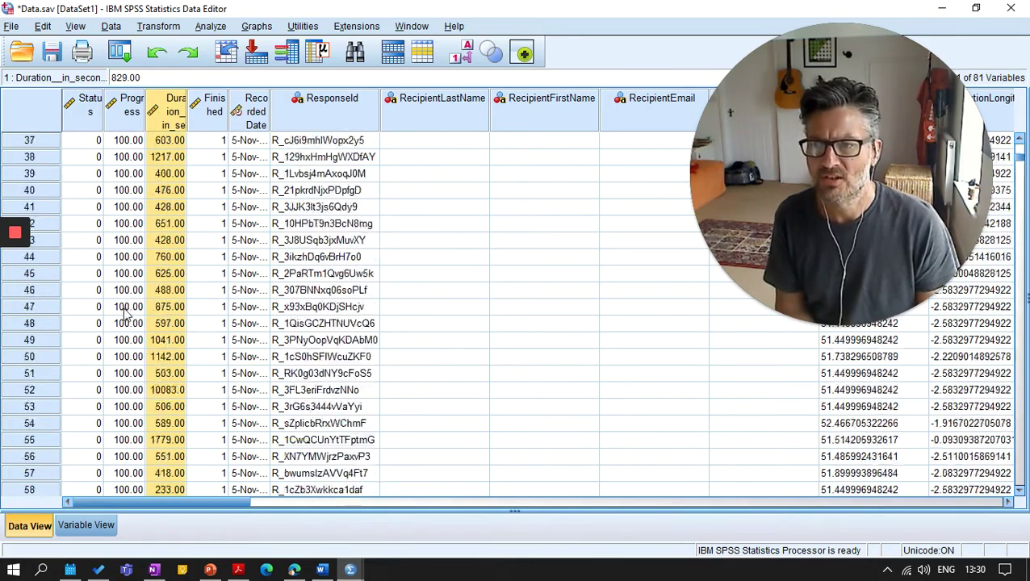
scroll(125, 315, down, 20)
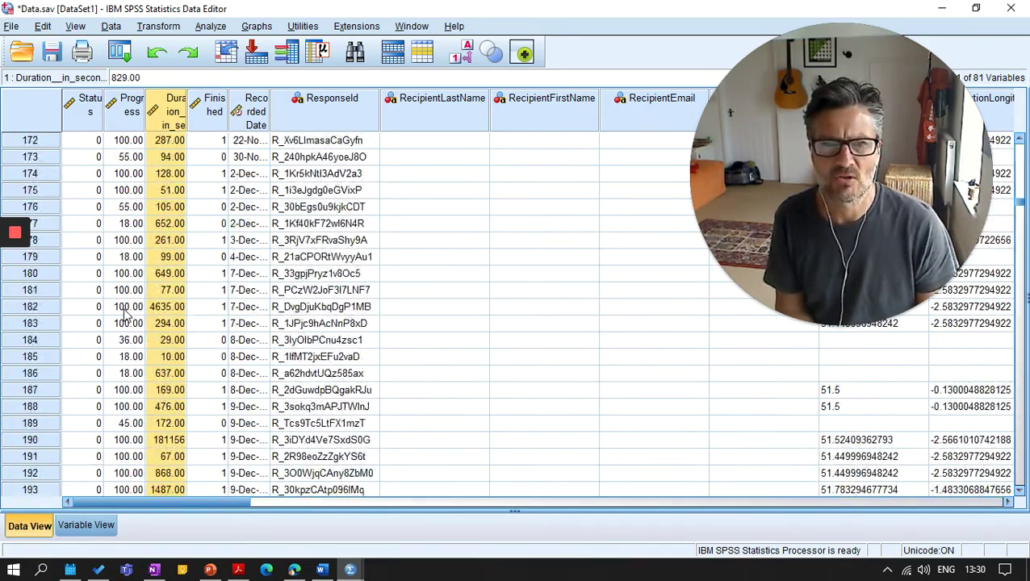
scroll(125, 327, down, 20)
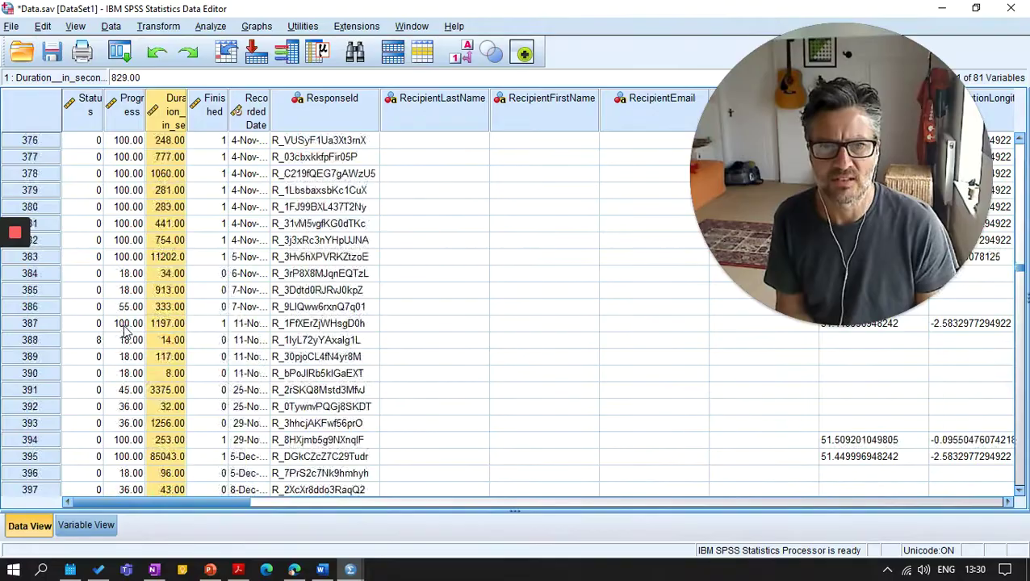
scroll(123, 331, down, 20)
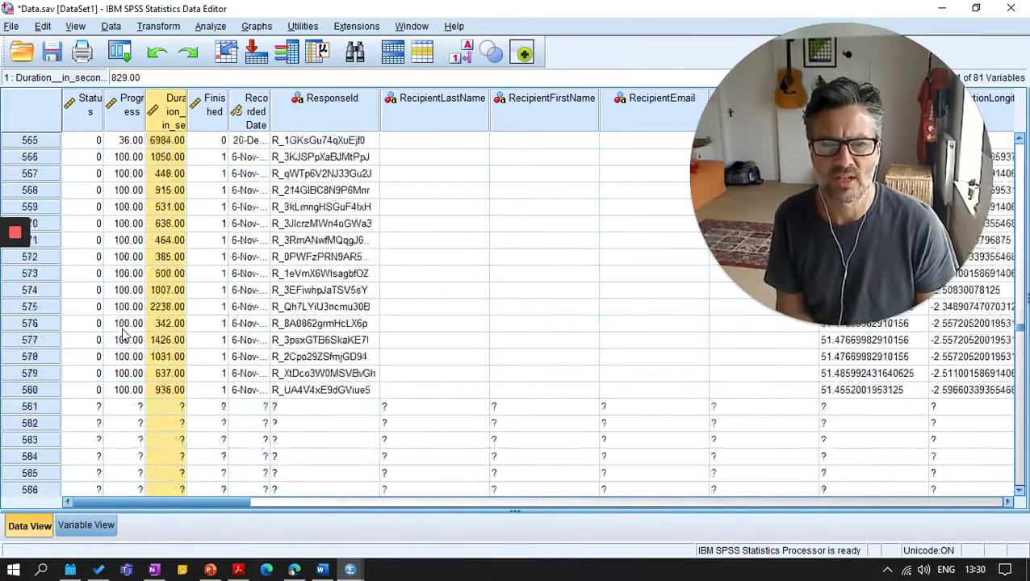
scroll(125, 334, down, 20)
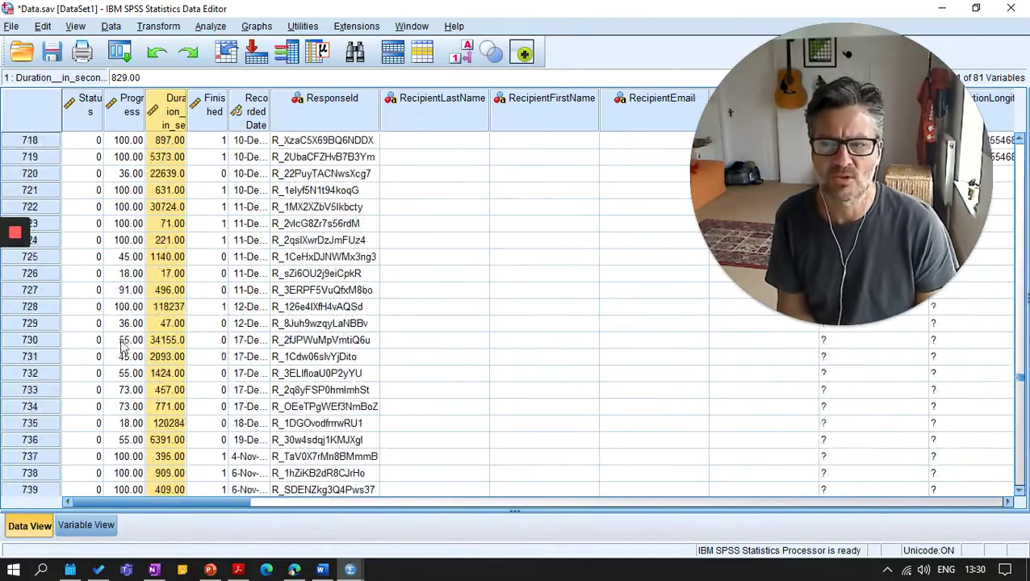
scroll(136, 399, down, 20)
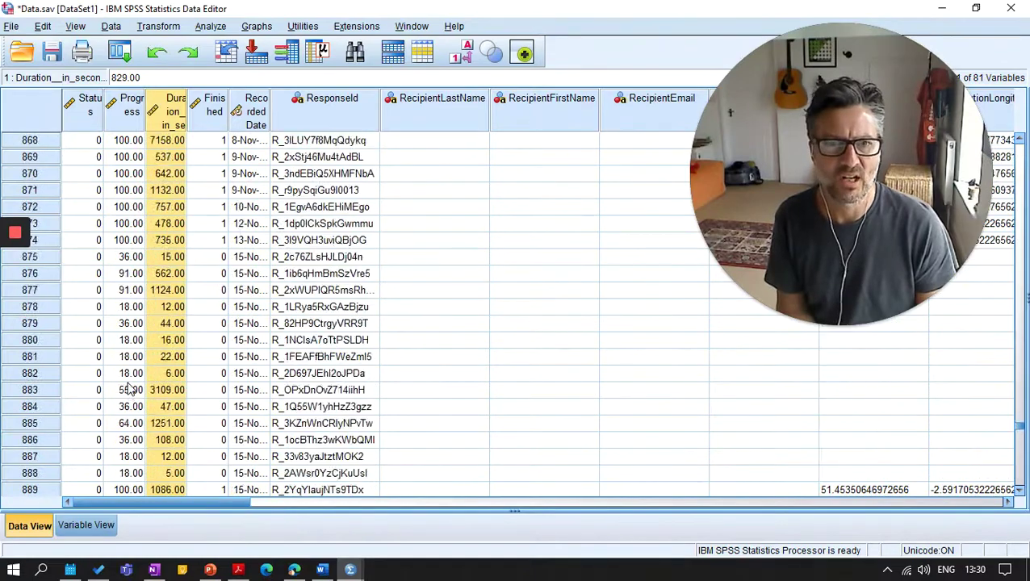
scroll(129, 389, down, 20)
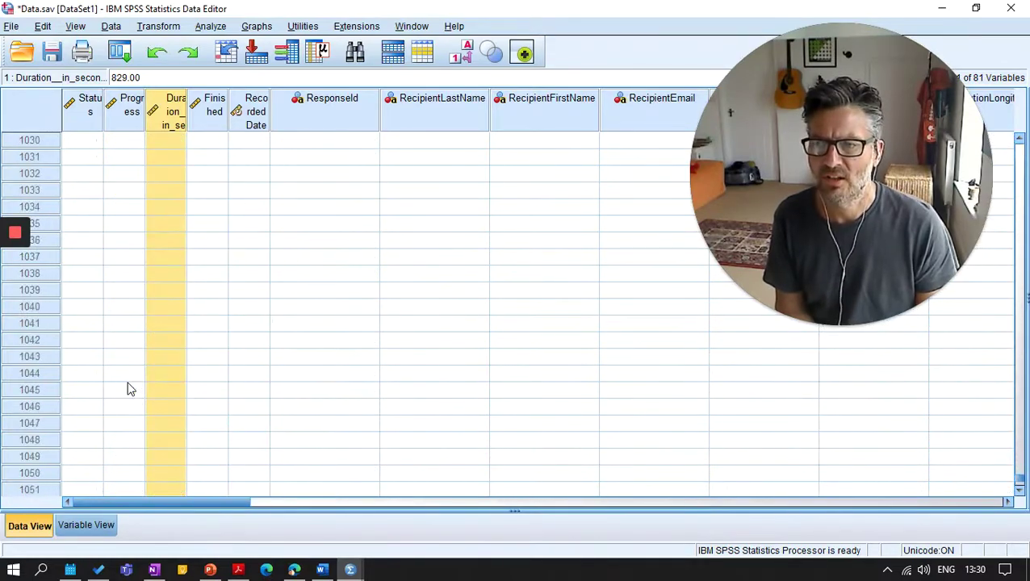
scroll(129, 389, up, 7)
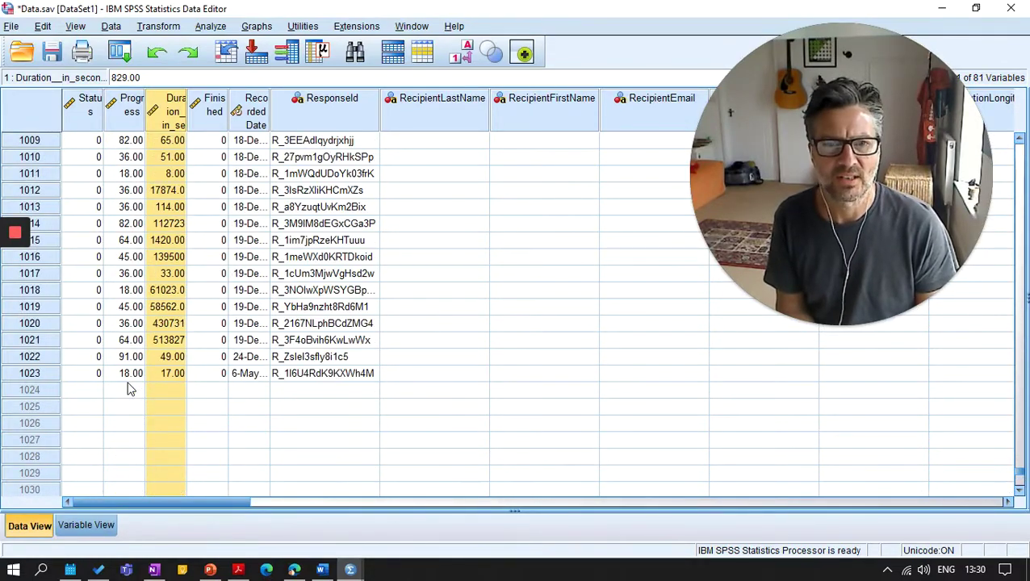
drag(194, 507, 553, 497)
scroll(490, 370, up, 20)
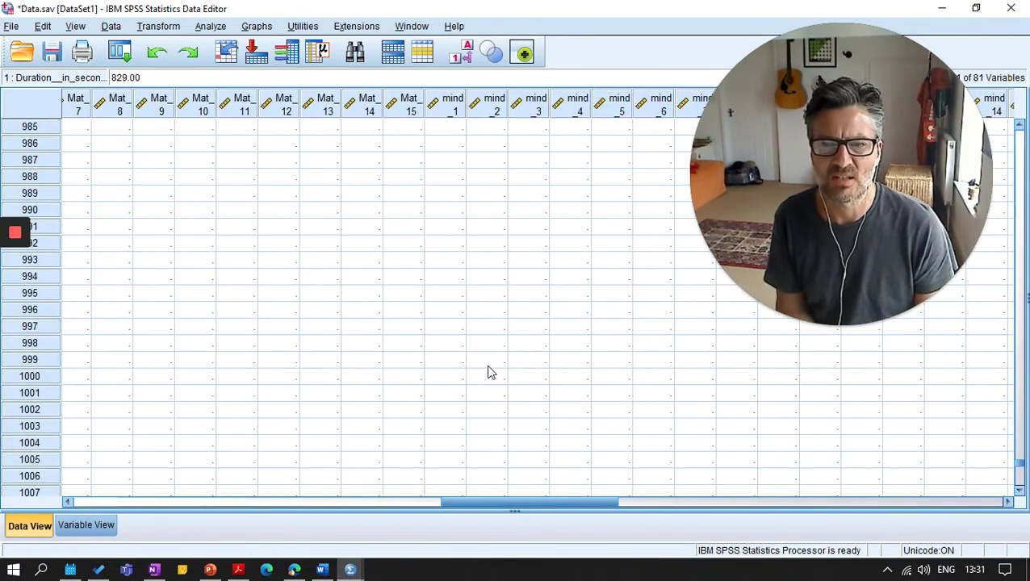
scroll(487, 372, up, 14)
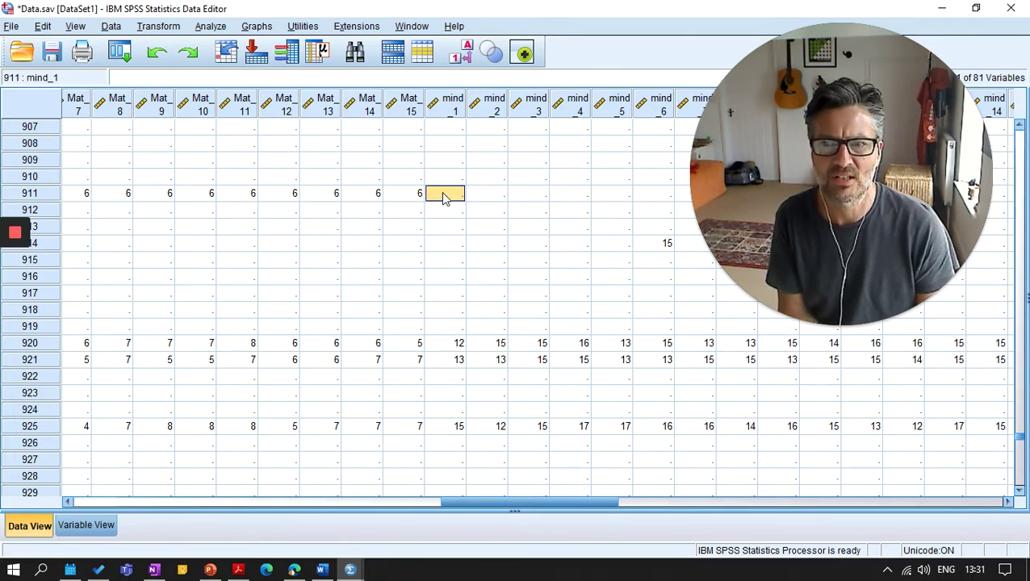
Select the row for case 911 and scroll across to the MLQ columns
click(56, 195)
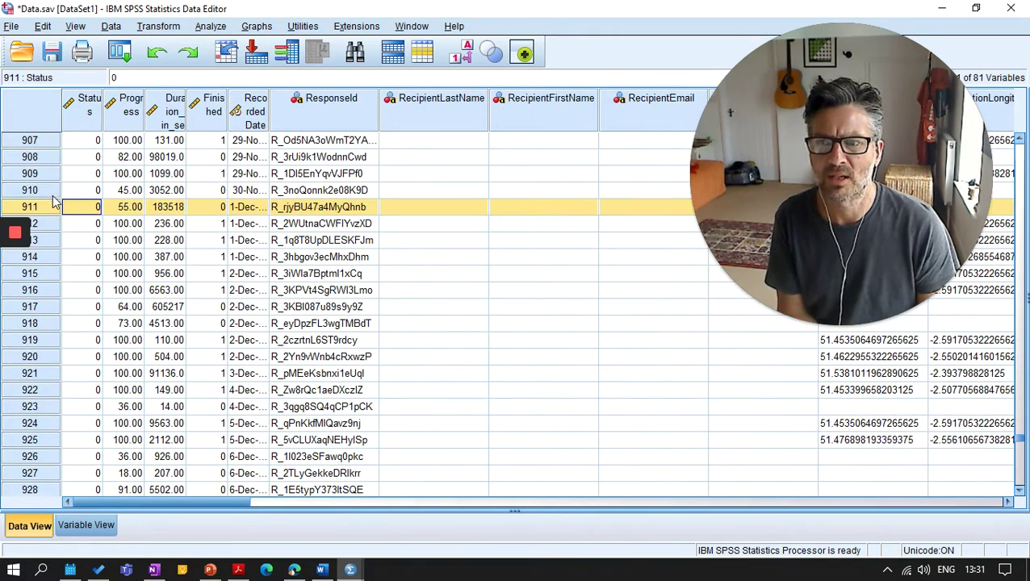
drag(143, 504, 607, 506)
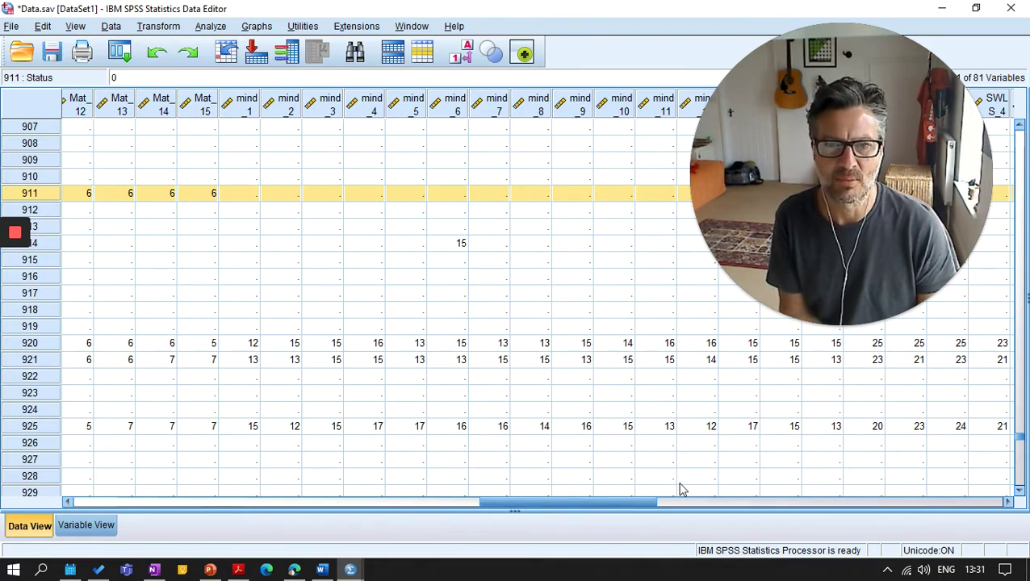
drag(648, 504, 147, 501)
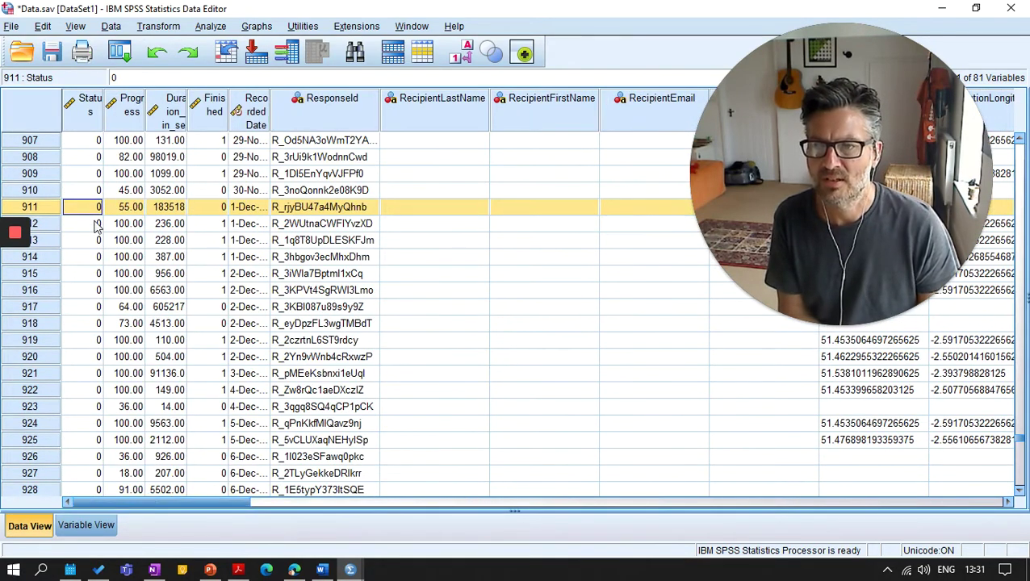
scroll(95, 226, up, 20)
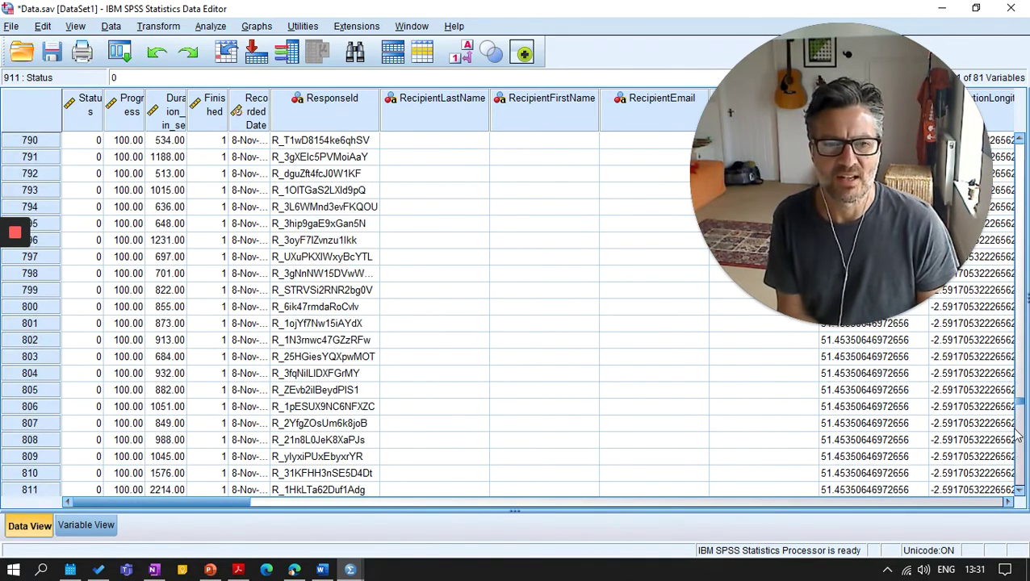
drag(1021, 407, 1020, 143)
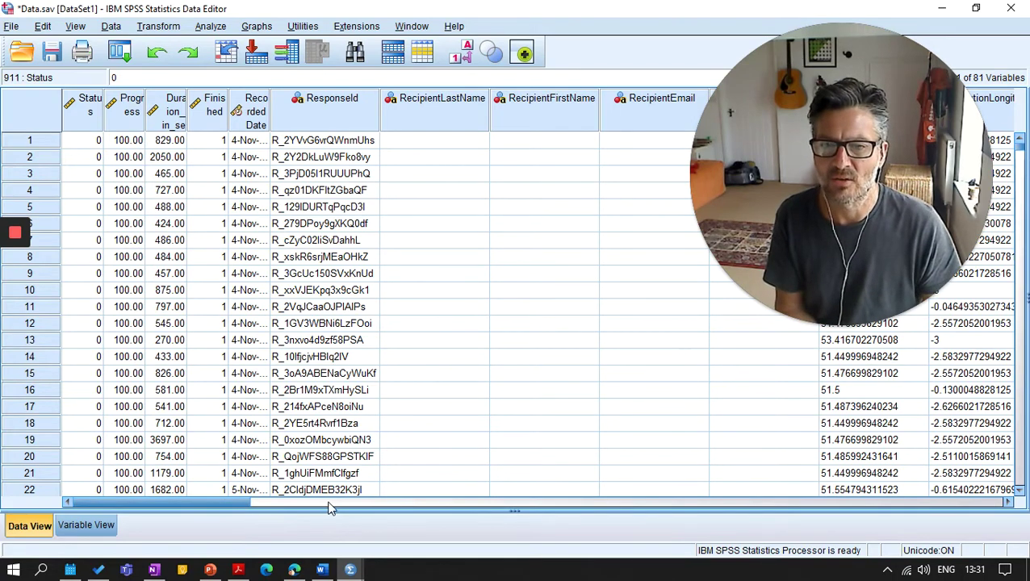
click(287, 504)
drag(364, 510, 547, 509)
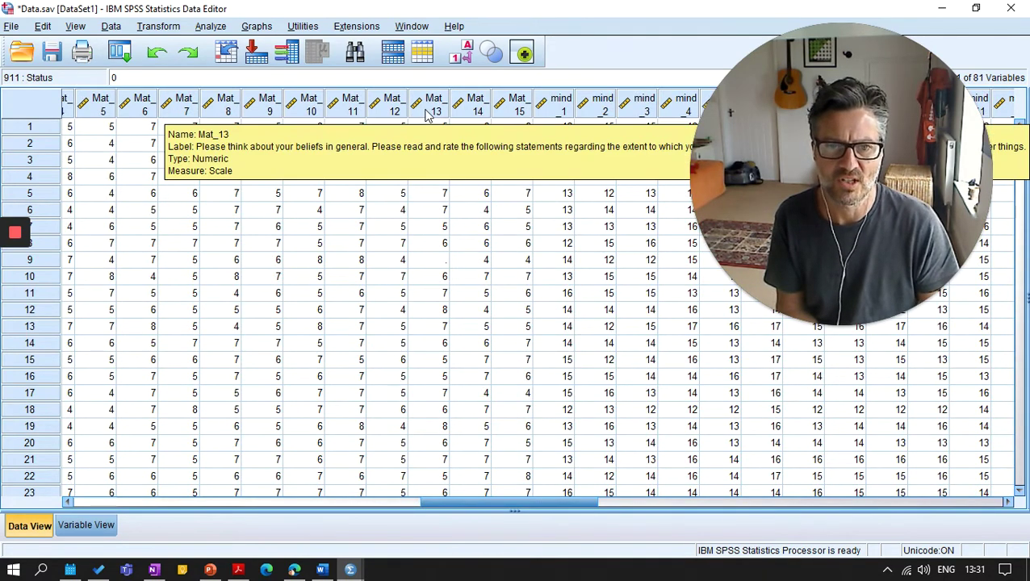
drag(510, 506, 421, 507)
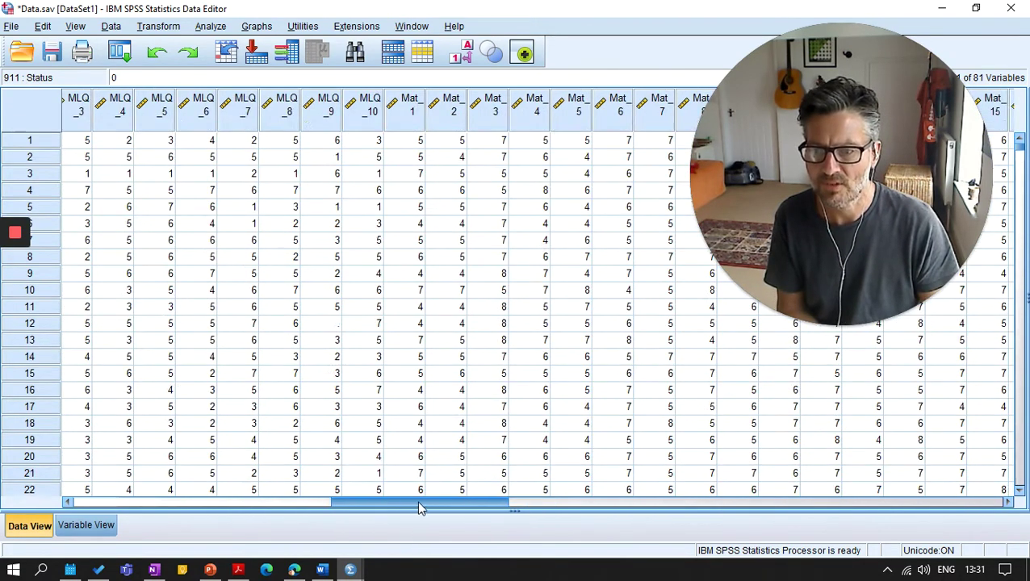
In Variable View, select MLQ_1's Label cell and widen the Label column
click(97, 525)
scroll(111, 328, down, 4)
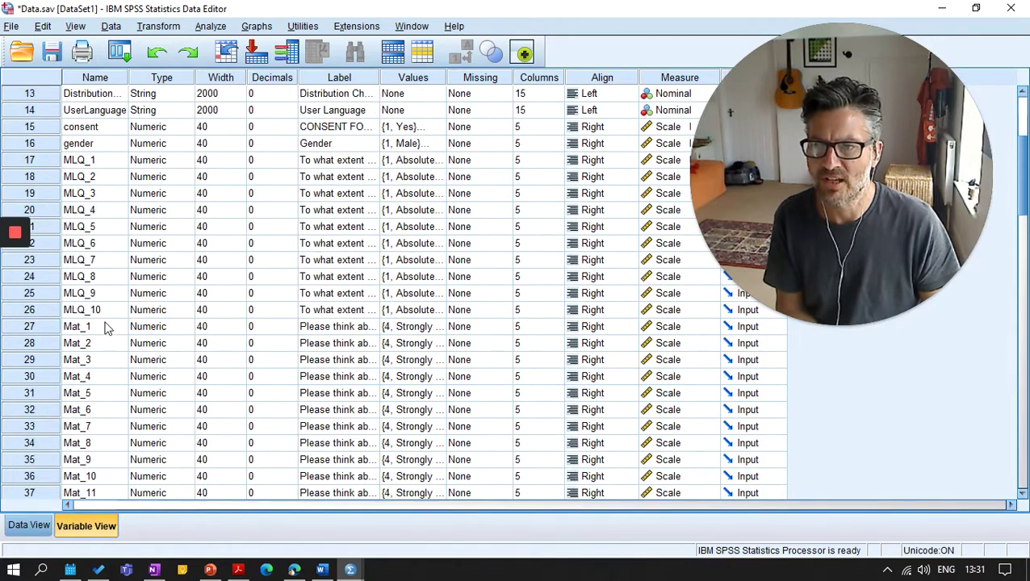
scroll(89, 249, up, 1)
click(109, 211)
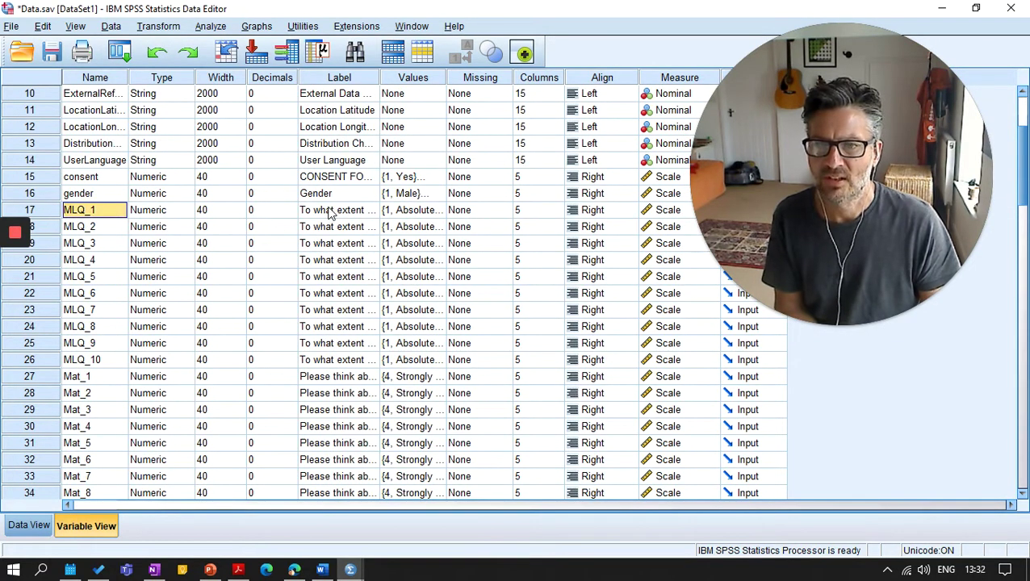
click(44, 213)
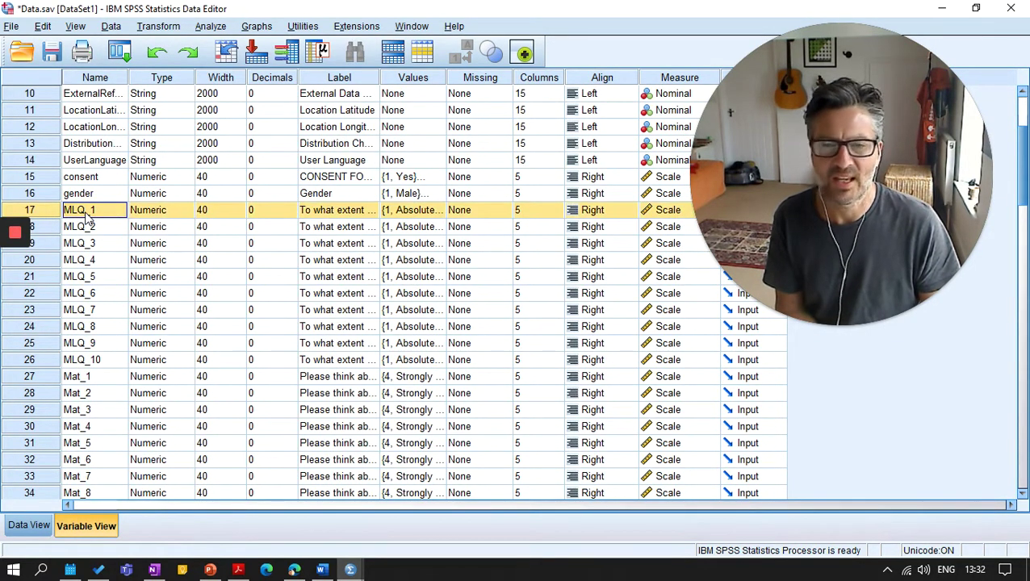
click(373, 211)
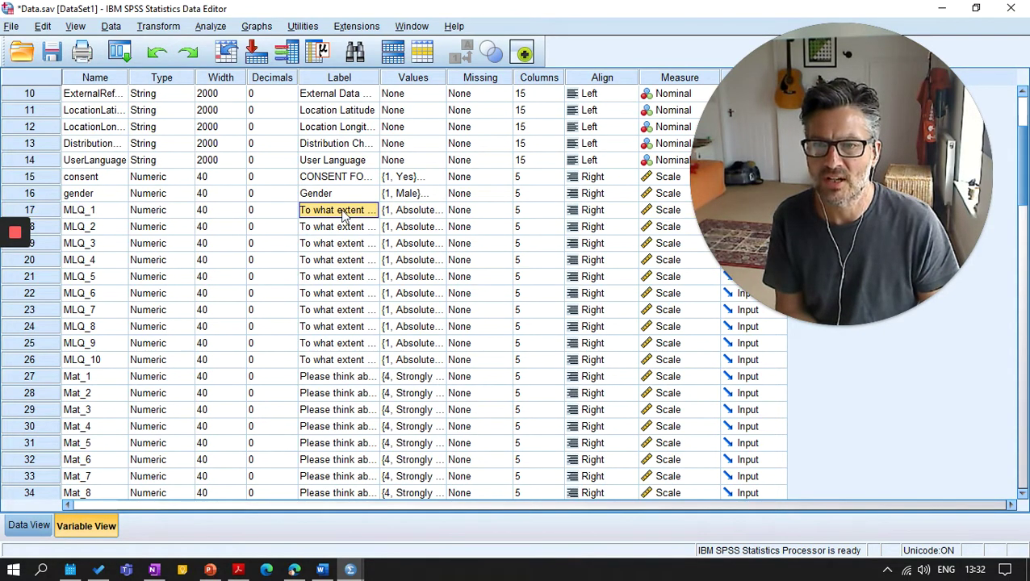
drag(378, 74, 651, 71)
Delete the leading prompt from MLQ_1's label, keeping only the item wording
double_click(501, 213)
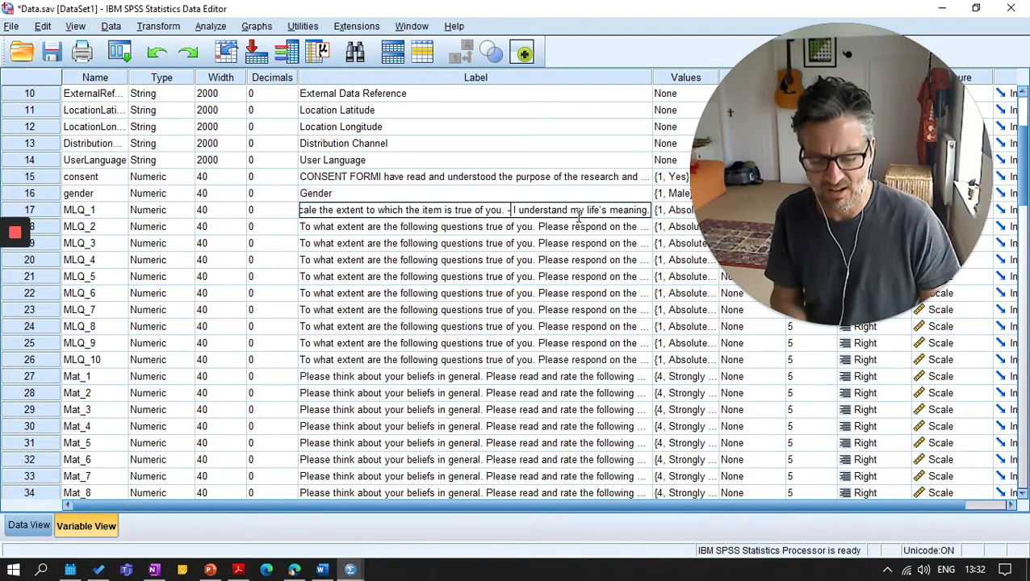
click(512, 210)
key(shift+Home)
key(Delete)
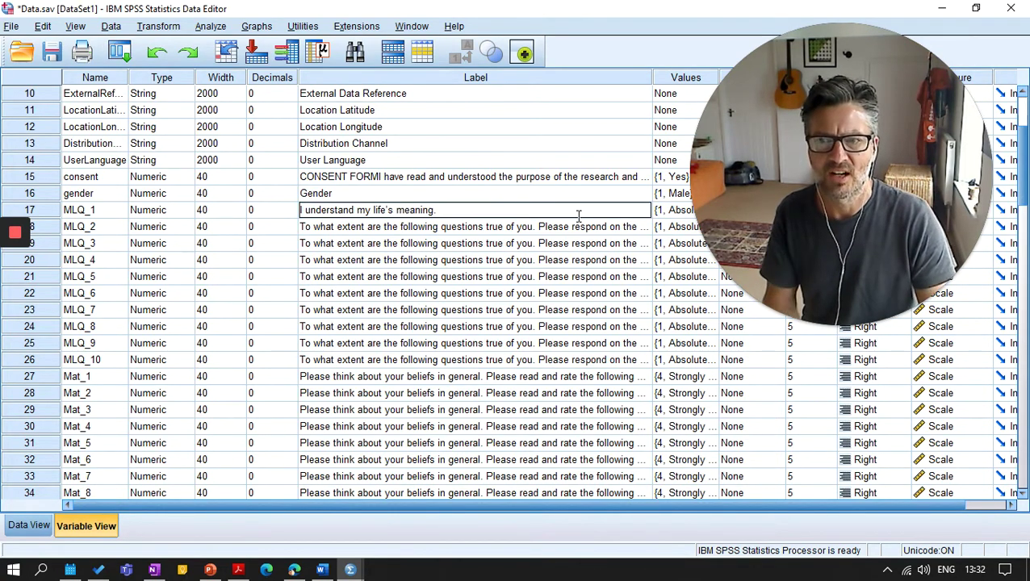
Strip row 18's prompt so it reads 'I am looking for something that makes my life feel meaningful.'
click(575, 227)
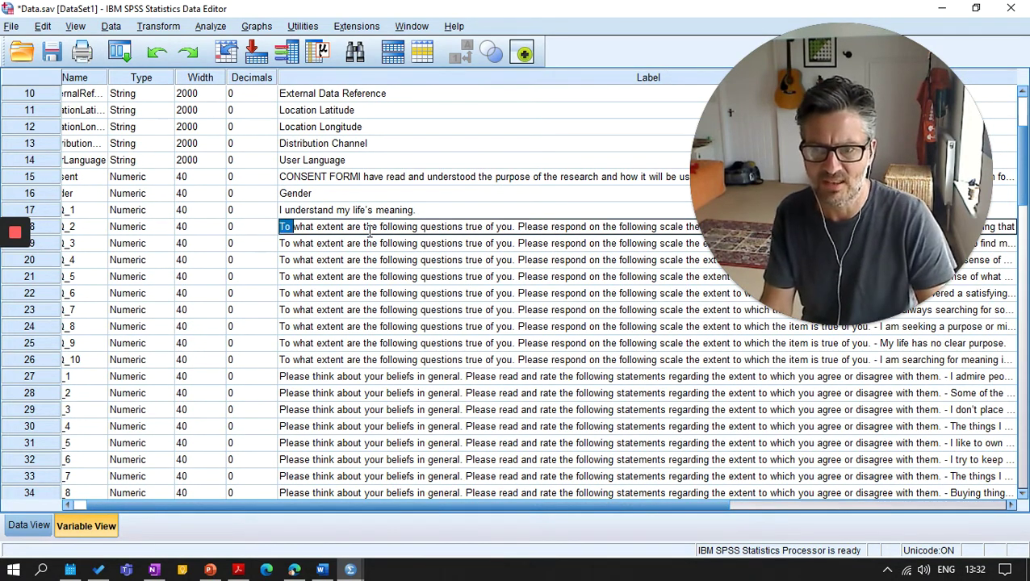
key(ctrl+shift+Right)
key(ctrl+shift+Right)
key(ctrl+shift+Right)
key(ctrl+shift+Right)
key(ctrl+shift+Right)
key(ctrl+shift+Right)
key(ctrl+shift+Right)
key(ctrl+shift+Right)
key(ctrl+shift+Right)
key(ctrl+shift+Right)
key(ctrl+shift+Right)
key(ctrl+shift+Right)
key(ctrl+shift+Right)
key(ctrl+shift+Right)
key(ctrl+shift+Right)
key(ctrl+shift+Right)
key(ctrl+shift+Right)
key(ctrl+shift+Right)
key(ctrl+shift+Right)
key(ctrl+shift+Right)
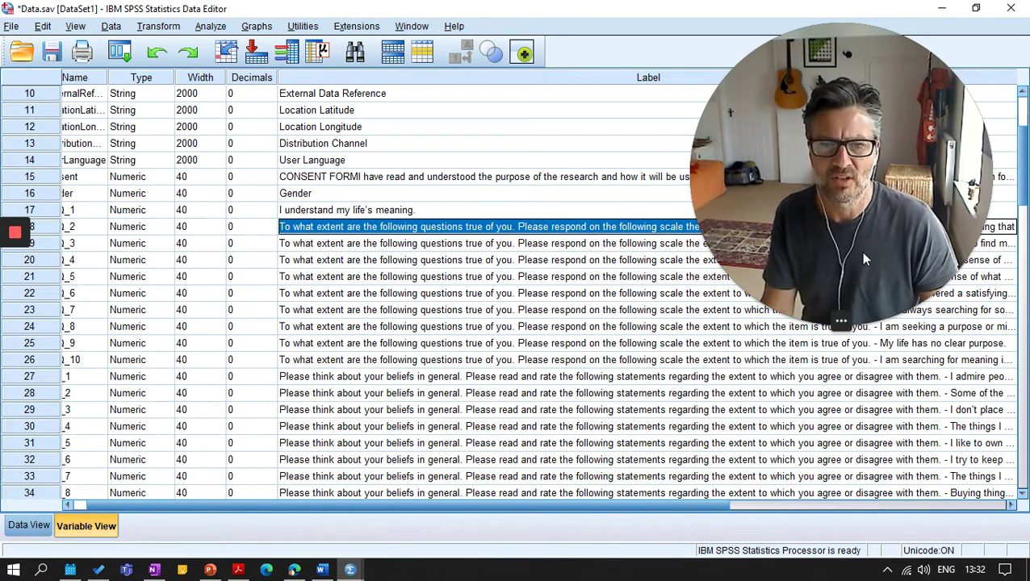
mouse_move(841, 324)
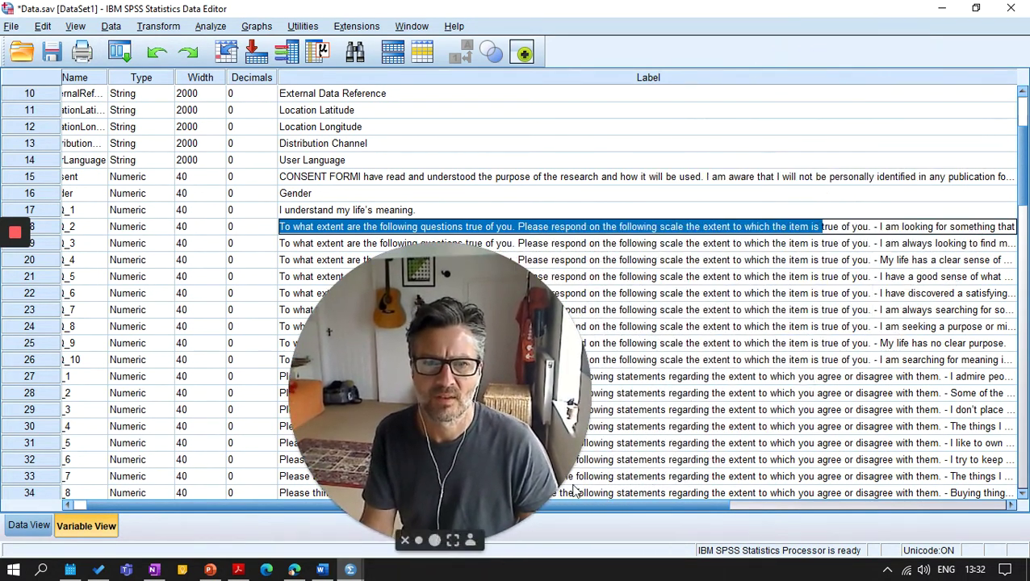
click(878, 226)
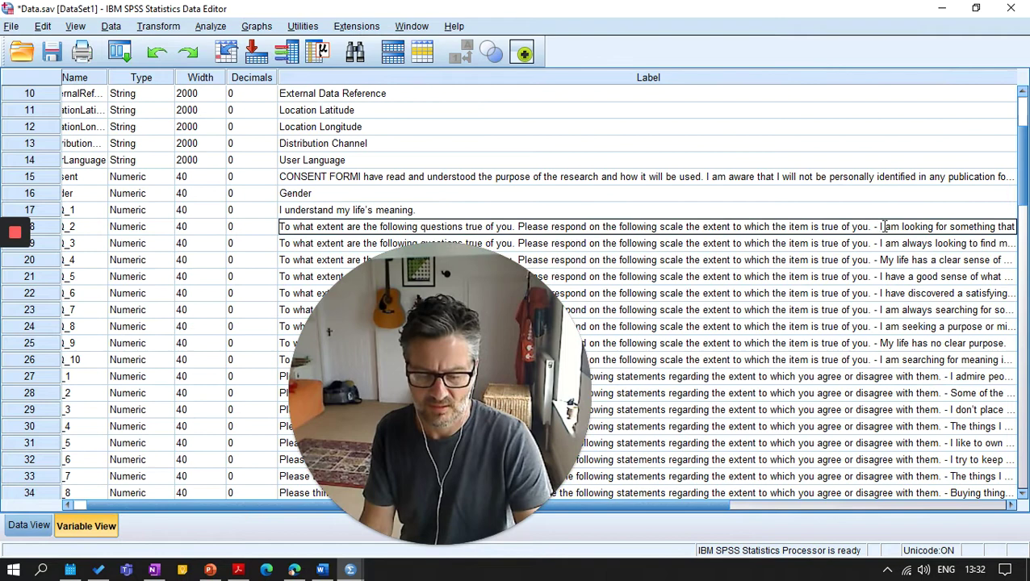
key(shift+Home)
key(Delete)
click(759, 194)
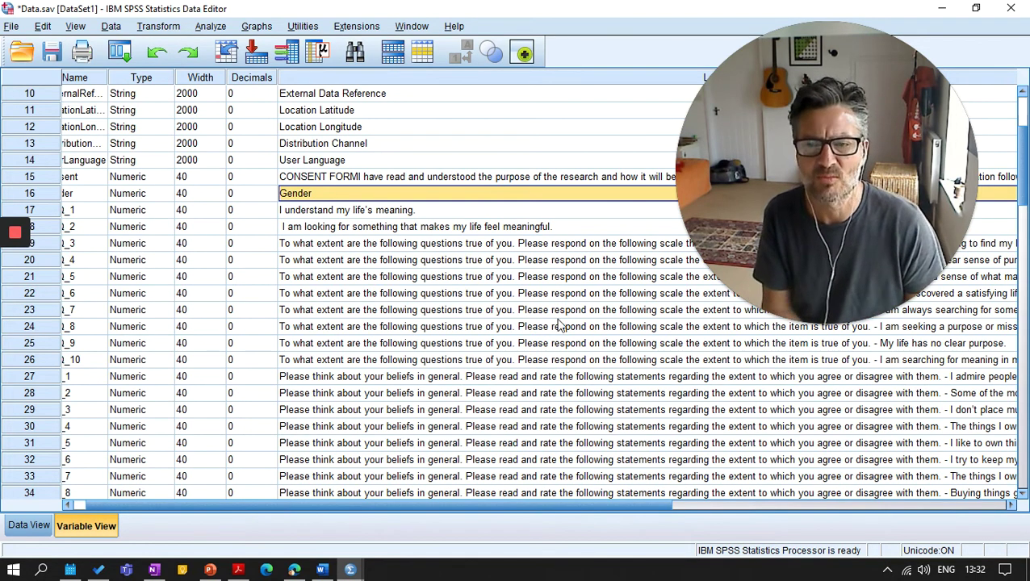
scroll(363, 206, up, 3)
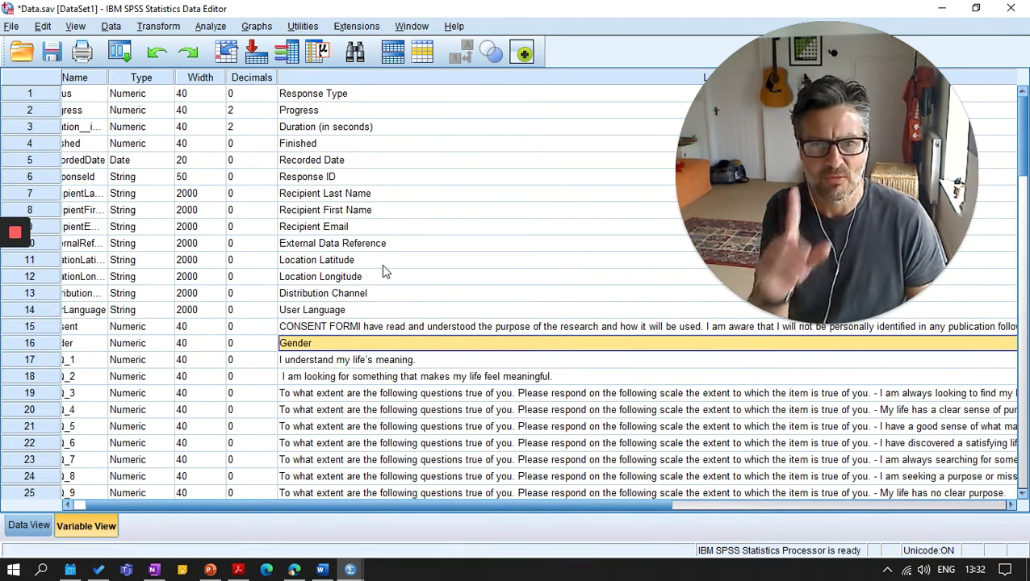
In Data View, select the metadata columns from Status to RecipientEmail one by one
click(29, 525)
drag(424, 502, 162, 502)
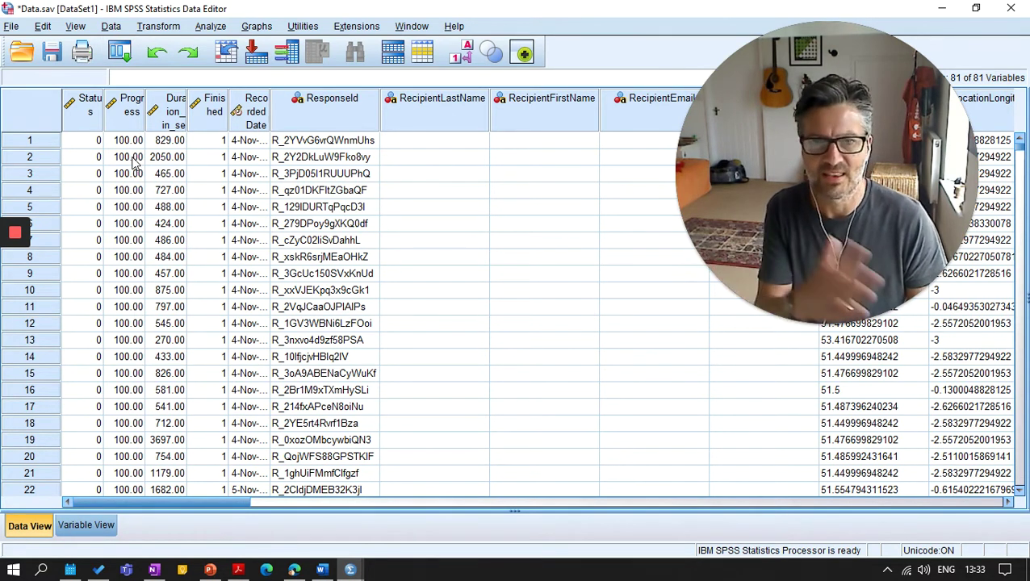
mouse_move(90, 110)
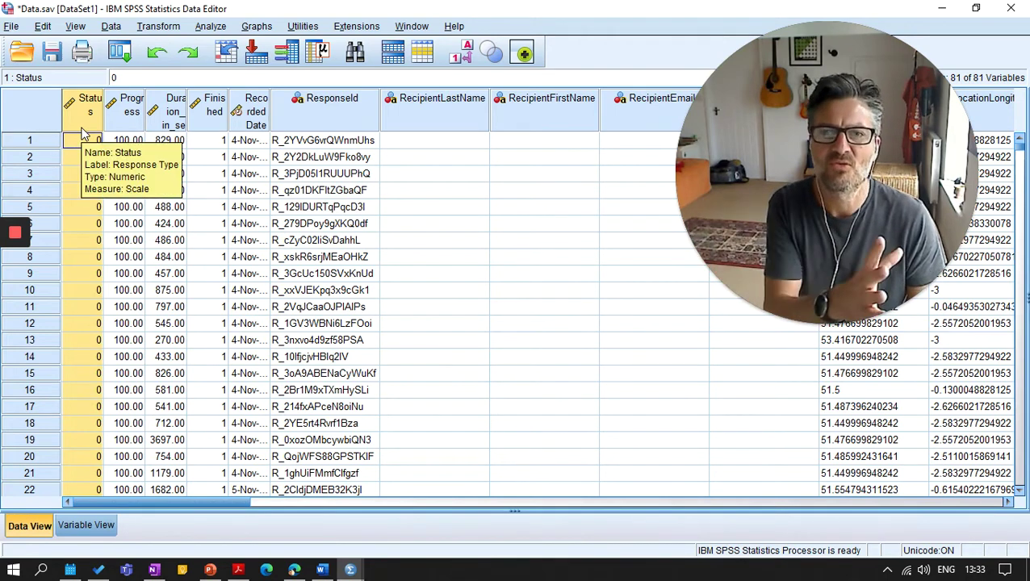
click(418, 114)
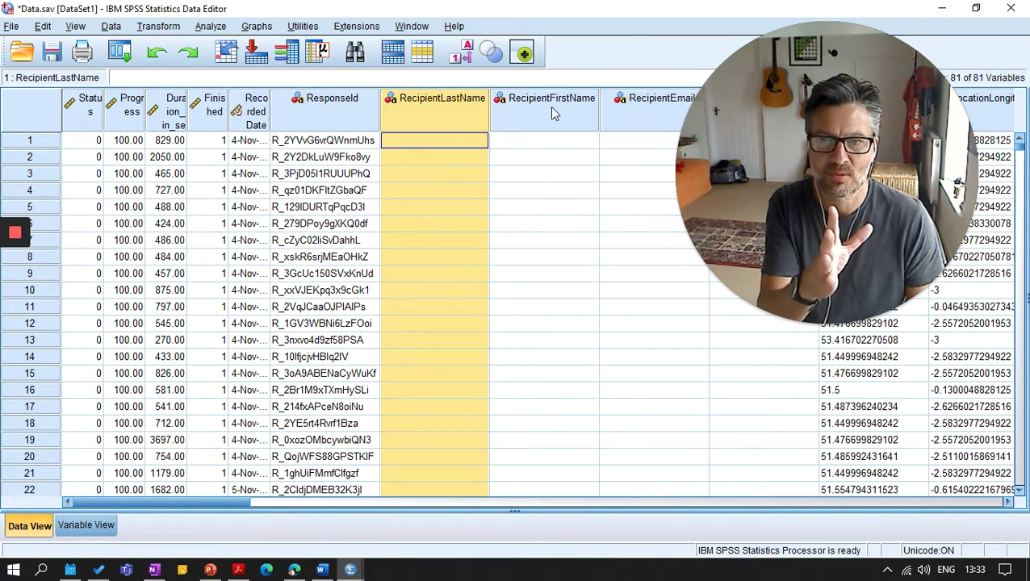
click(549, 106)
click(622, 110)
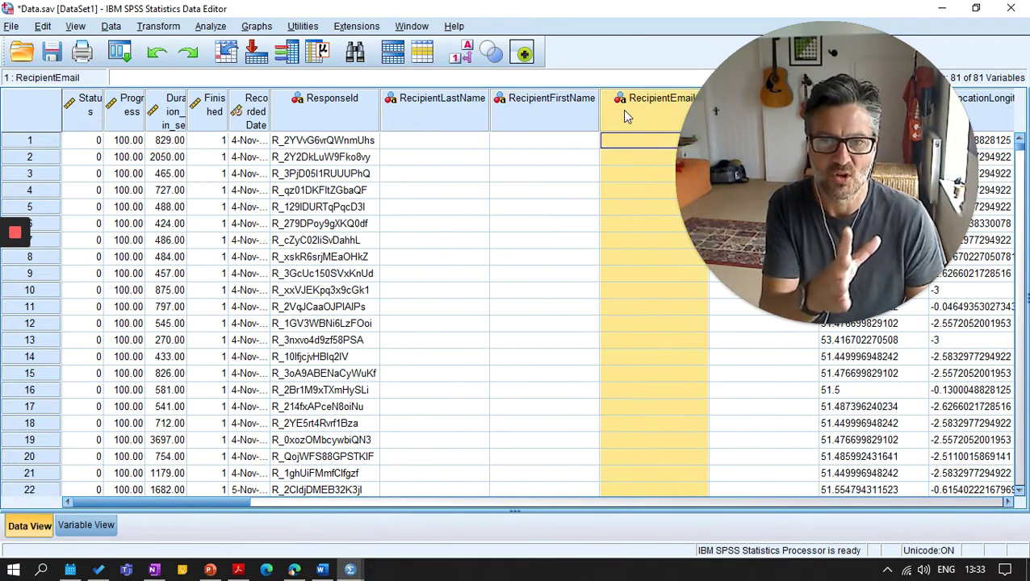
click(340, 120)
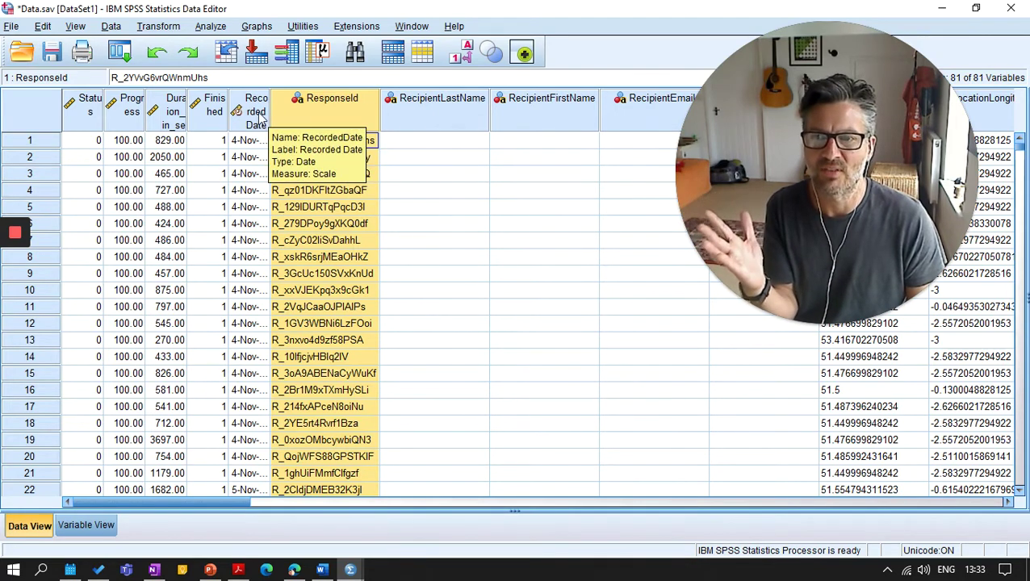
click(81, 122)
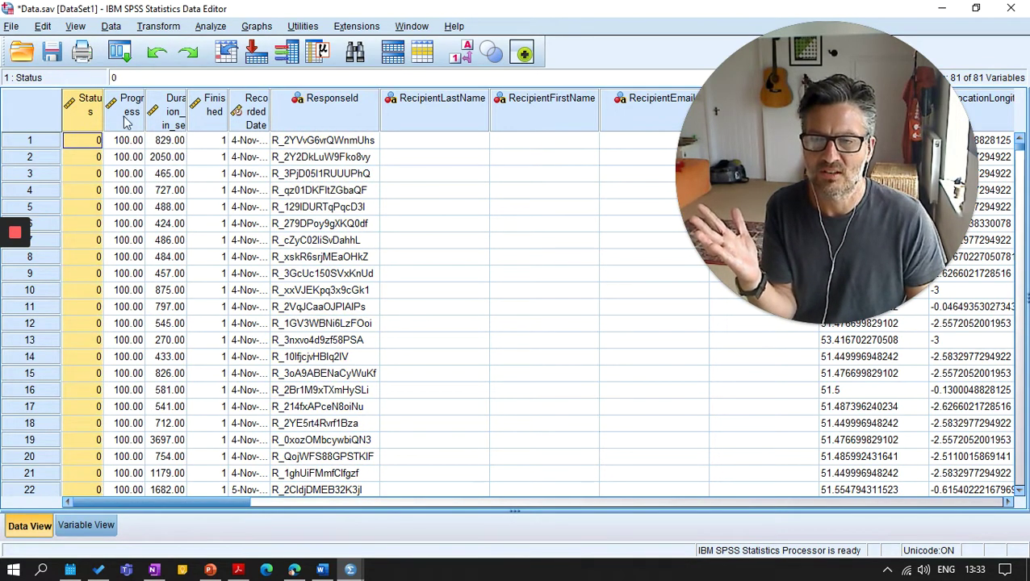
click(127, 119)
click(165, 120)
click(259, 118)
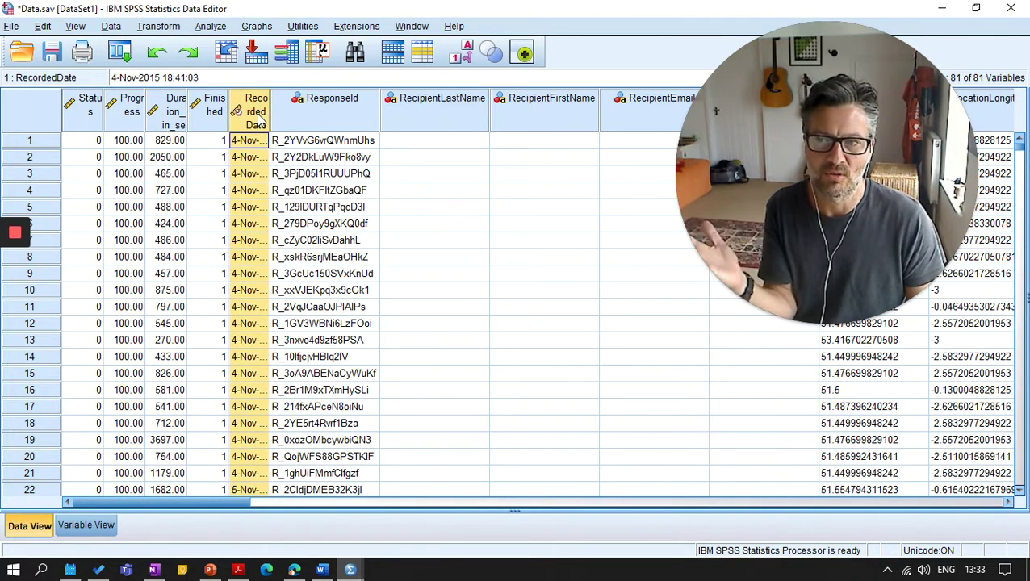
Delete the Status, Progress, Duration and Finished variables
click(87, 119)
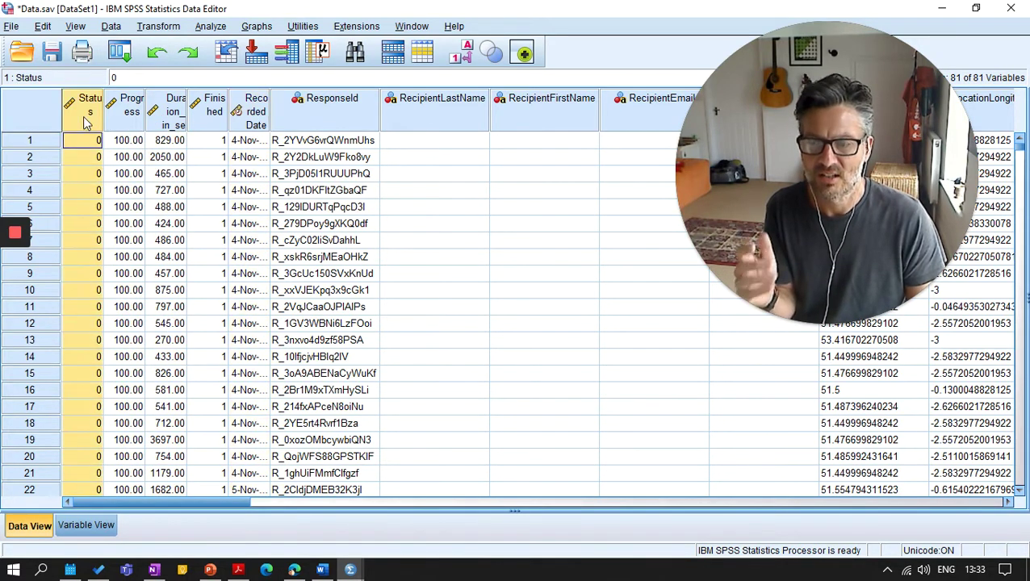
key(Delete)
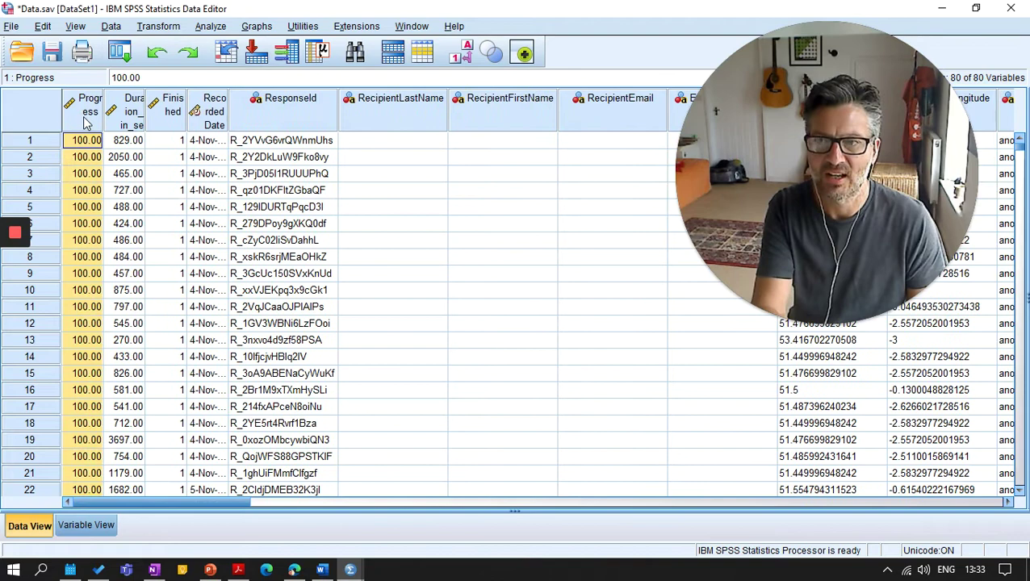
key(Delete)
key(Delete)
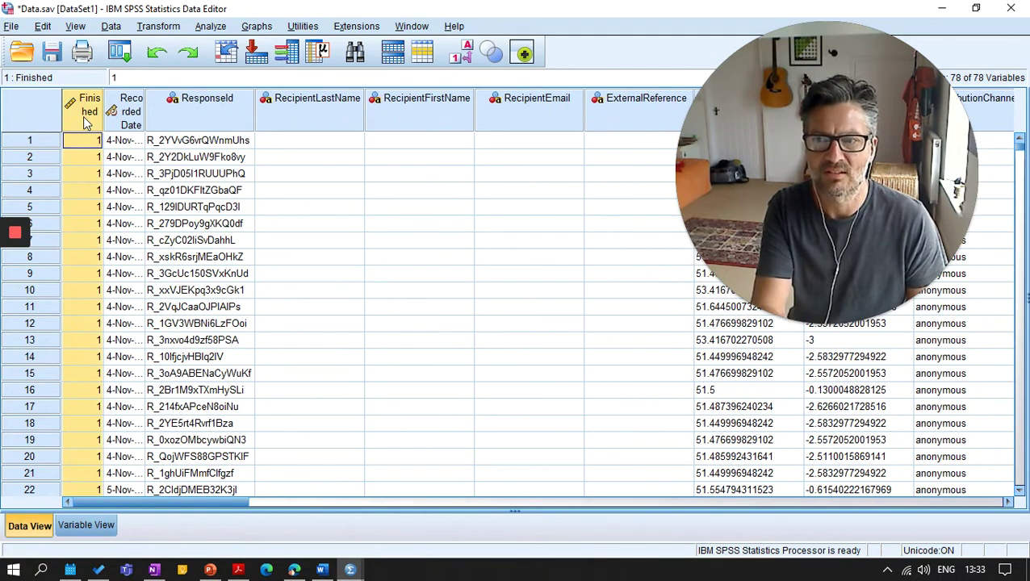
key(Delete)
key(Delete)
click(95, 111)
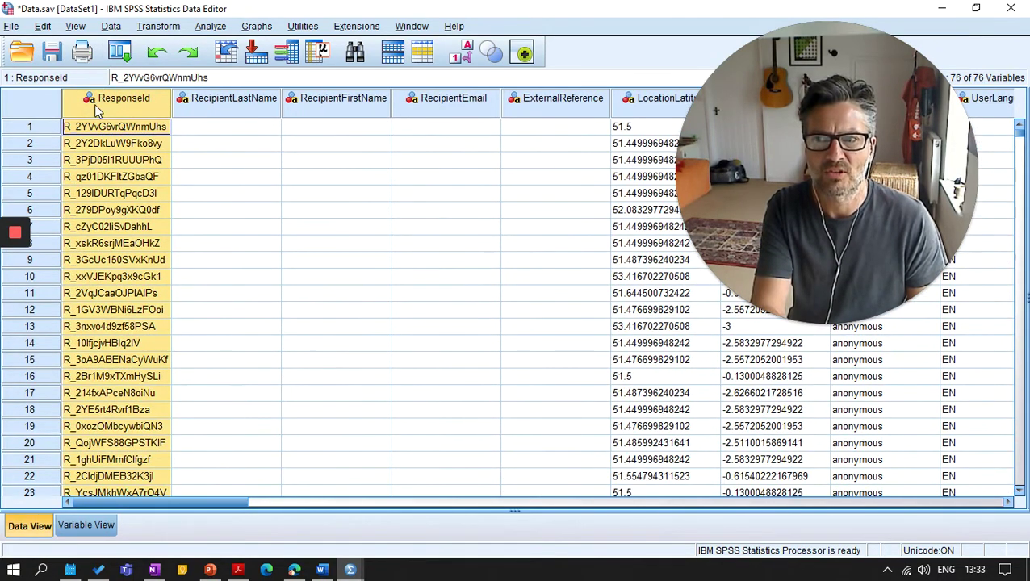
key(Delete)
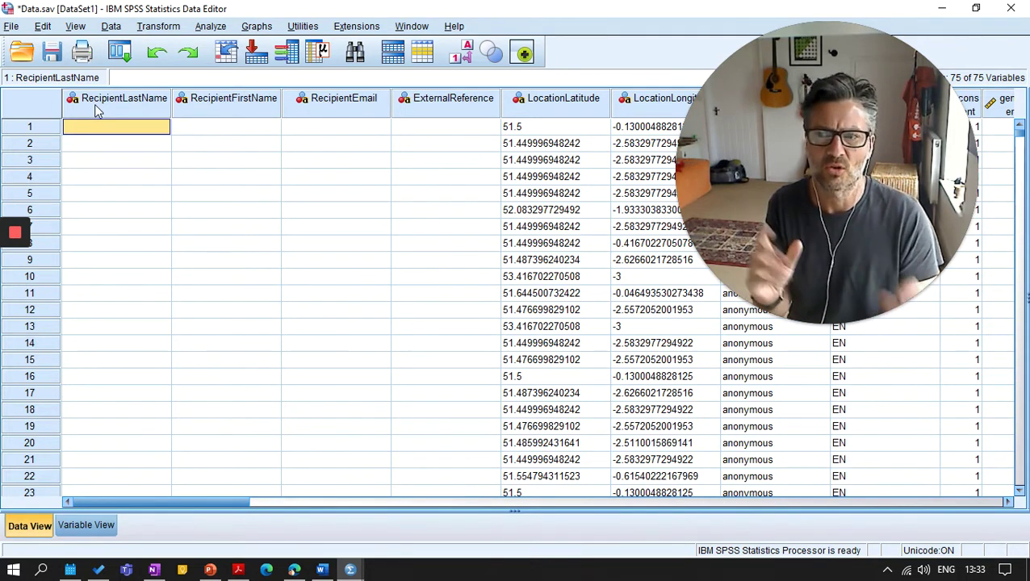
Delete the RecipientLastName, RecipientFirstName and RecipientEmail variables
click(96, 103)
key(Delete)
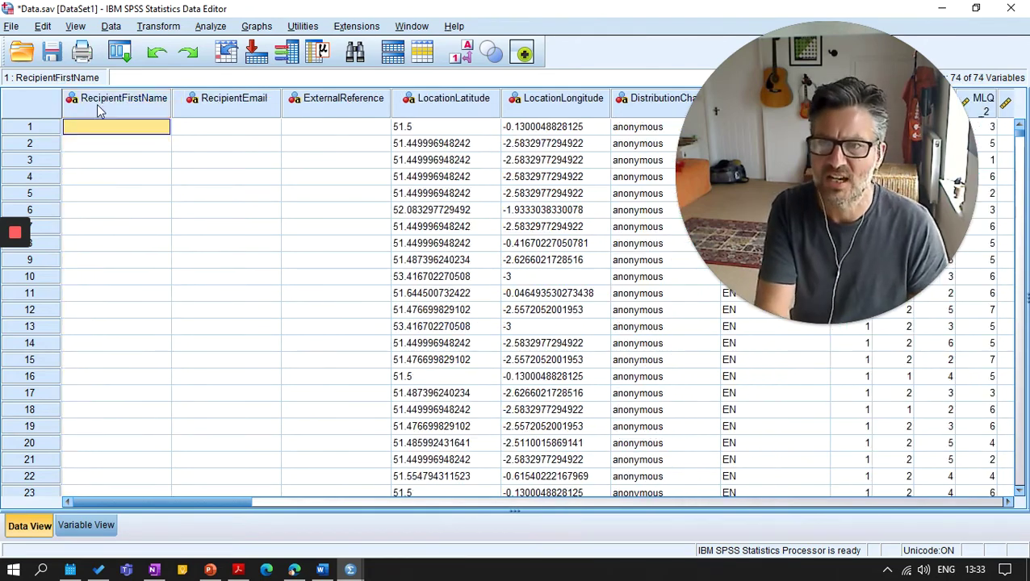
click(96, 103)
key(Delete)
click(96, 103)
key(Delete)
Delete ExternalReference, LocationLatitude, LocationLongitude, DistributionChannel and UserLanguage, leaving consent first
click(96, 105)
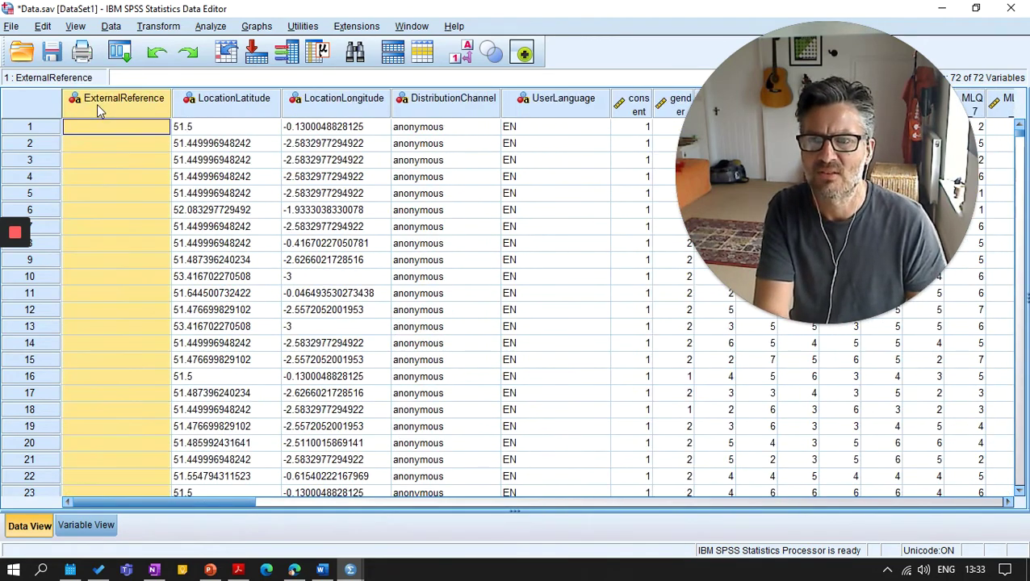
key(Delete)
click(97, 104)
key(Delete)
click(97, 104)
key(Delete)
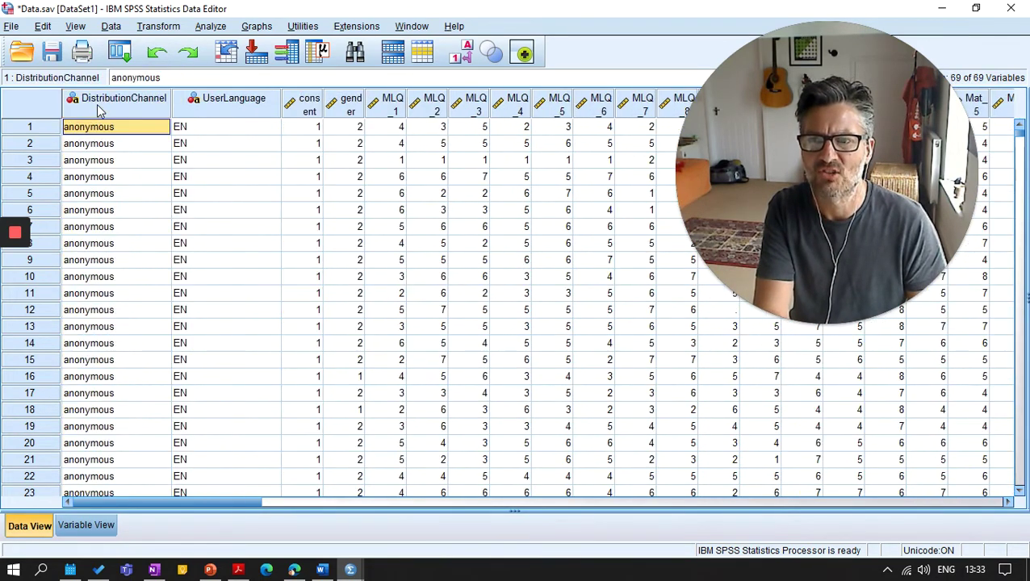
click(97, 105)
key(Delete)
click(97, 104)
key(Delete)
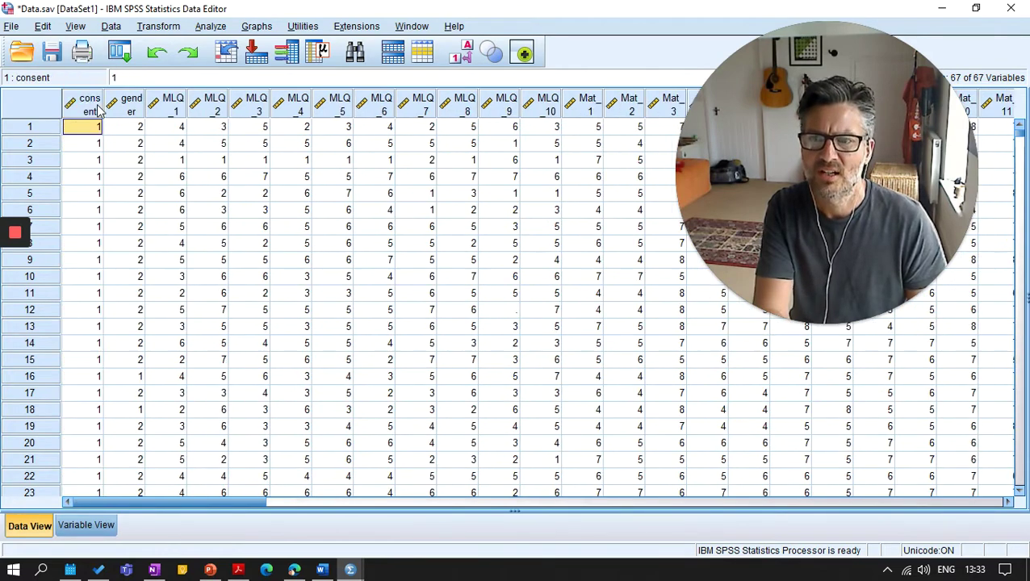
click(88, 106)
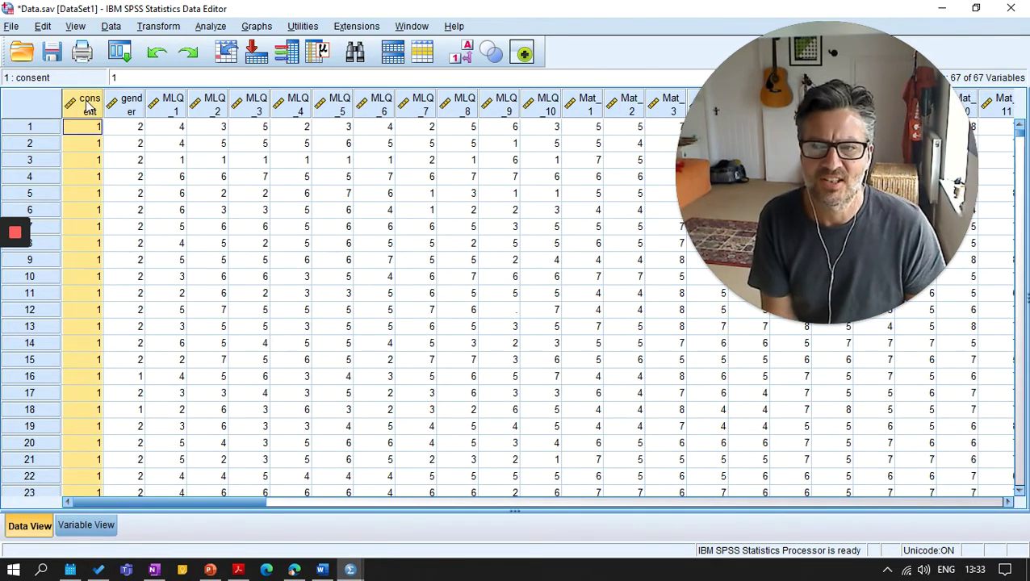
Scroll through the consent values, return to the first row, and delete the consent variable
scroll(85, 209, down, 20)
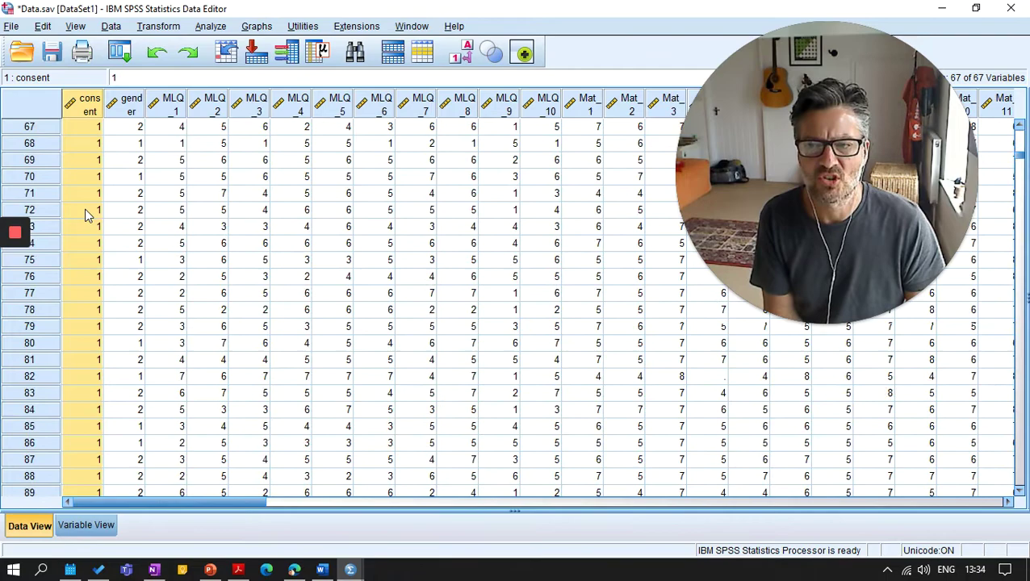
scroll(88, 215, down, 20)
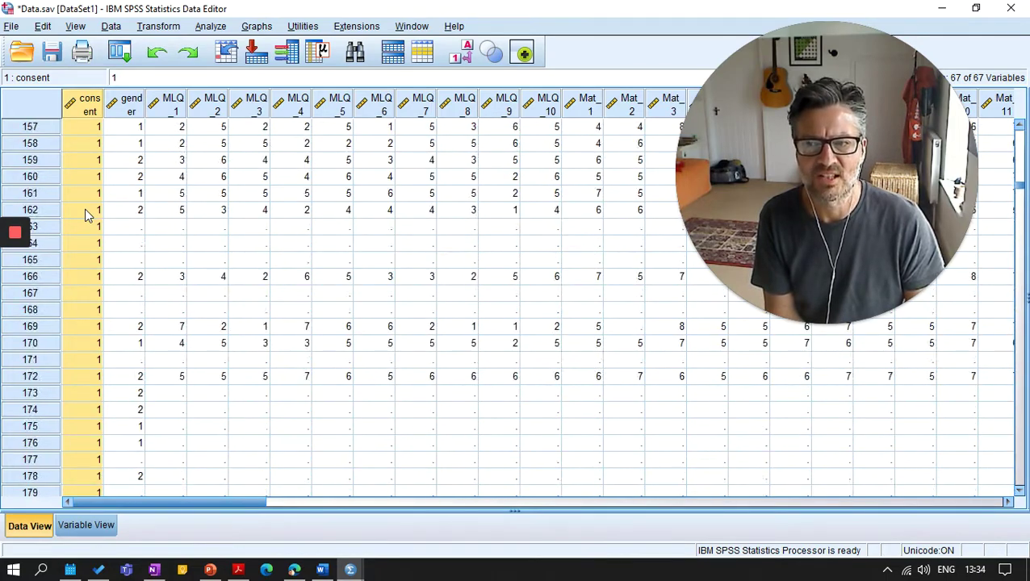
scroll(89, 216, down, 14)
scroll(88, 216, up, 20)
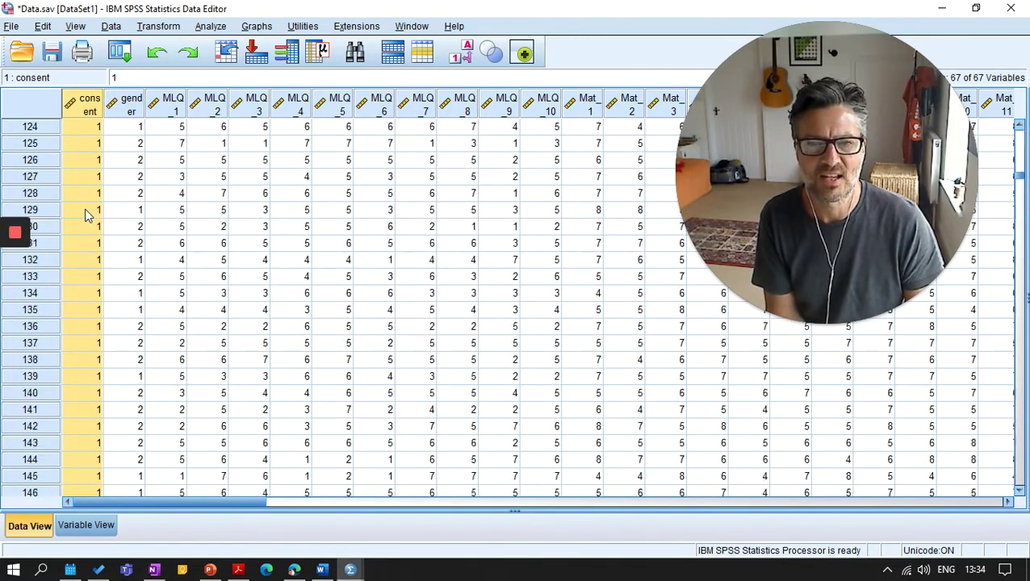
scroll(89, 215, up, 11)
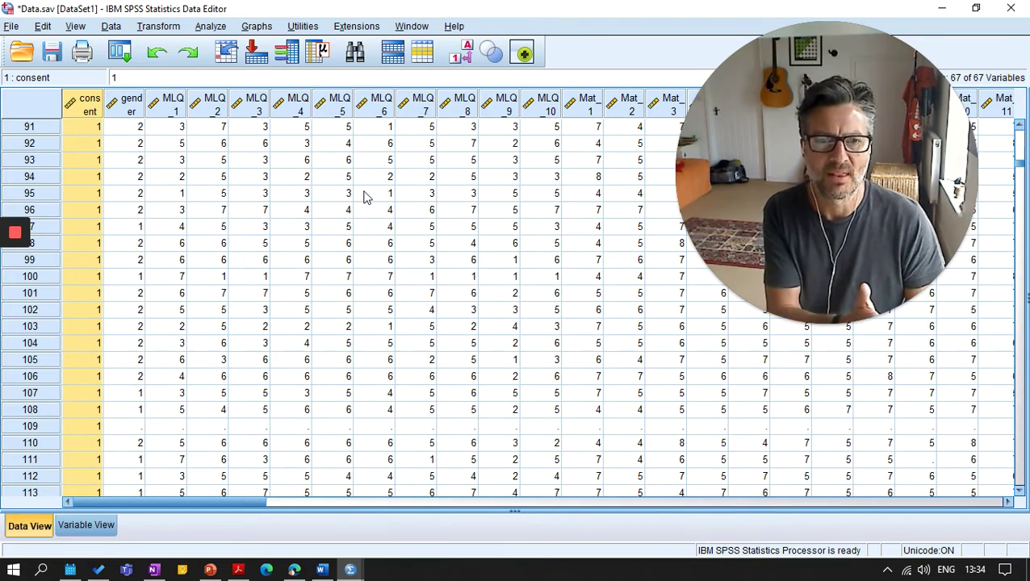
scroll(77, 242, down, 20)
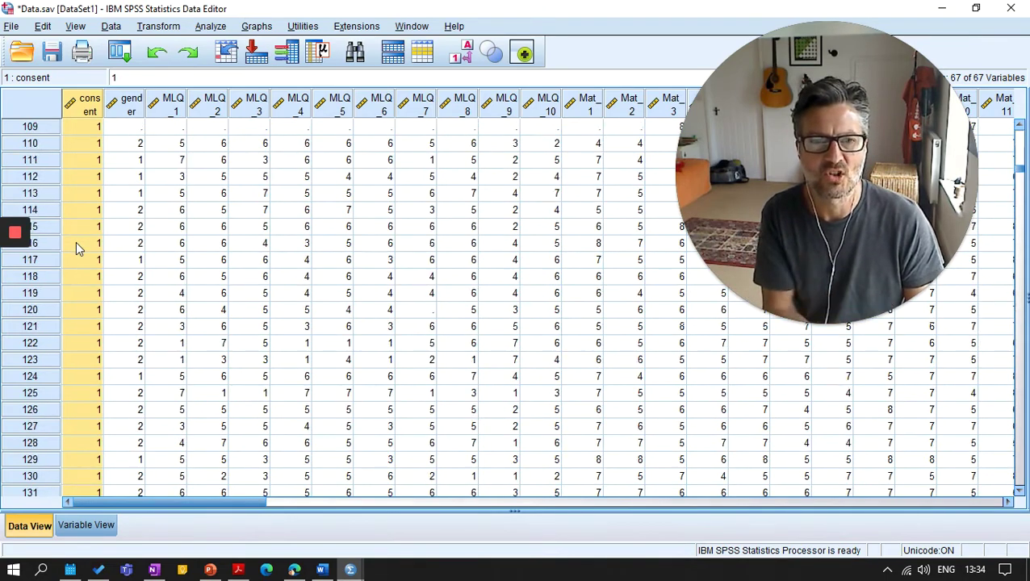
scroll(78, 245, down, 20)
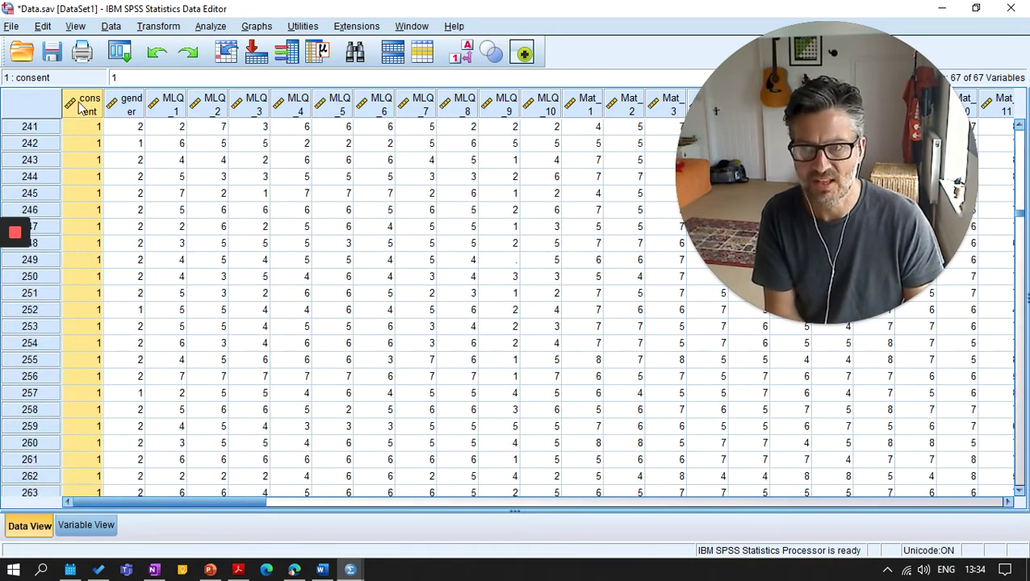
key(ctrl+Home)
key(Delete)
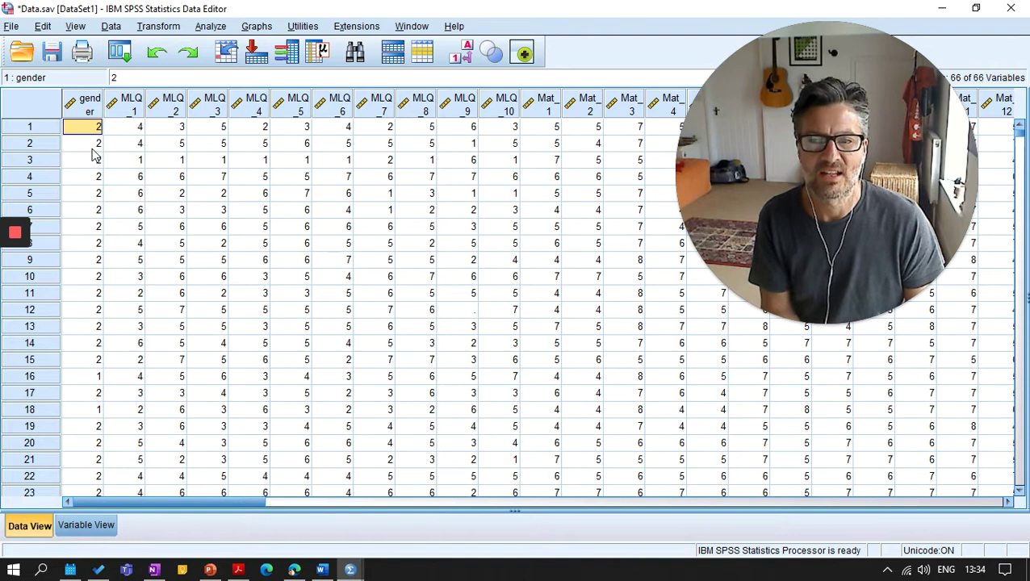
Toggle value labels on and off, then review gender's labels 1 = Male and 2 = Female
click(465, 53)
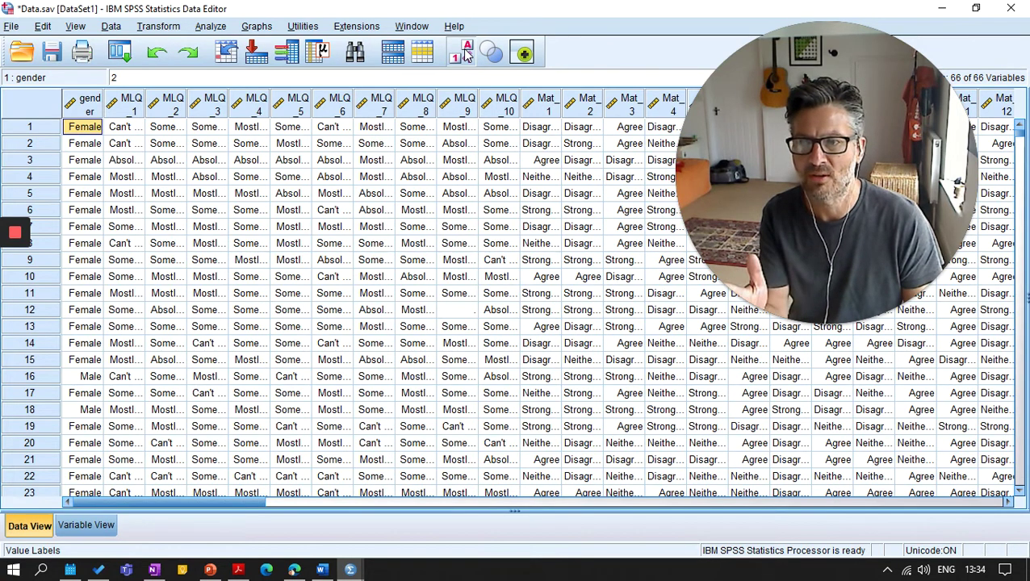
click(466, 54)
click(79, 525)
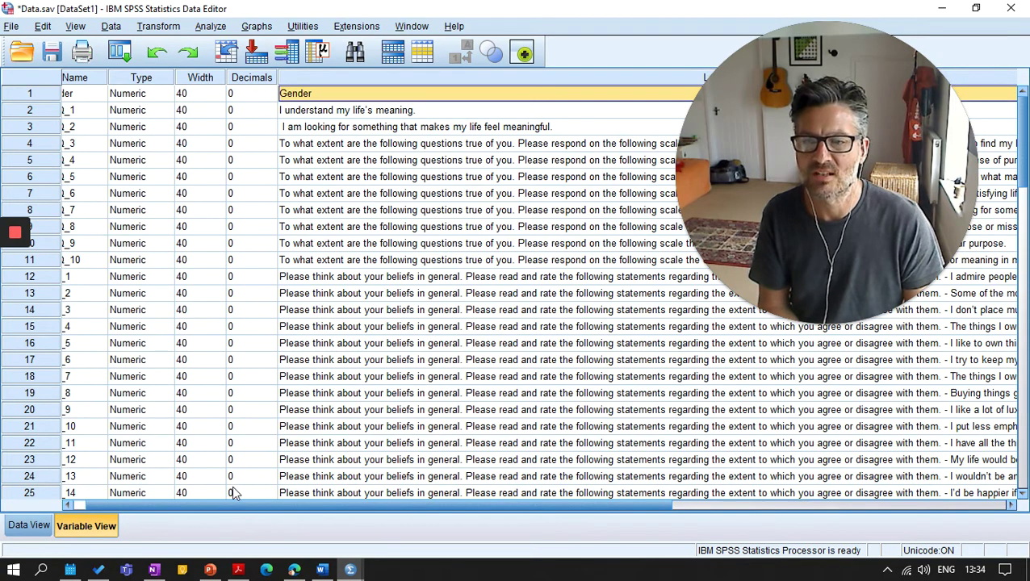
drag(236, 505, 567, 505)
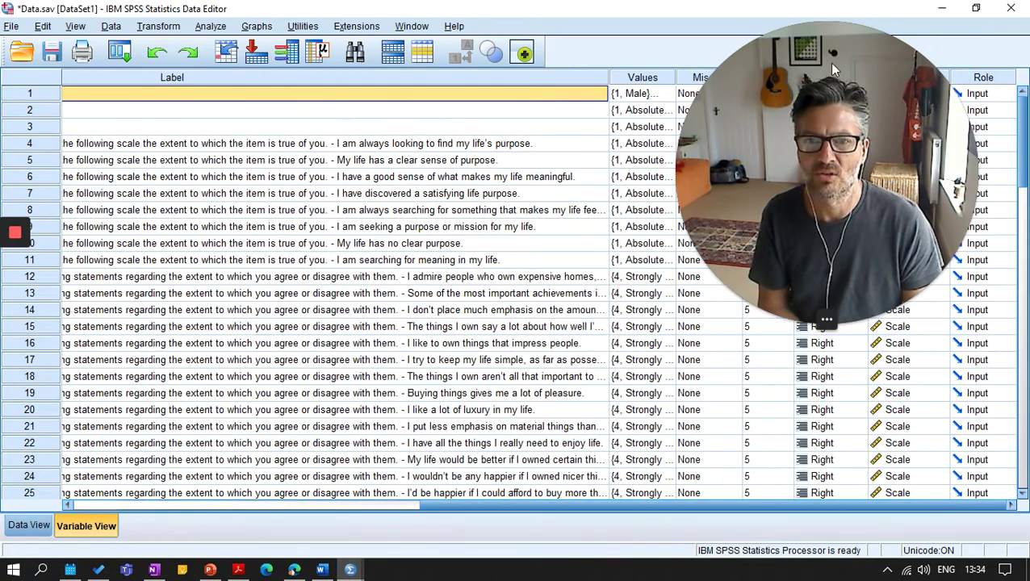
click(669, 94)
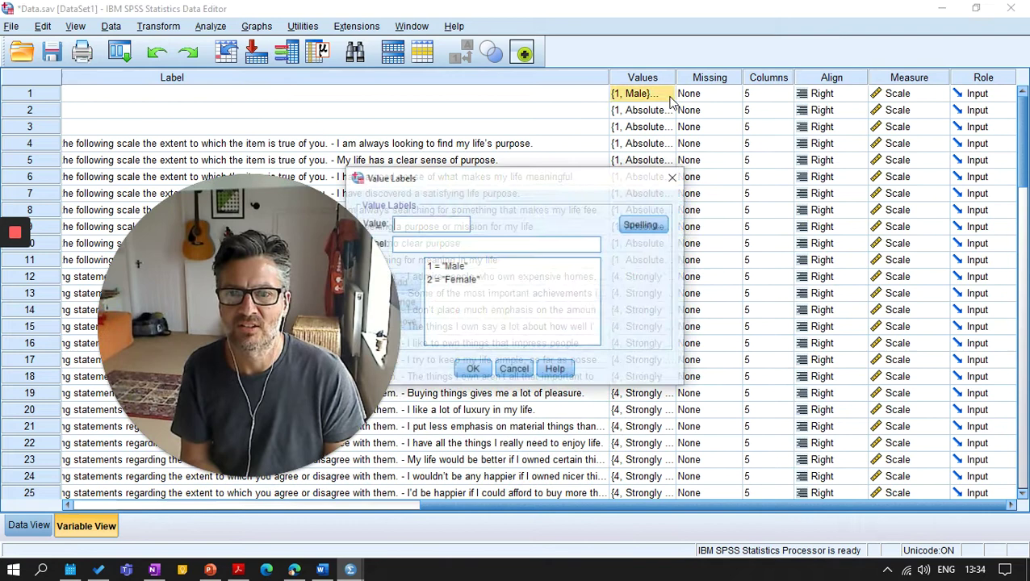
click(523, 372)
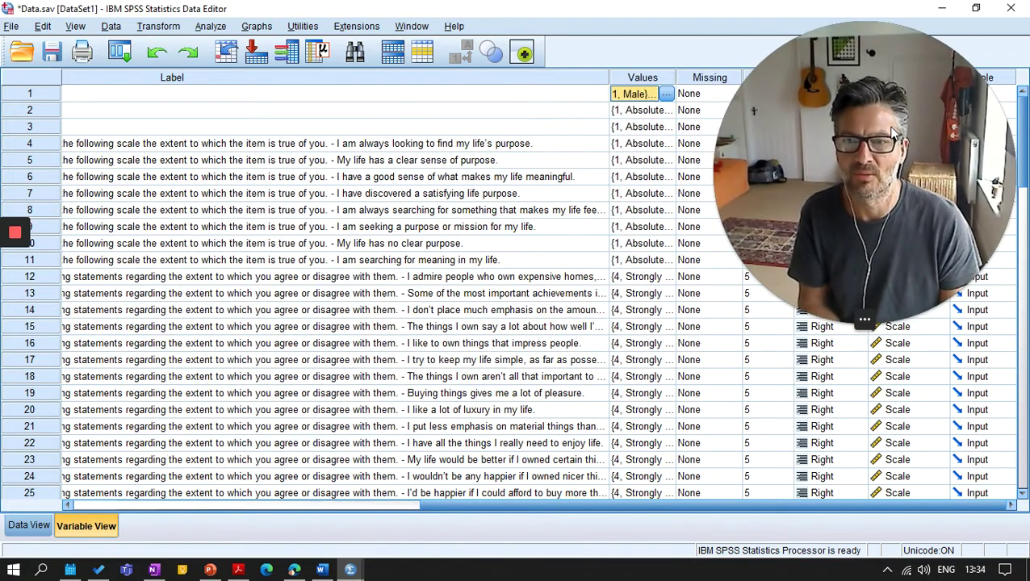
scroll(613, 91, left, 10)
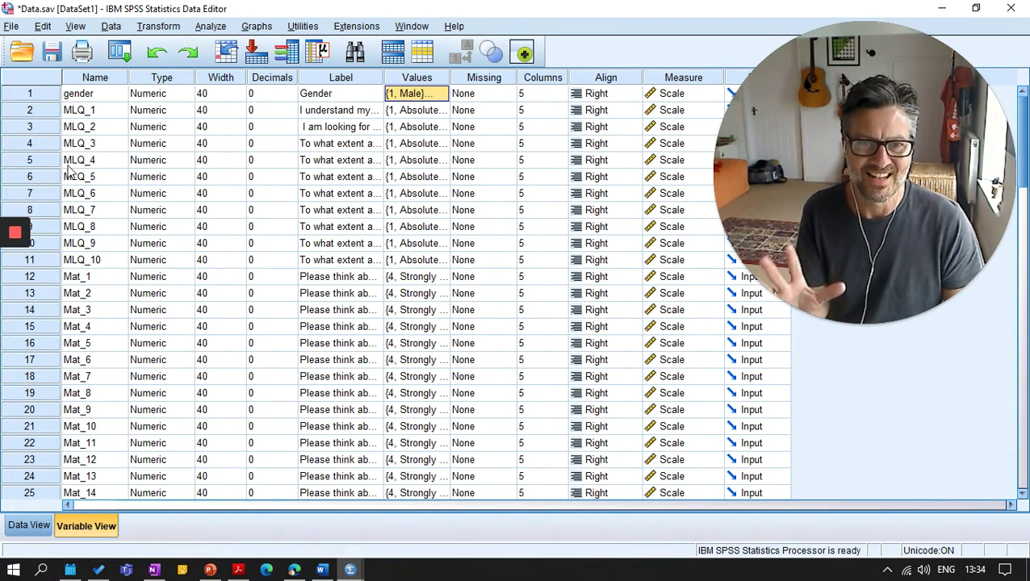
scroll(120, 198, down, 20)
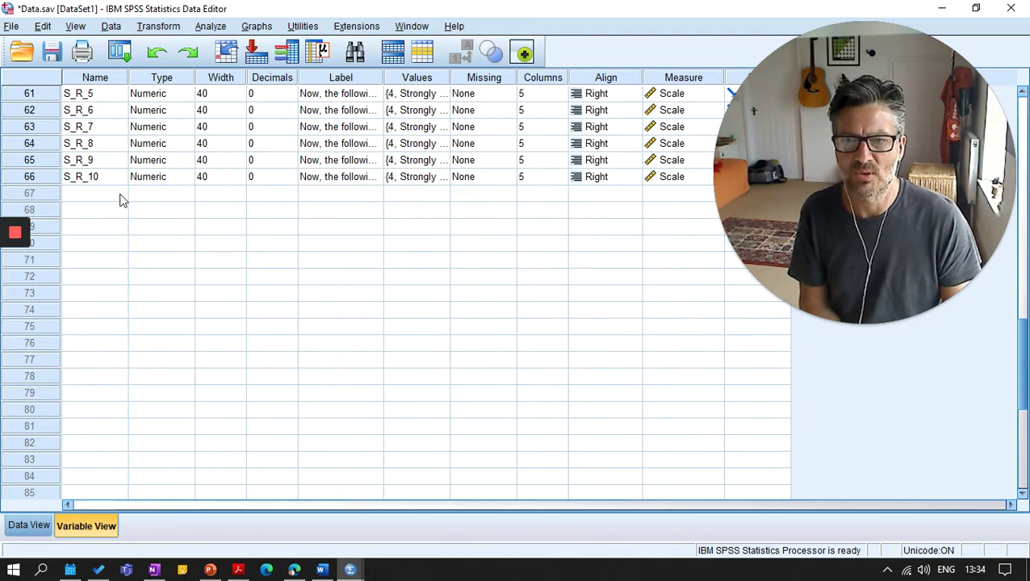
scroll(119, 200, up, 20)
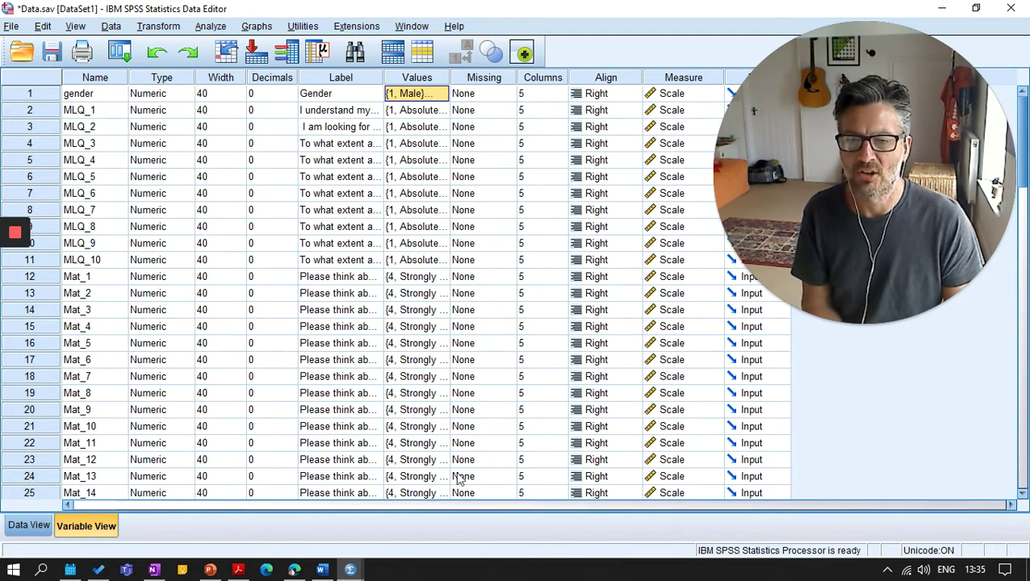
In Correlational Measures.pdf, select the Meaning in Life citation and scroll to its ten statements
click(240, 571)
scroll(216, 347, down, 15)
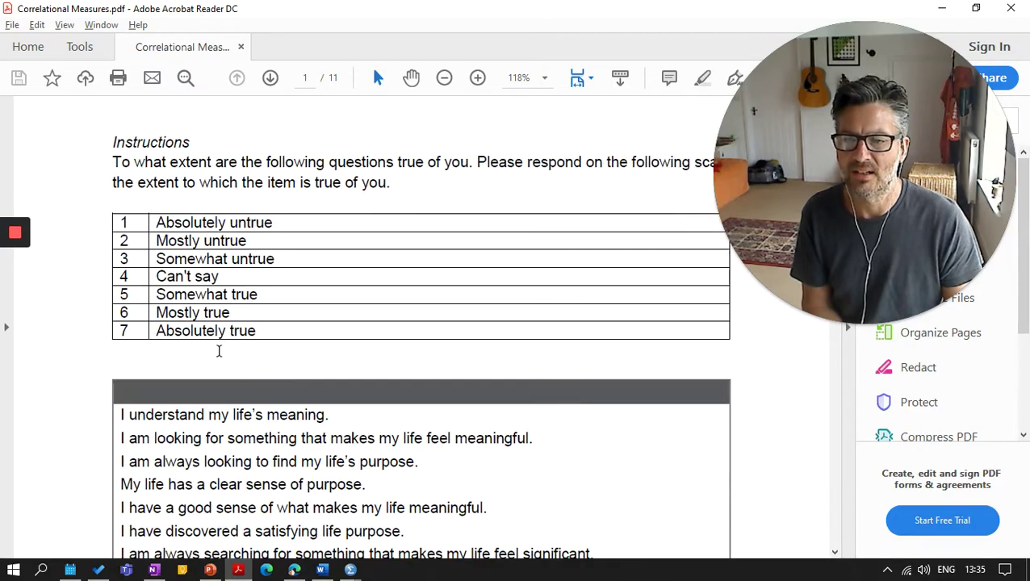
scroll(218, 351, down, 15)
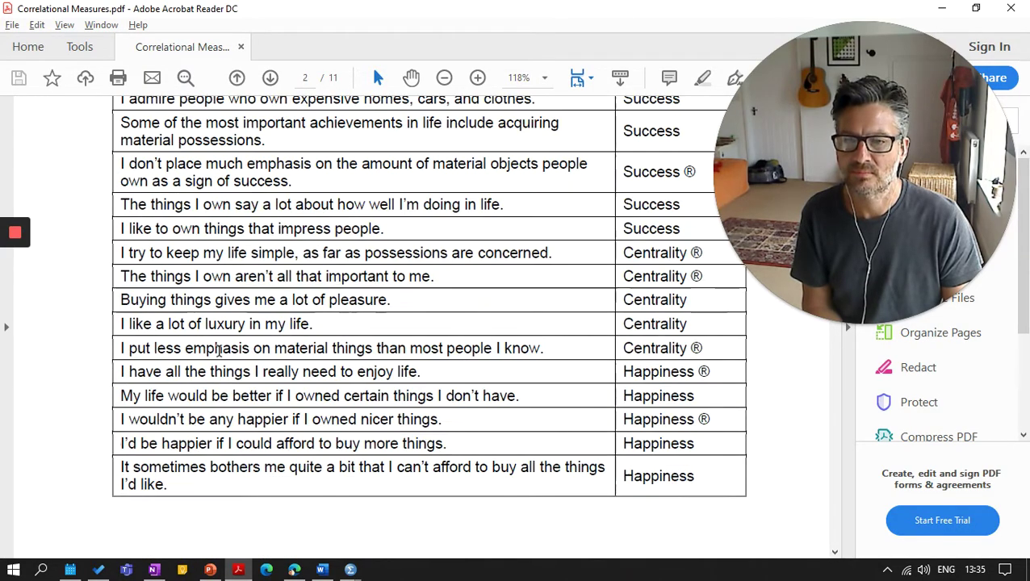
scroll(218, 343, up, 8)
scroll(217, 331, up, 15)
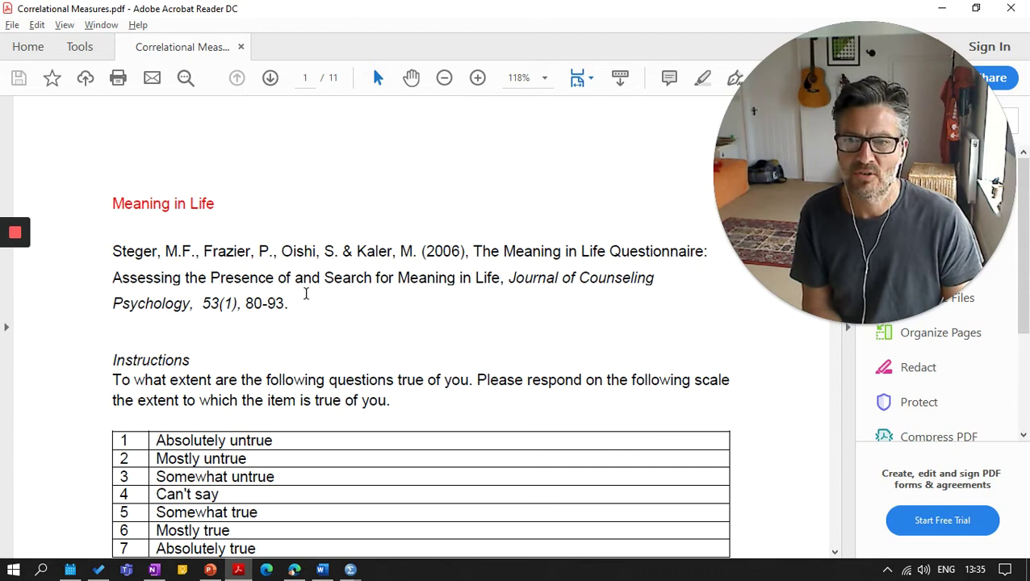
drag(296, 301, 129, 252)
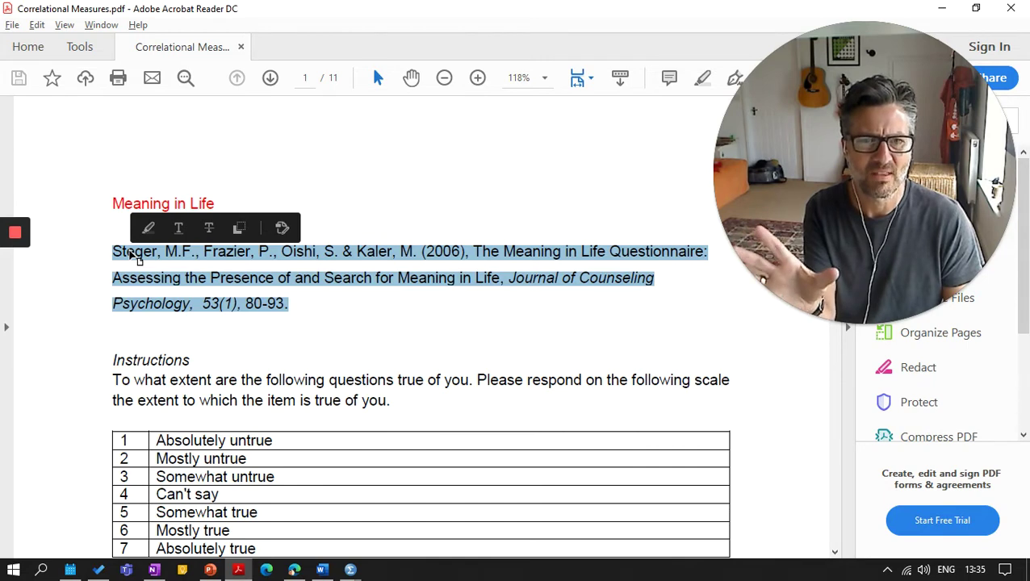
scroll(150, 270, down, 2)
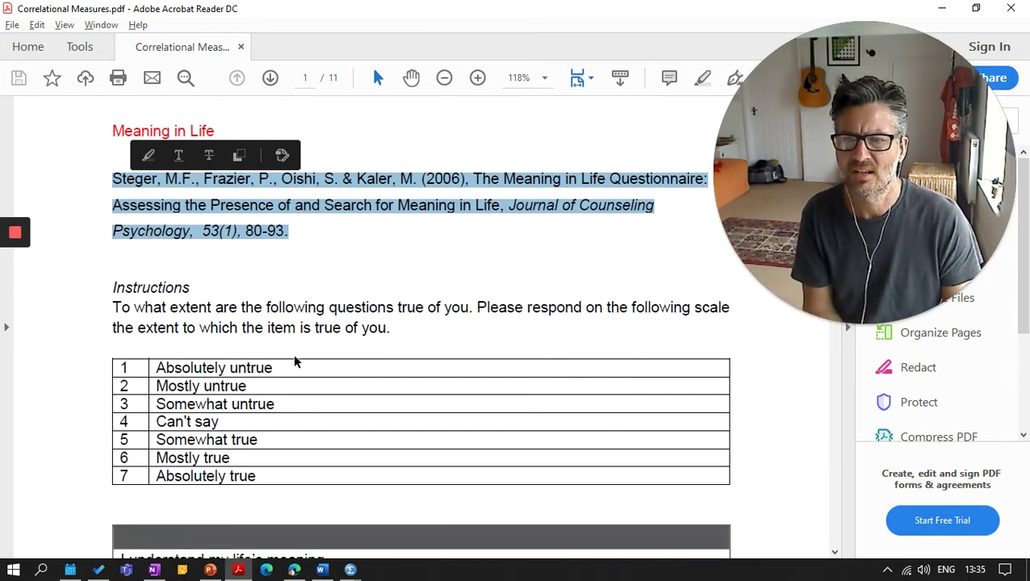
click(335, 338)
scroll(125, 288, down, 3)
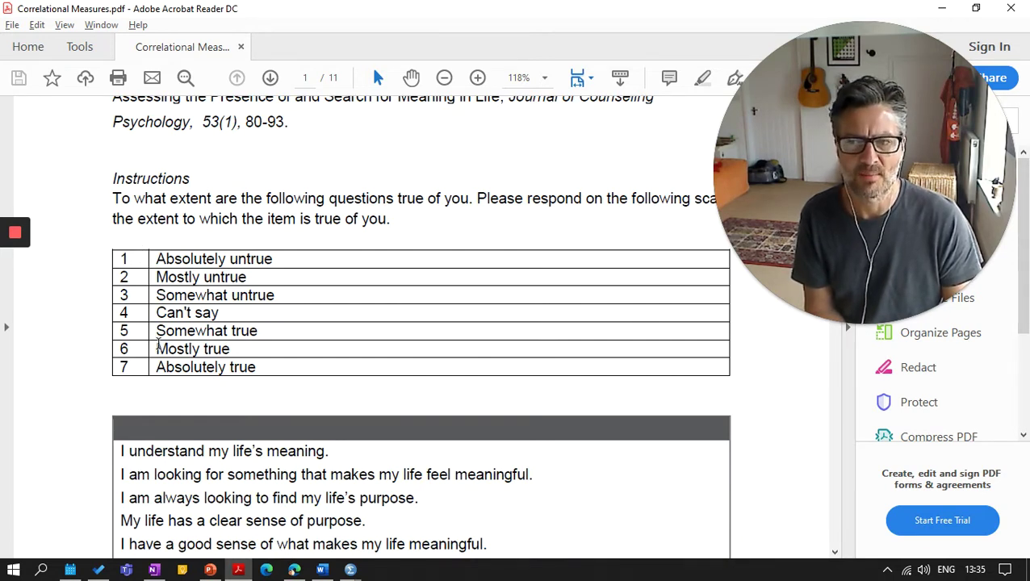
scroll(216, 318, down, 6)
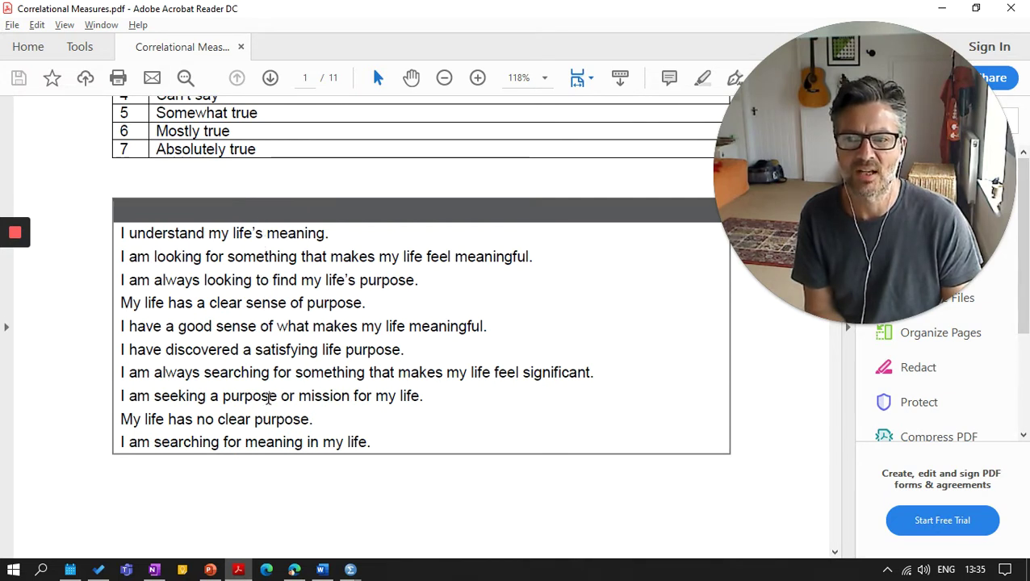
Select the MLQ item variables in SPSS, focus on MLQ_3, and recheck the questionnaire PDF
mouse_move(350, 569)
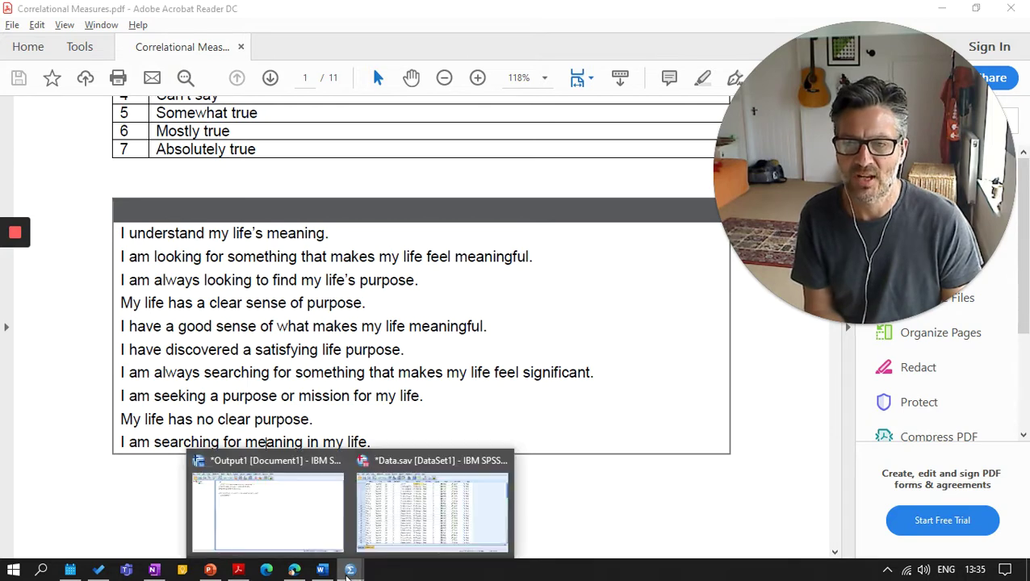
click(406, 523)
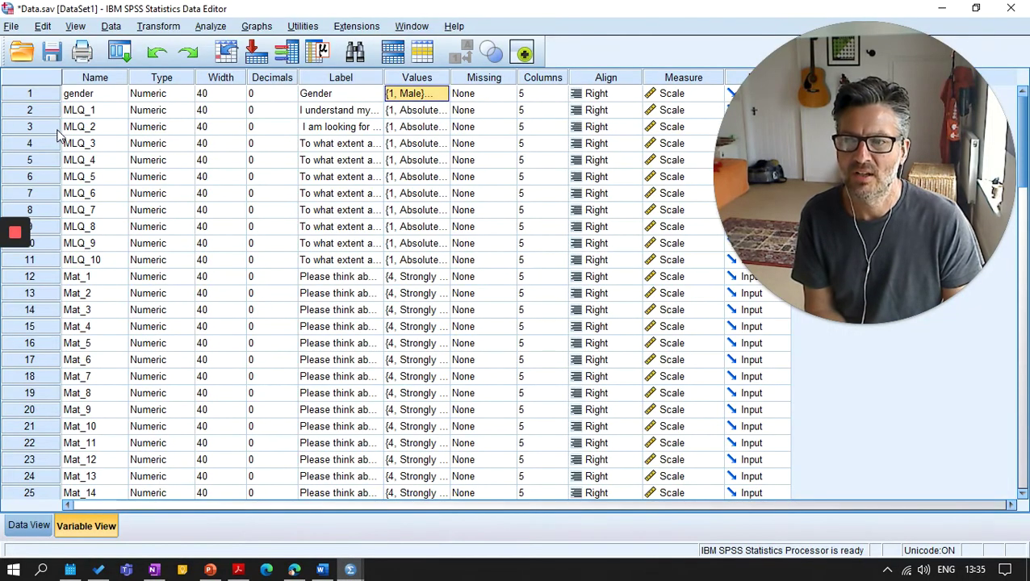
drag(53, 109, 50, 263)
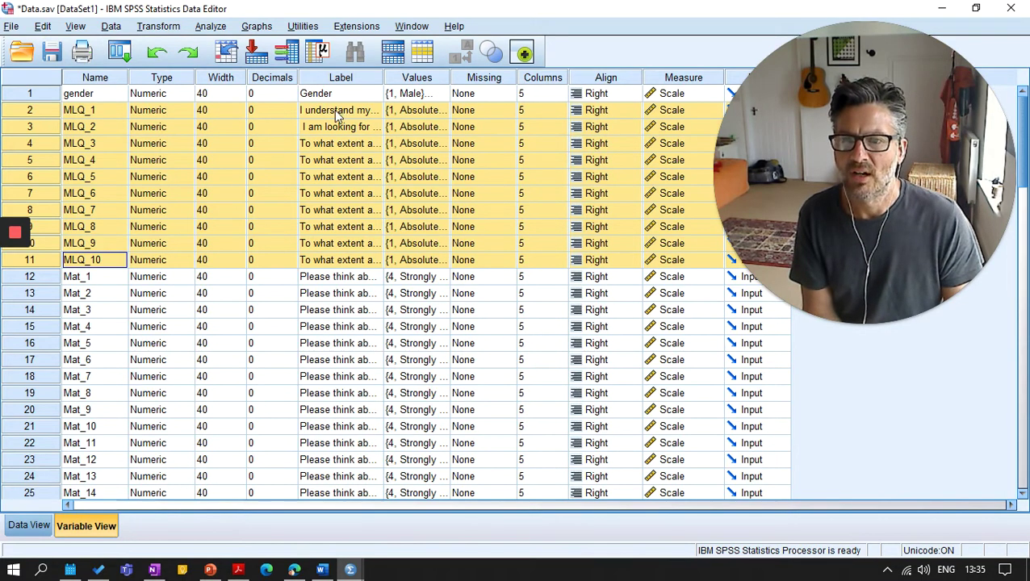
click(344, 145)
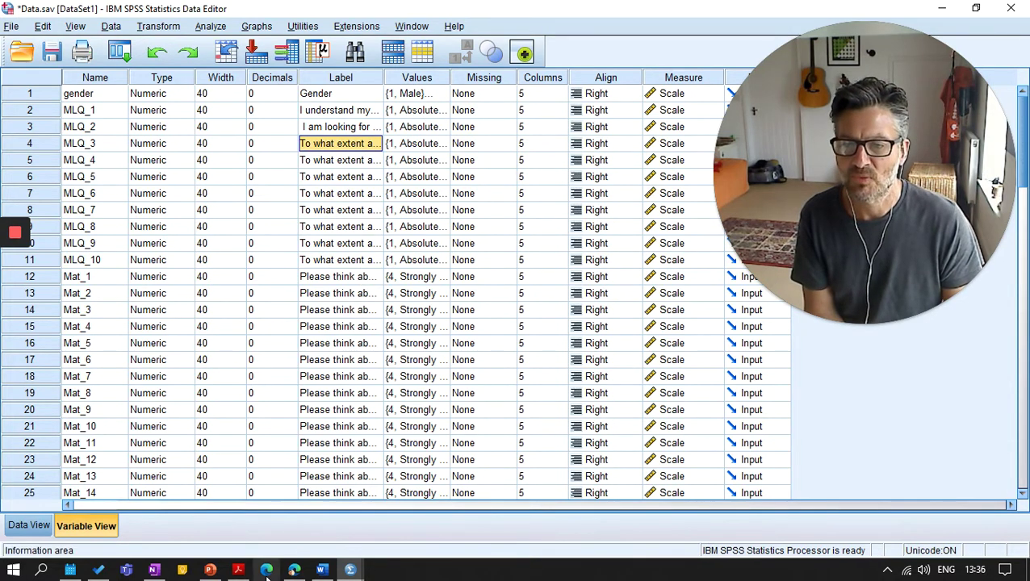
click(237, 570)
scroll(227, 260, up, 3)
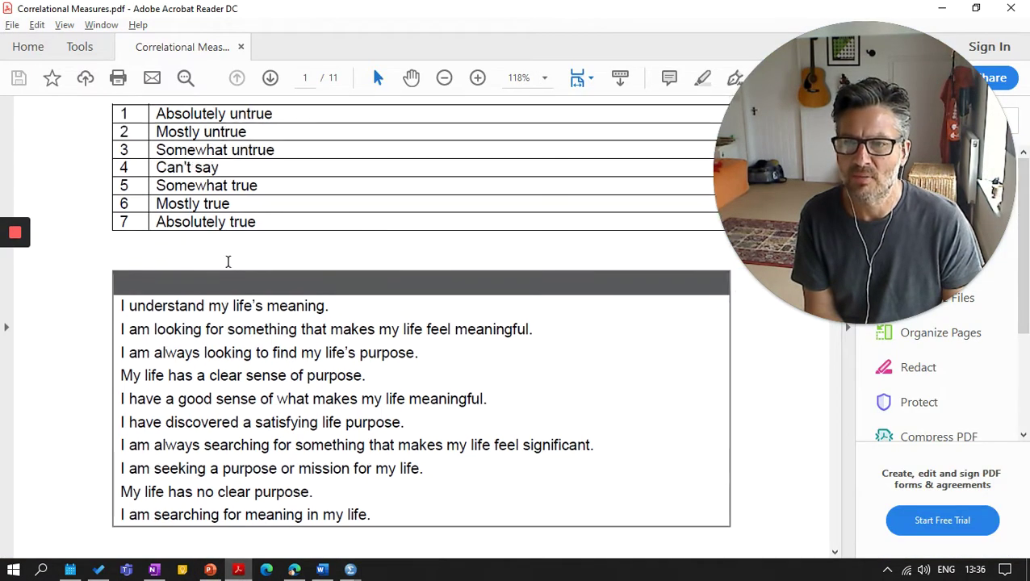
mouse_move(360, 571)
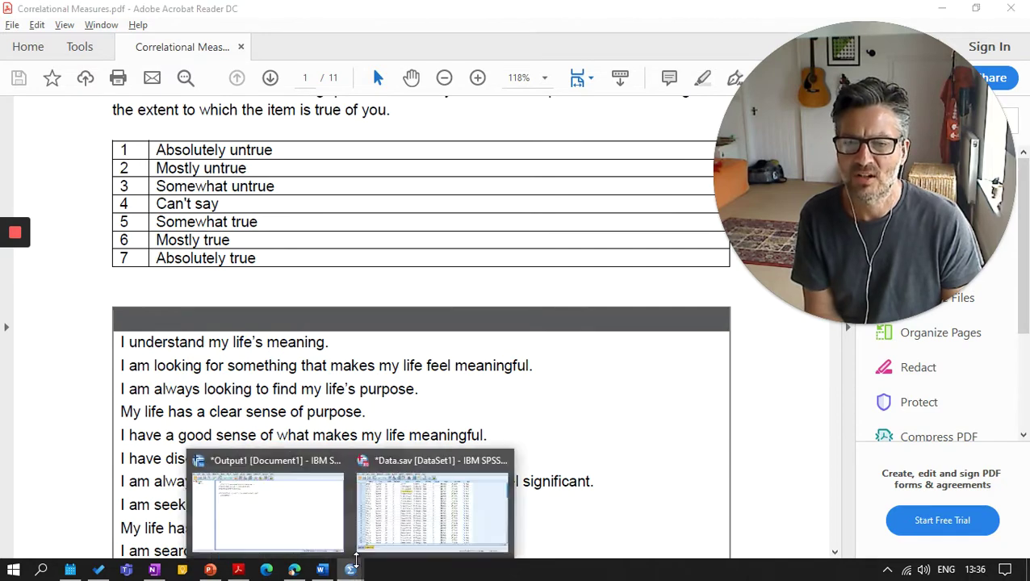
click(398, 529)
Review MLQ_3's value labels, 1 = Absolutely untrue to 7 = Absolutely true, then select Mat_1
click(443, 143)
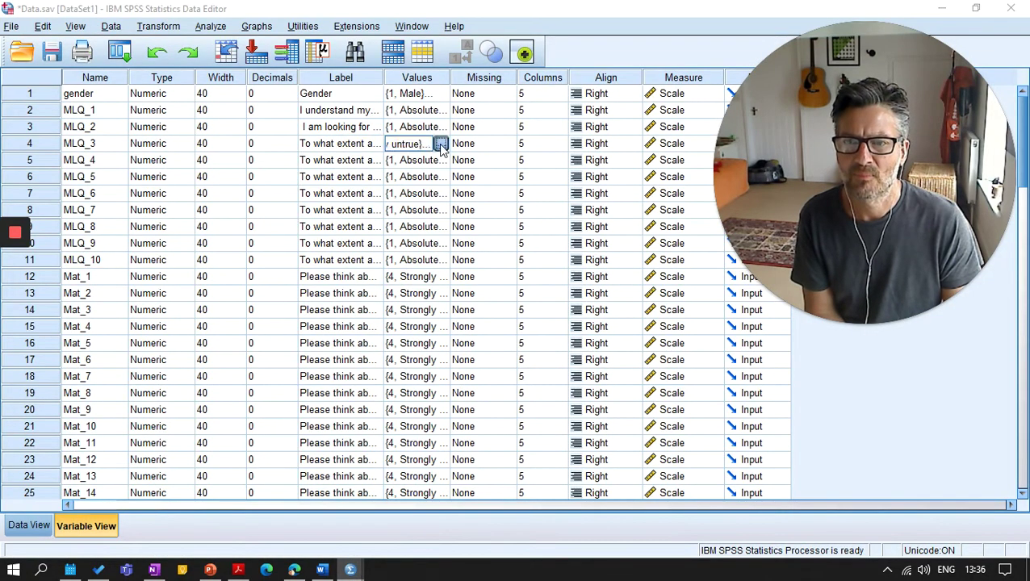
click(443, 143)
scroll(523, 333, down, 1)
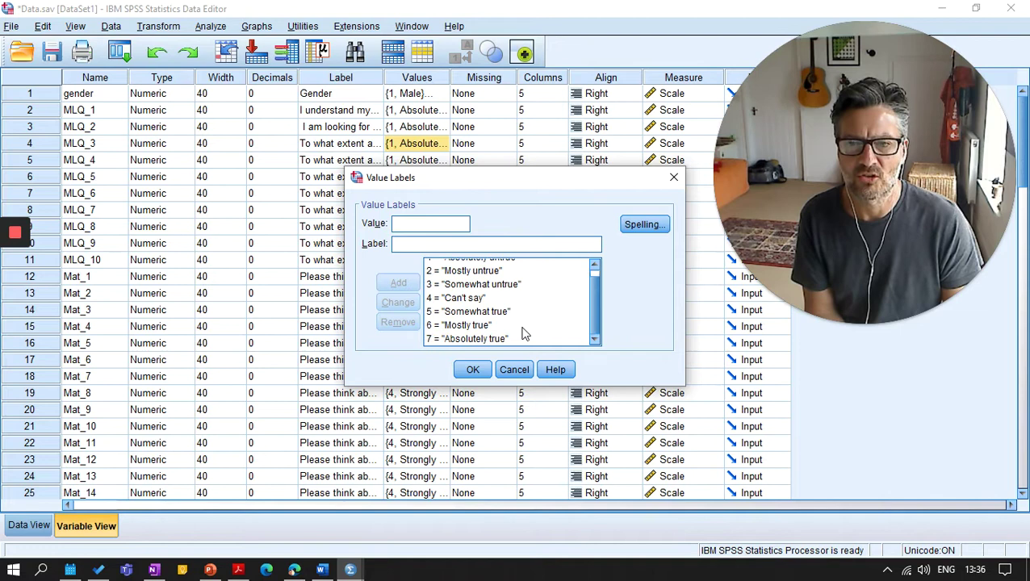
click(473, 370)
click(50, 279)
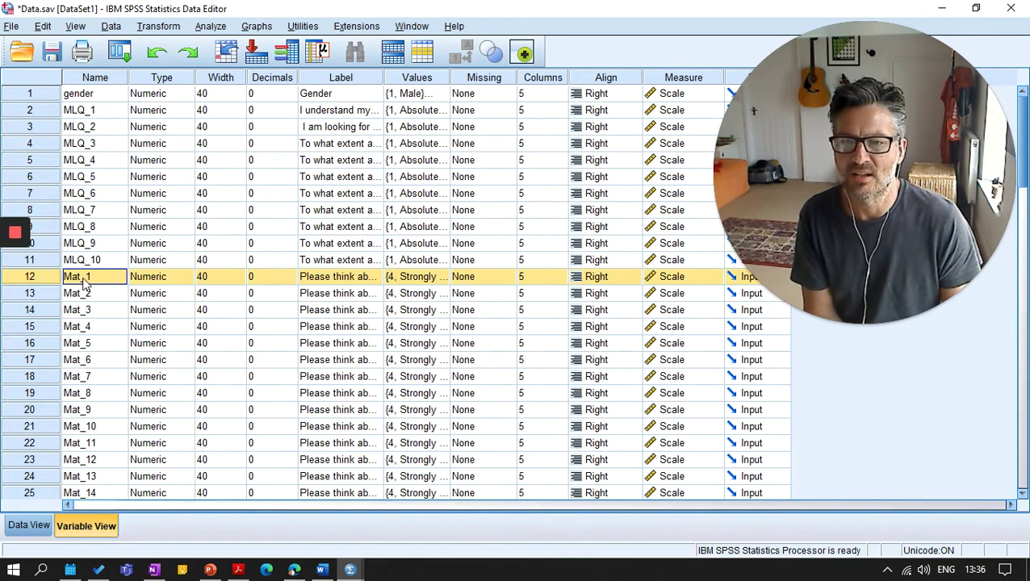
scroll(85, 280, down, 2)
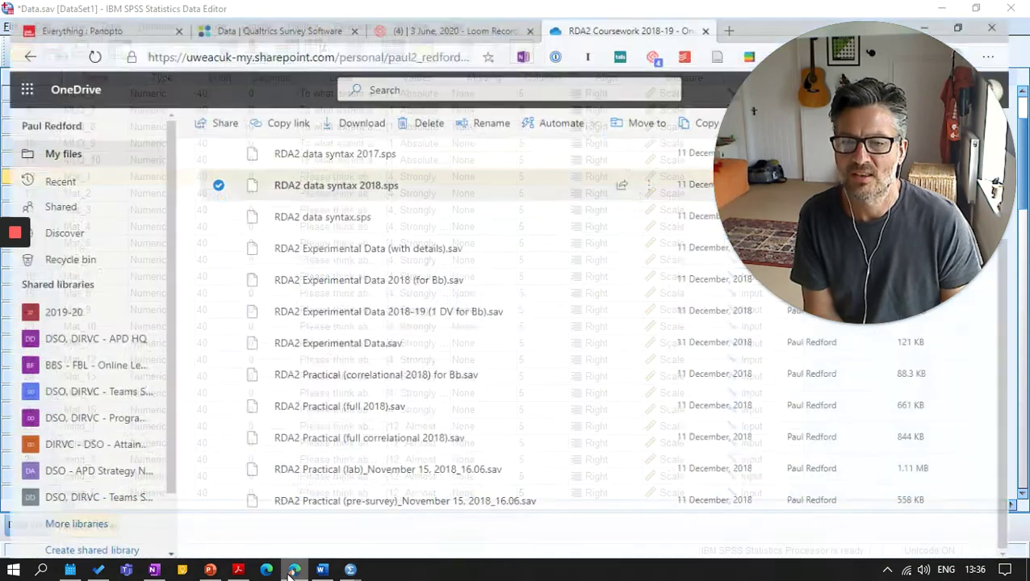
Scroll the PDF to the Material Values Scale heading, instructions and 1–5 Strongly Disagree–Strongly Agree table
click(238, 569)
scroll(309, 387, down, 5)
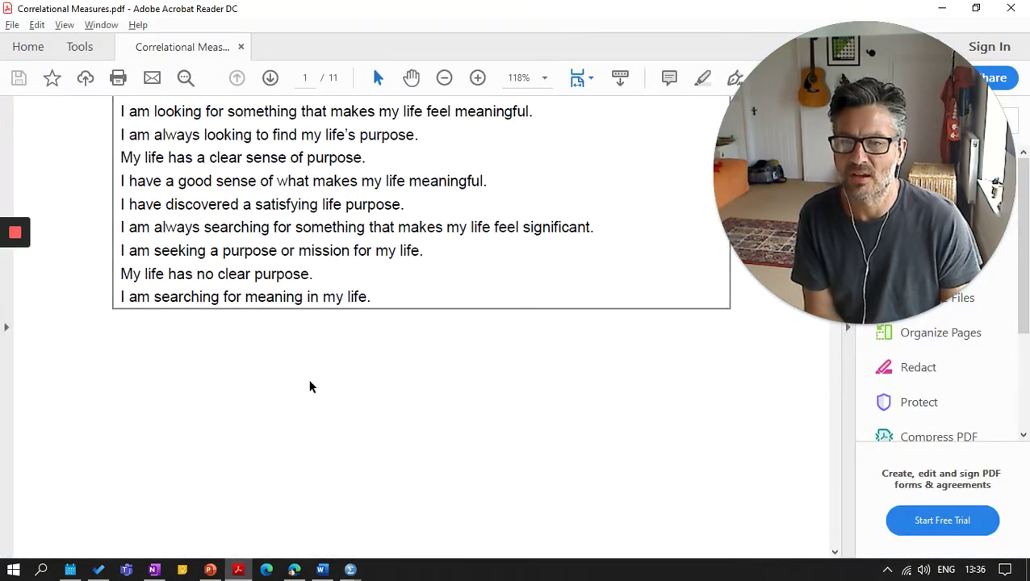
scroll(309, 387, down, 10)
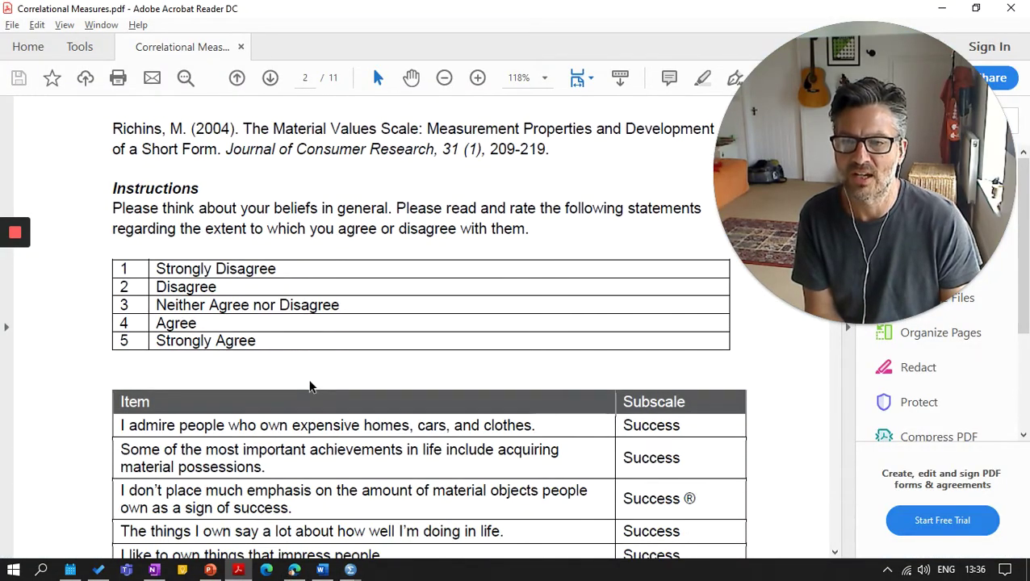
scroll(309, 387, down, 8)
scroll(258, 378, up, 4)
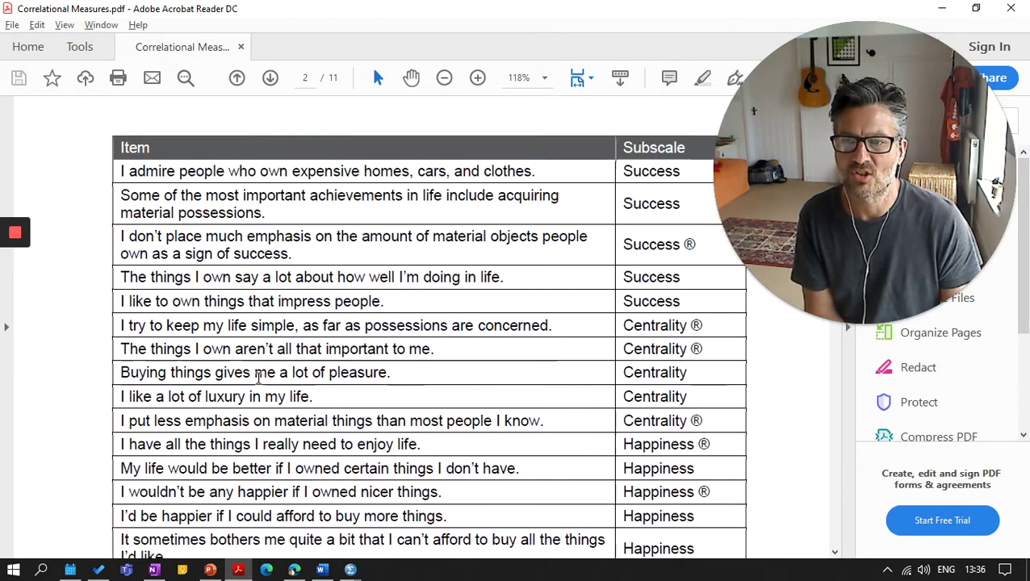
scroll(258, 378, up, 1)
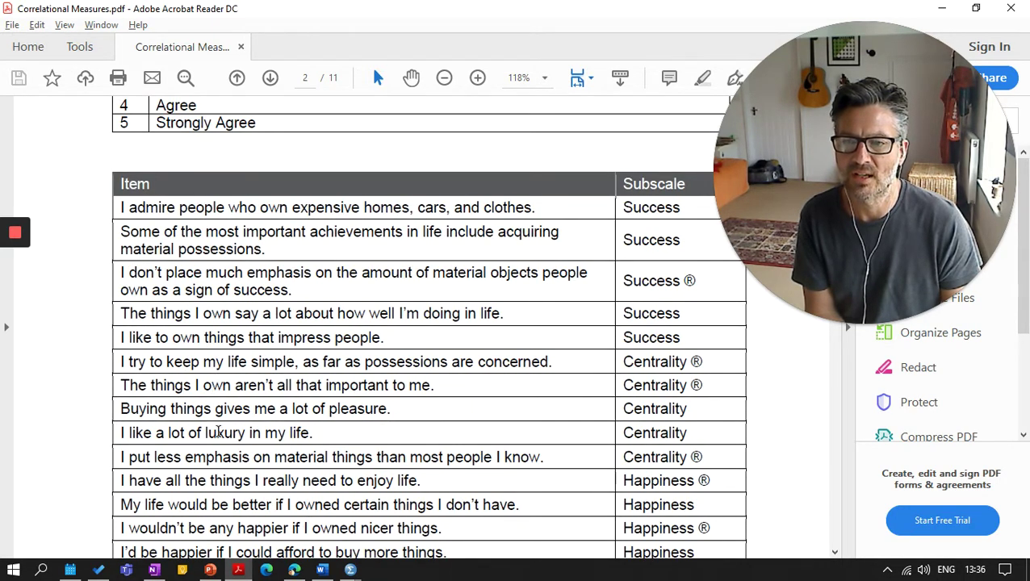
scroll(230, 484, down, 2)
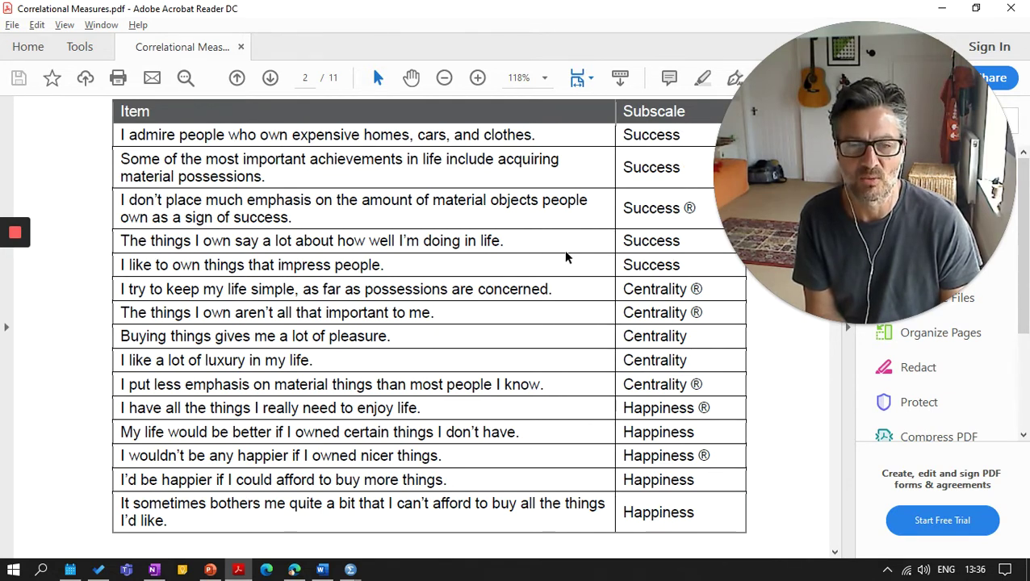
scroll(554, 265, up, 3)
scroll(554, 265, down, 2)
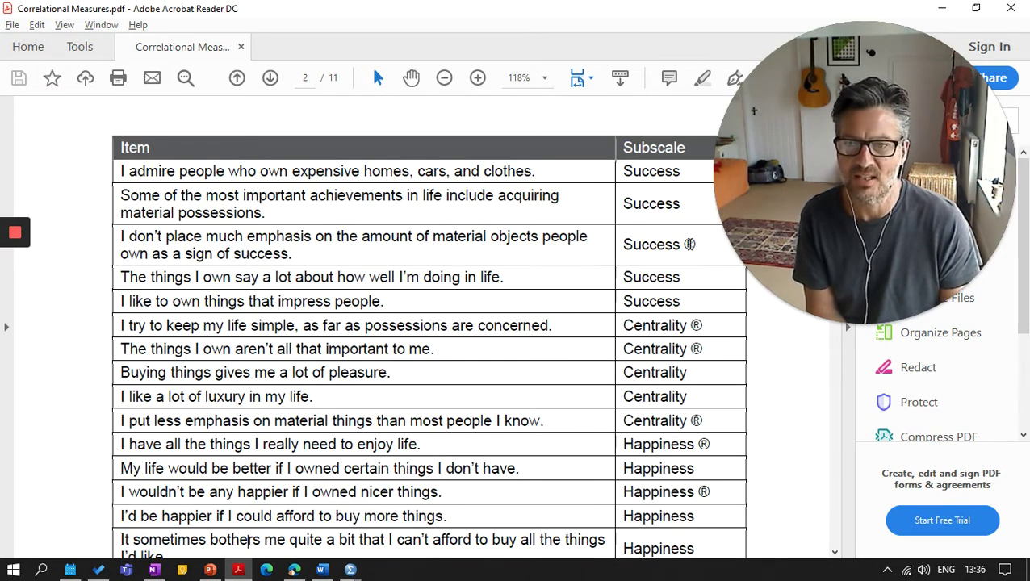
scroll(621, 265, up, 4)
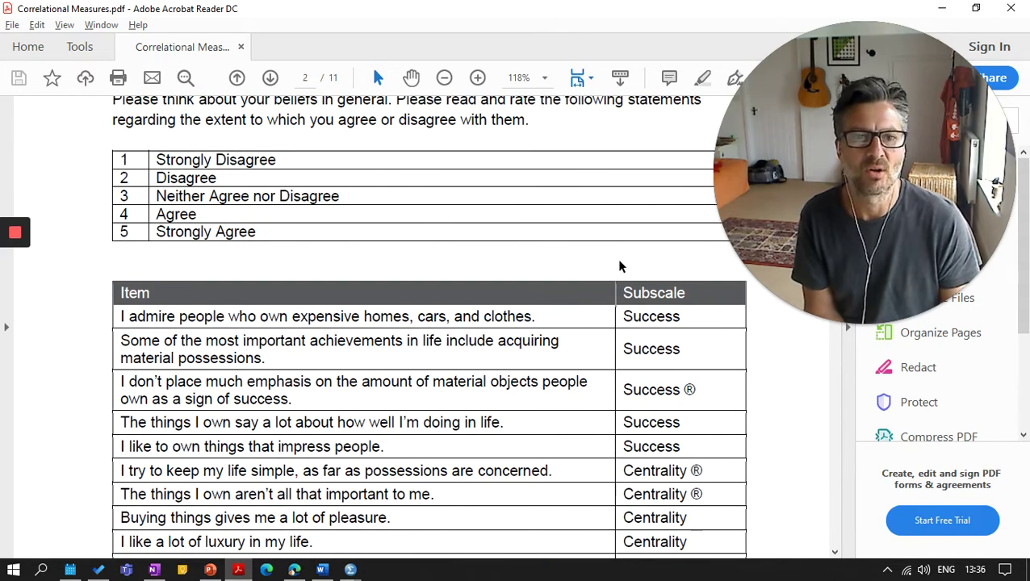
scroll(255, 248, up, 6)
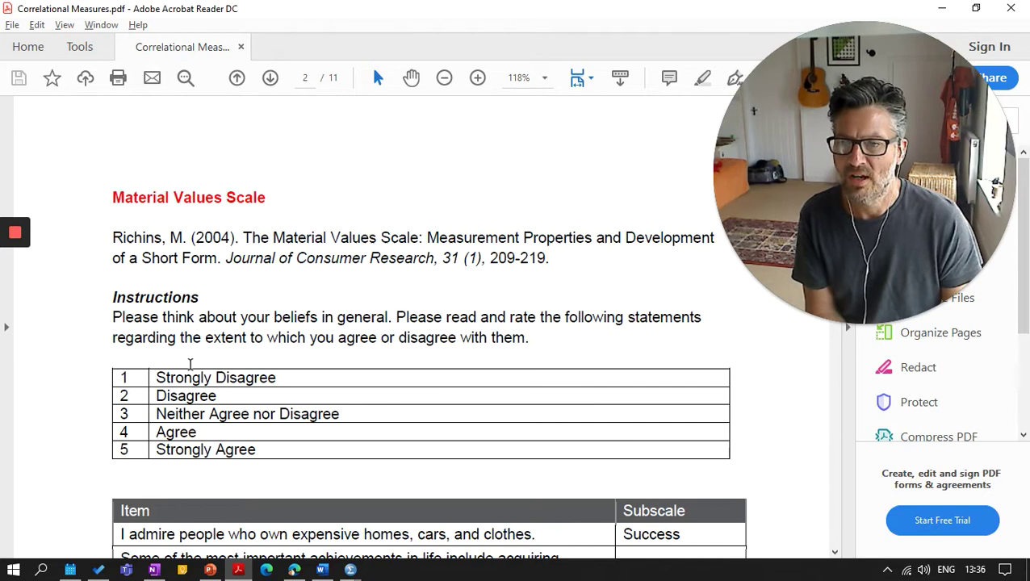
Return to Data.sav and review Mat_1's value labels, 4 = Strongly Disagree through 8 = Strongly Agree
mouse_move(351, 570)
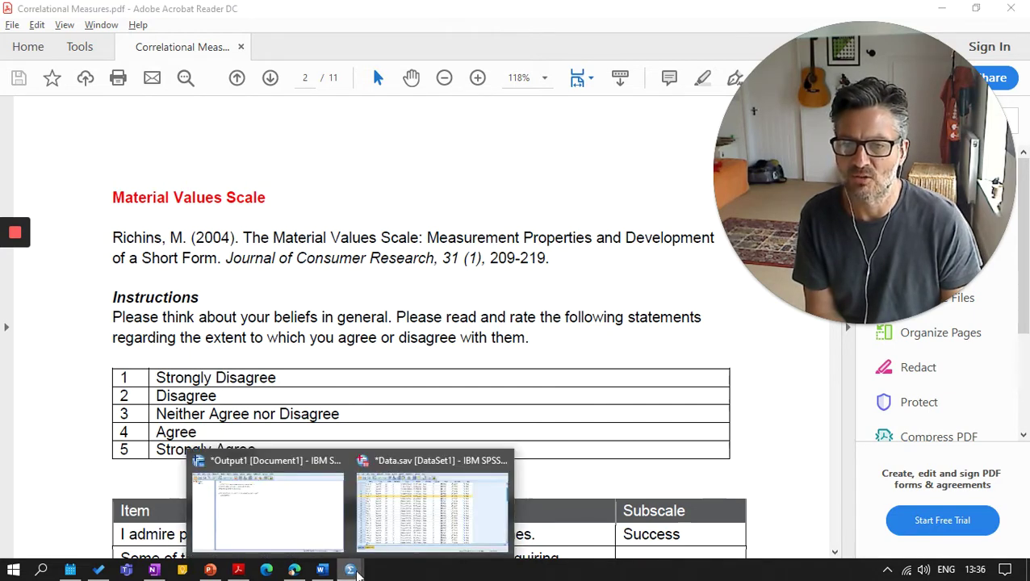
click(420, 529)
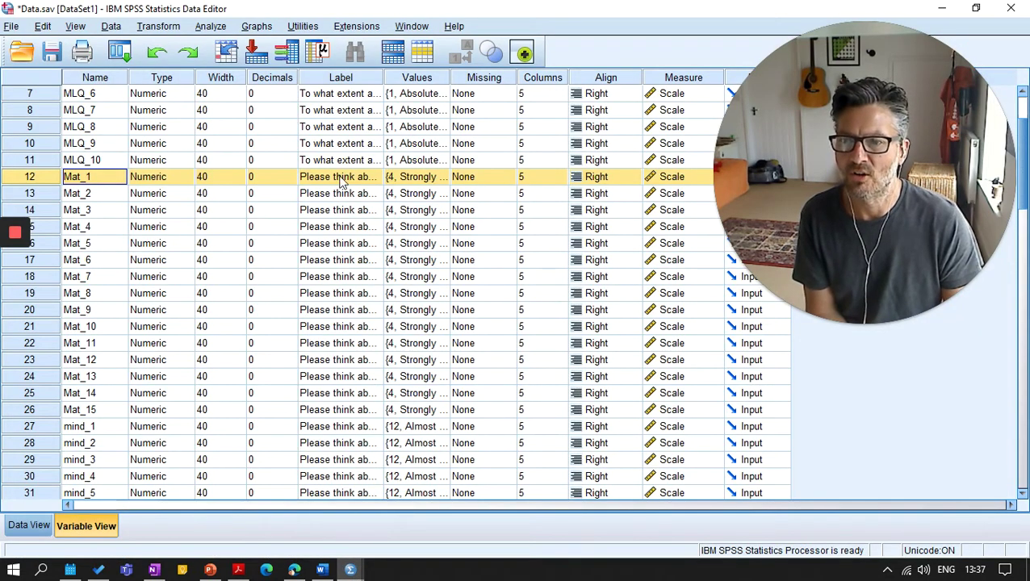
double_click(445, 176)
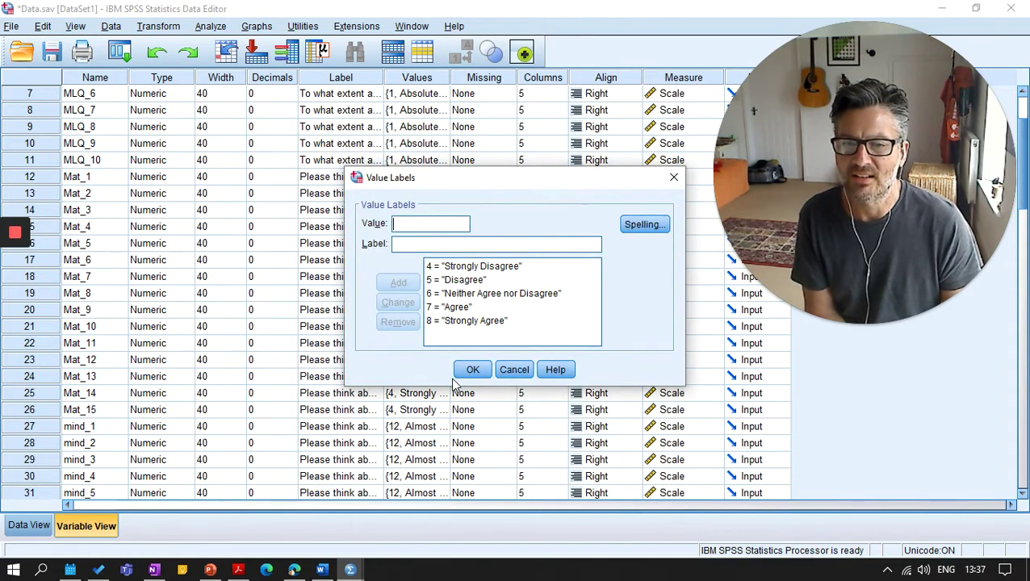
click(440, 273)
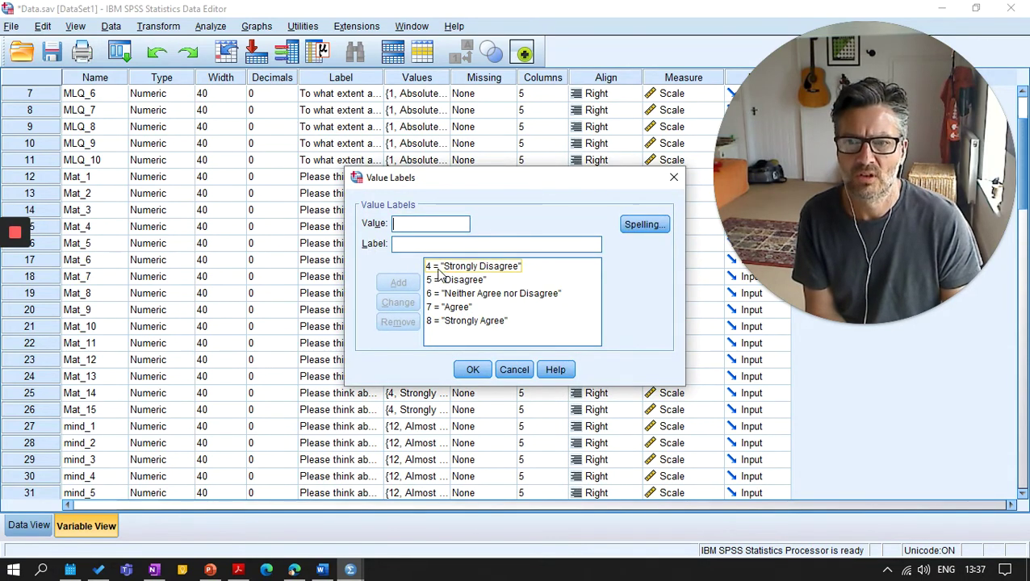
click(440, 276)
click(436, 296)
click(436, 309)
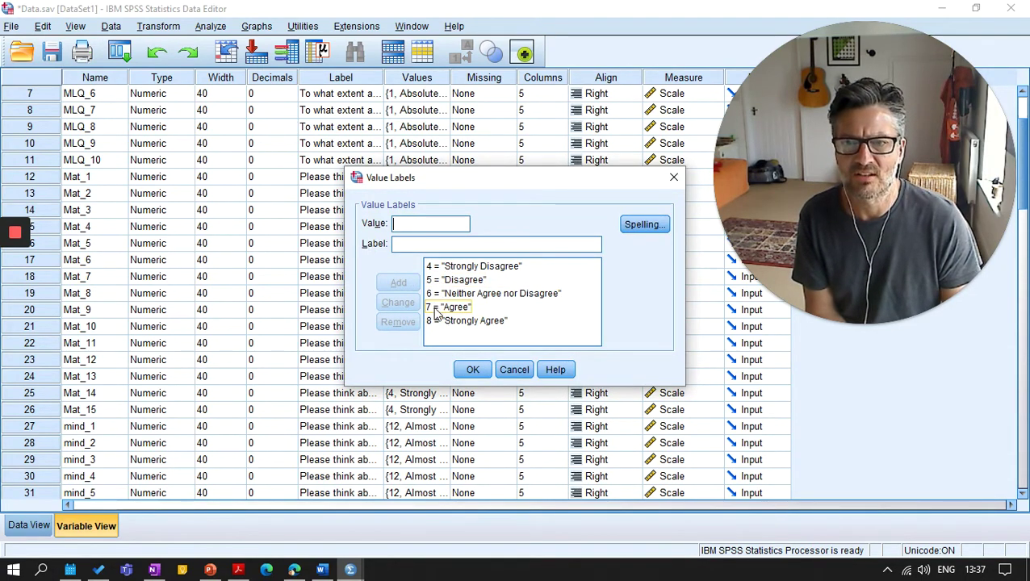
click(436, 323)
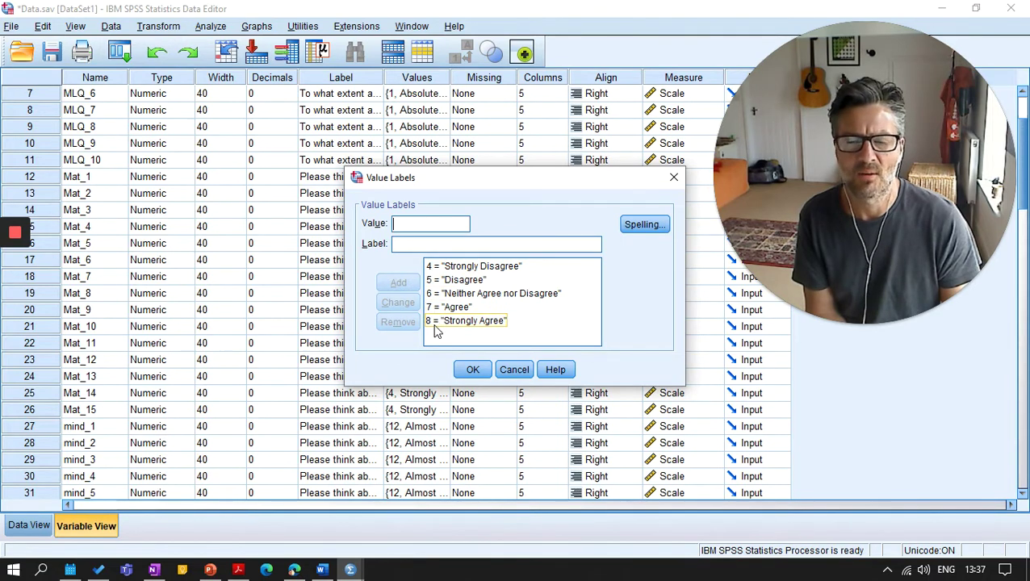
click(433, 269)
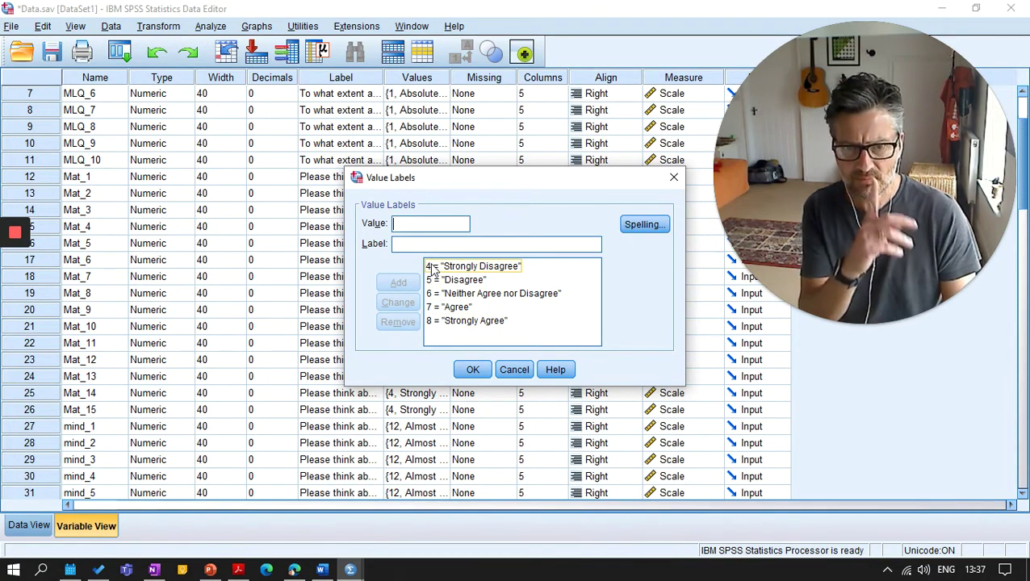
Compare against the questionnaire PDF, then close the Value Labels dialog without changes
click(433, 345)
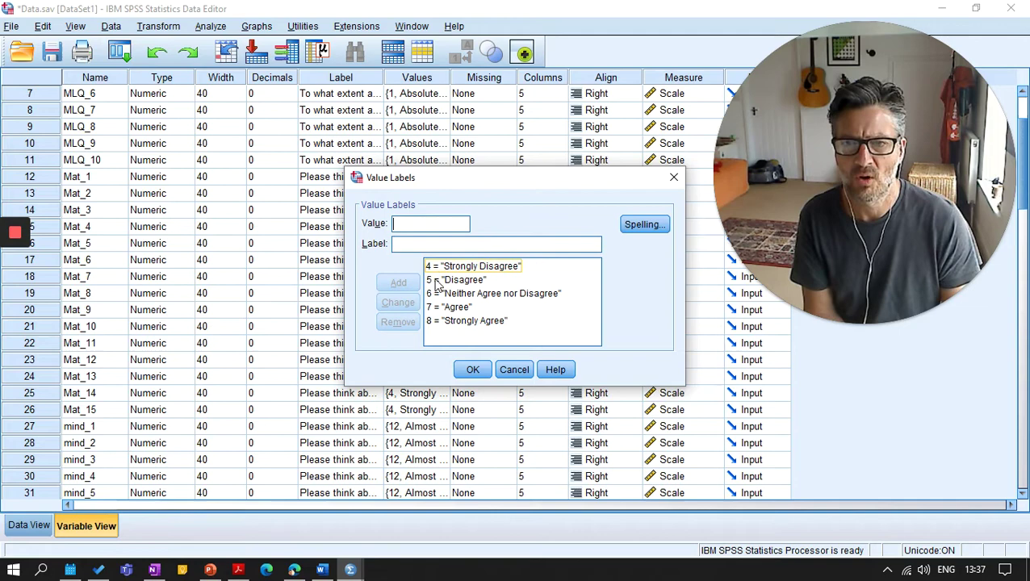
click(239, 569)
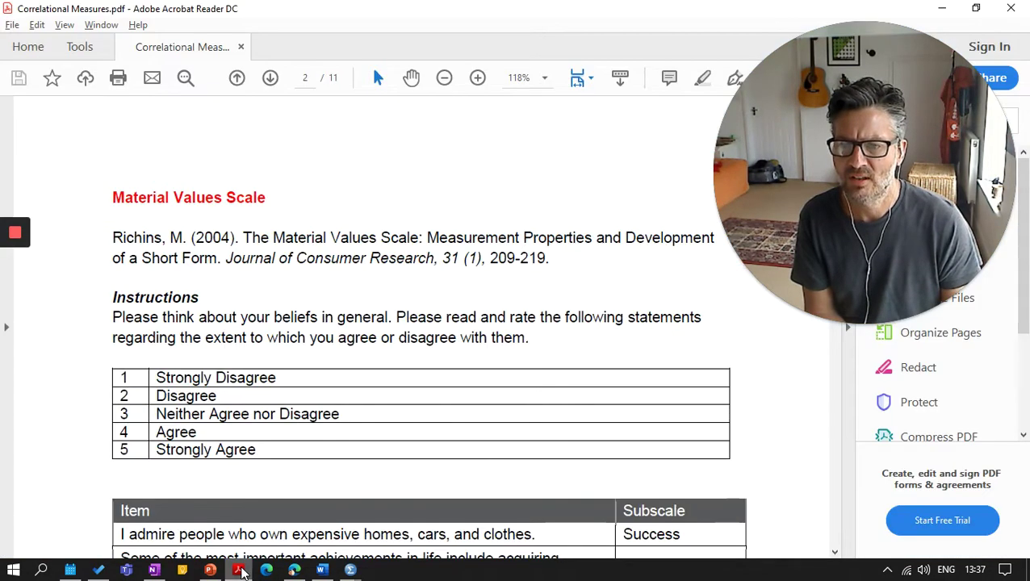
click(240, 570)
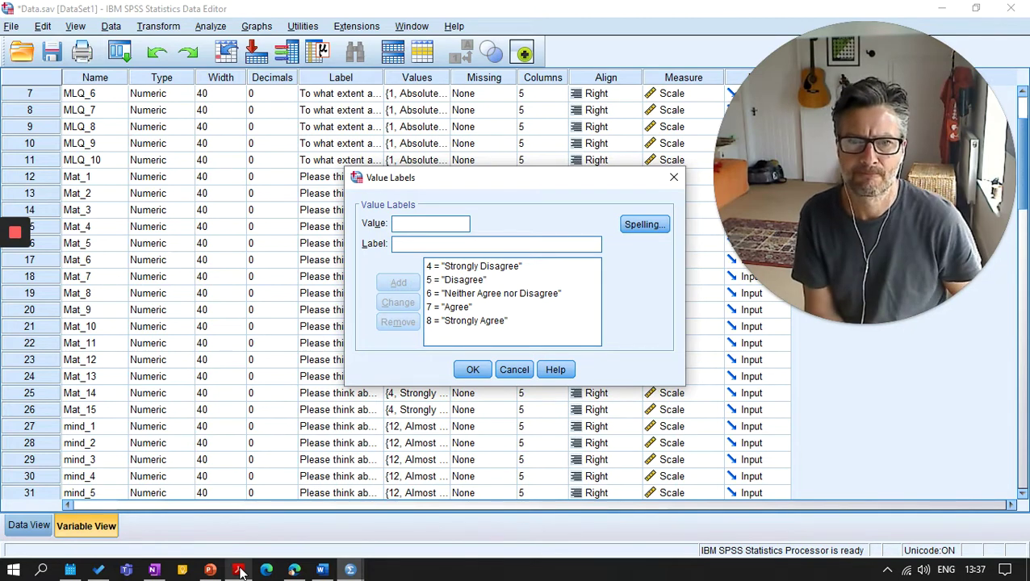
click(499, 369)
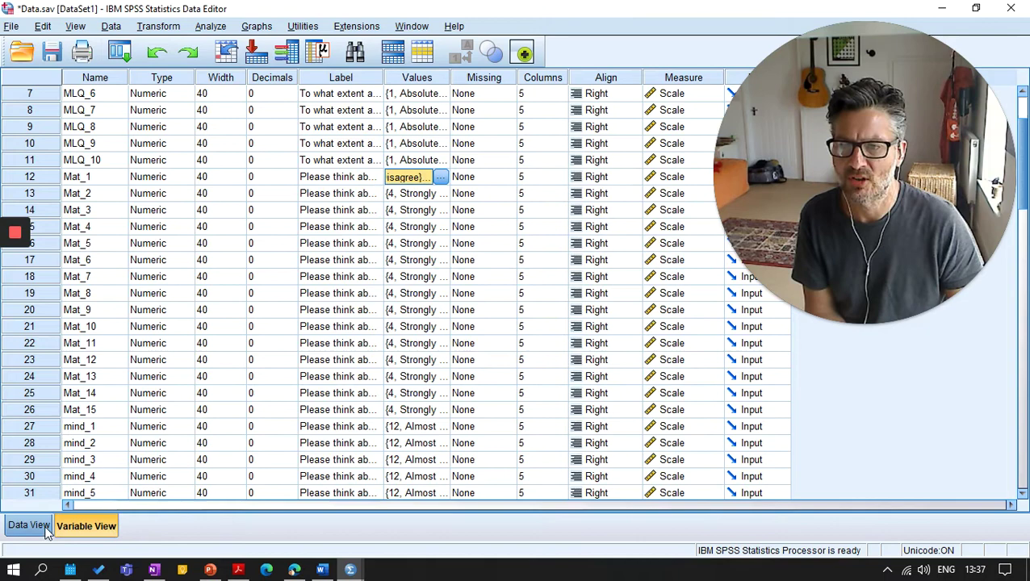
key(ctrl+t)
drag(145, 504, 284, 505)
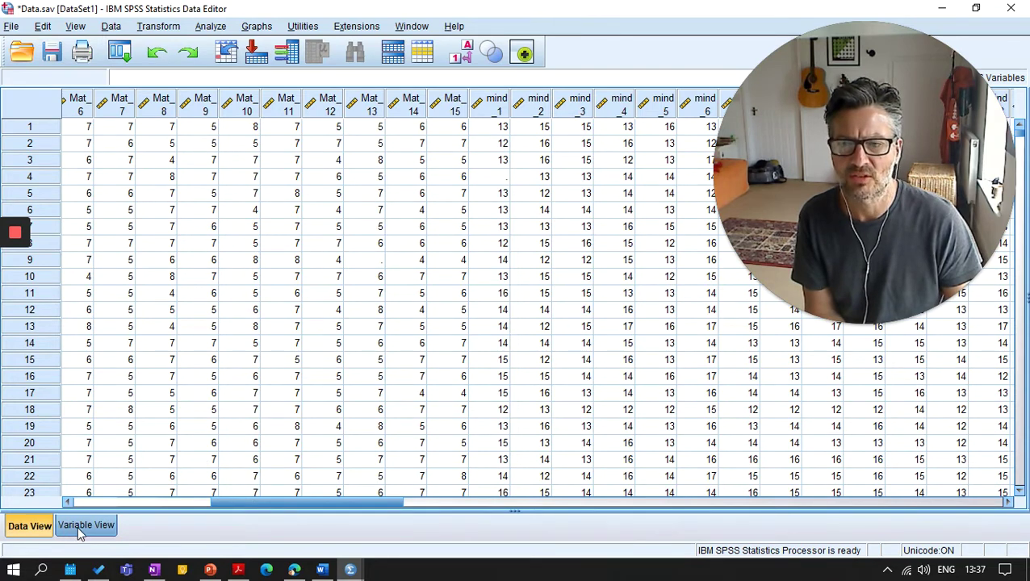
drag(246, 501, 76, 500)
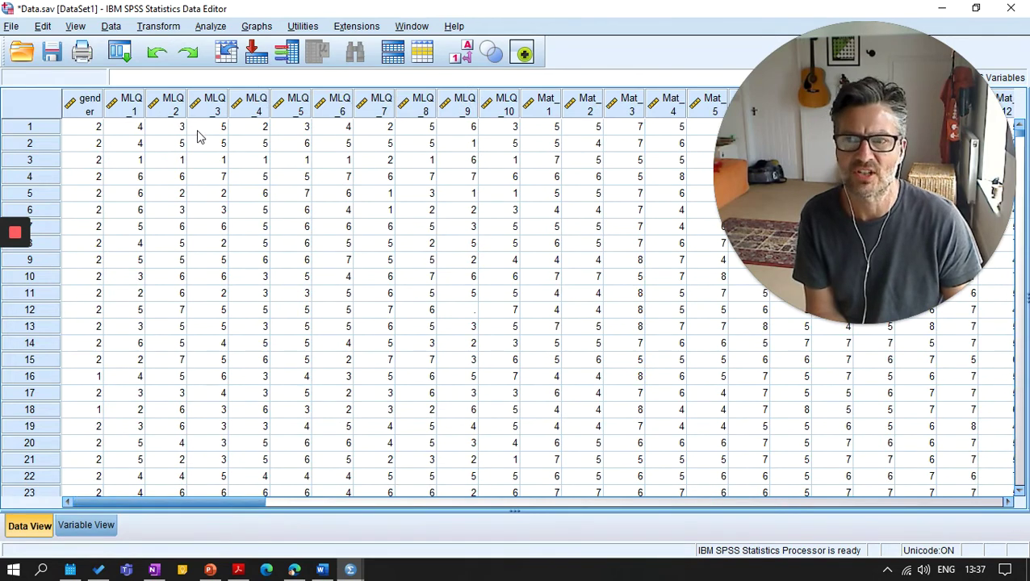
click(122, 28)
mouse_move(137, 29)
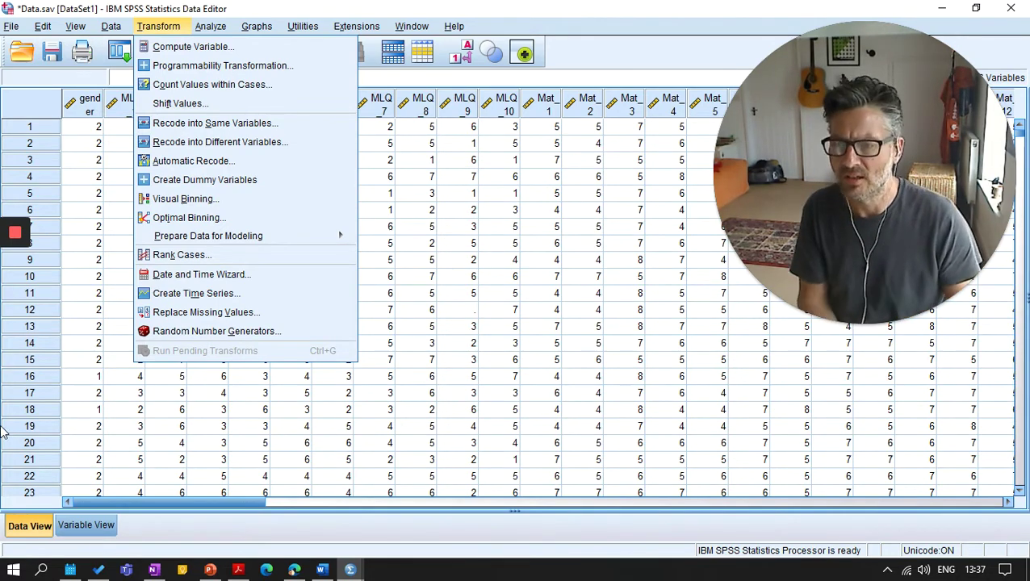
click(85, 526)
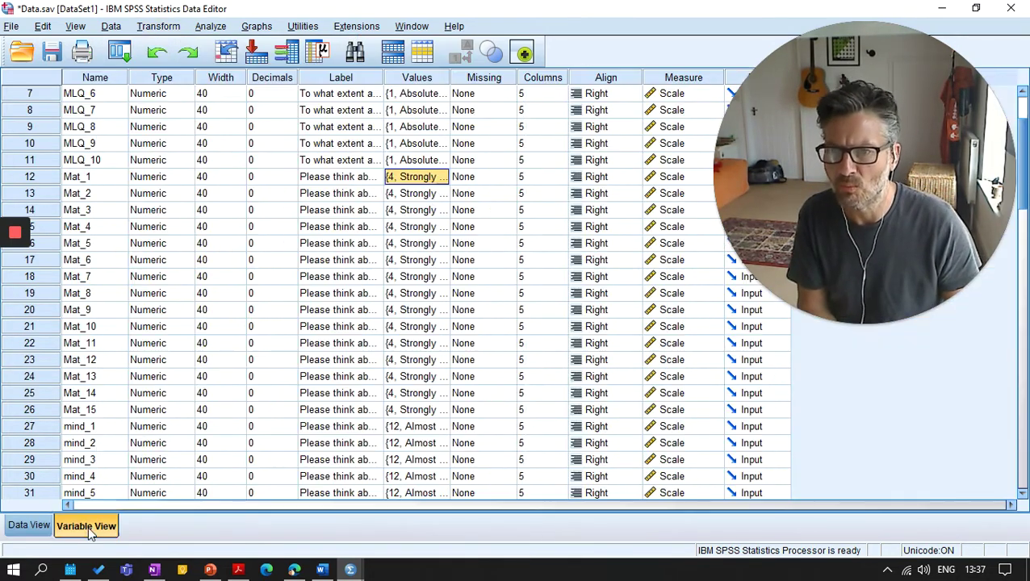
Recheck Mat_1's labels 5 = Disagree through 8 = Strongly Agree, then bring up the Transform menu
click(442, 177)
click(466, 281)
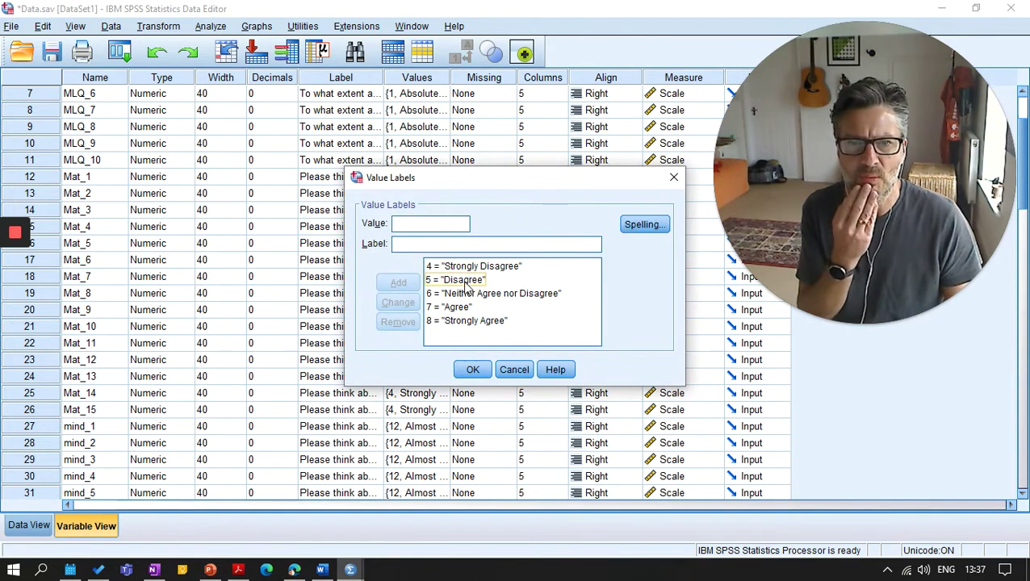
click(465, 293)
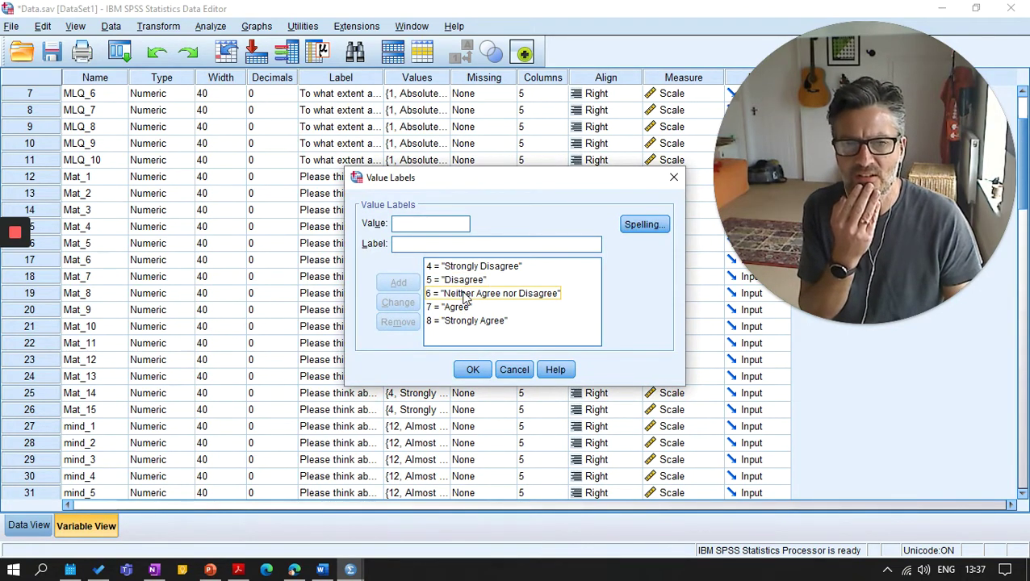
click(466, 308)
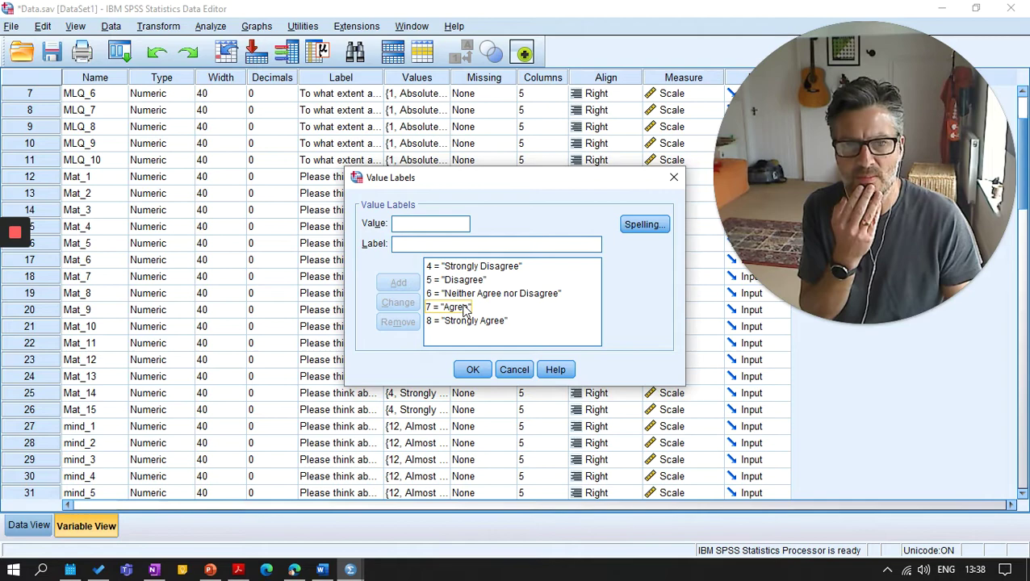
click(465, 321)
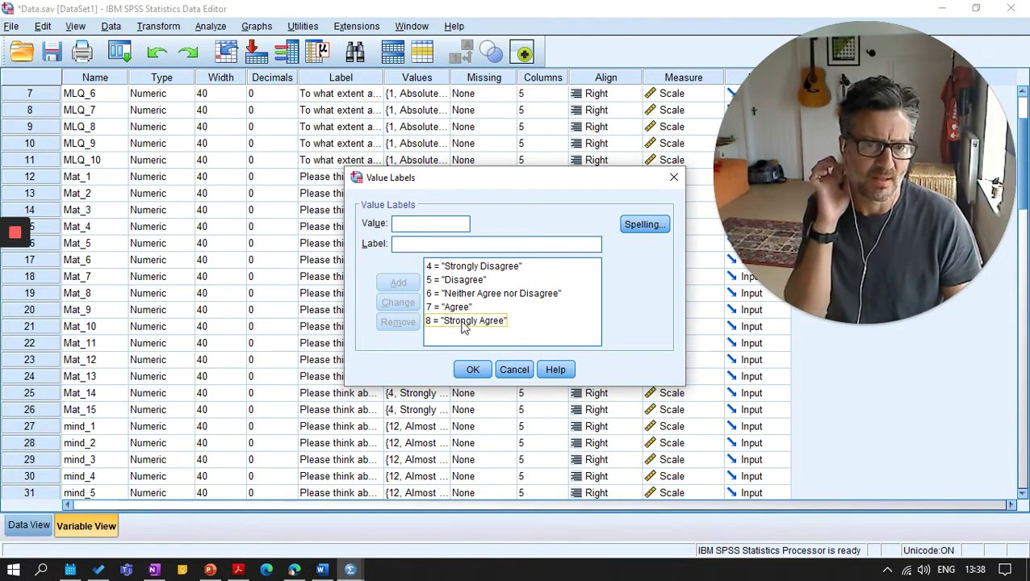
click(514, 369)
click(162, 28)
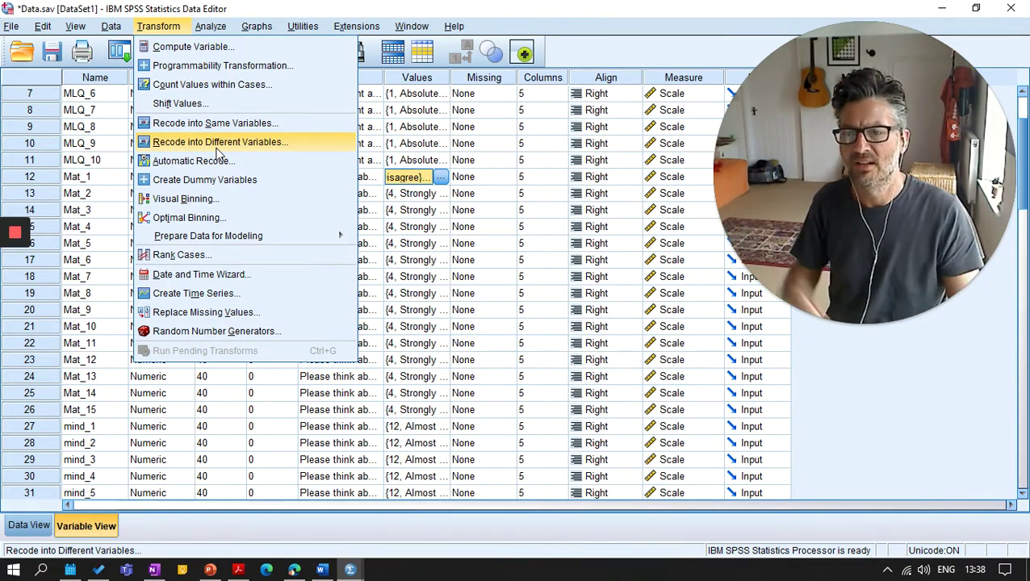
Start Recode into Different Variables and widen its window to read variable labels
click(216, 145)
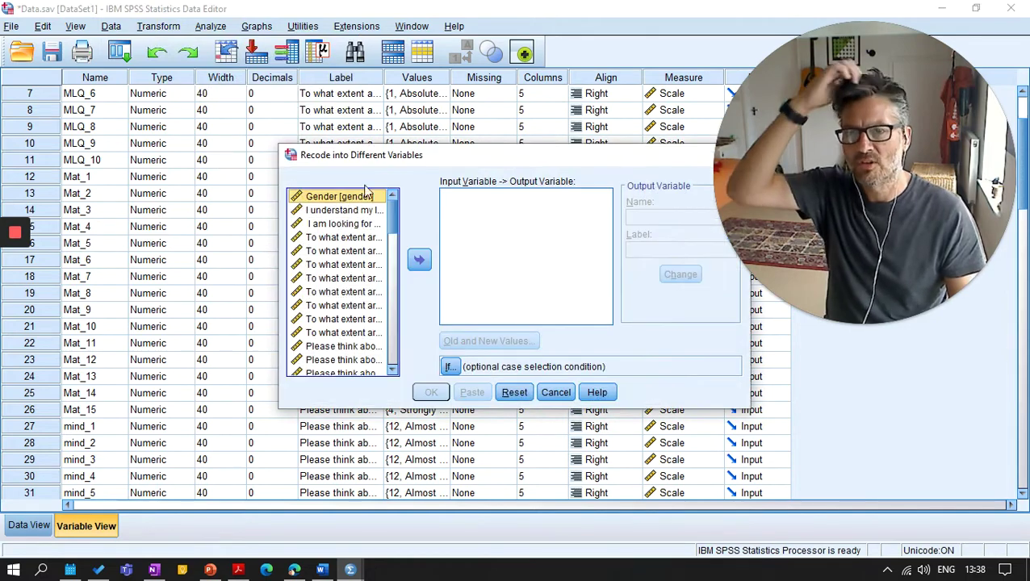
drag(461, 156, 378, 144)
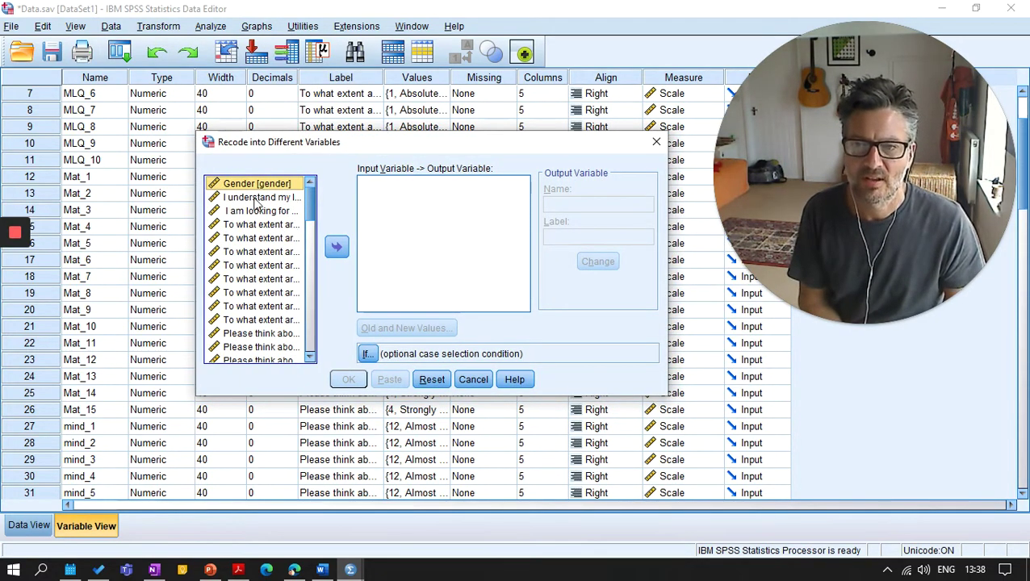
scroll(255, 246, down, 3)
scroll(255, 252, down, 3)
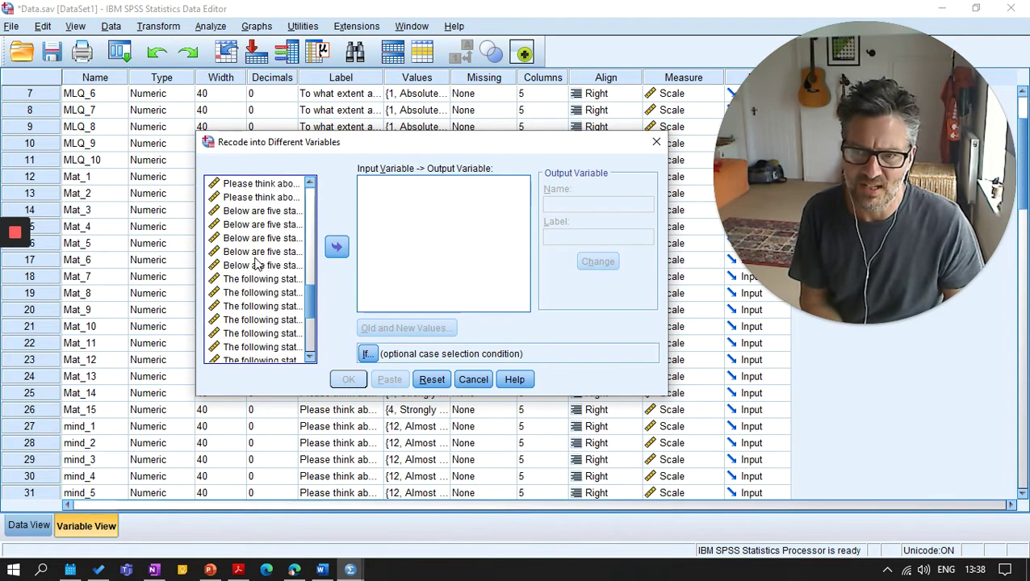
scroll(255, 252, up, 5)
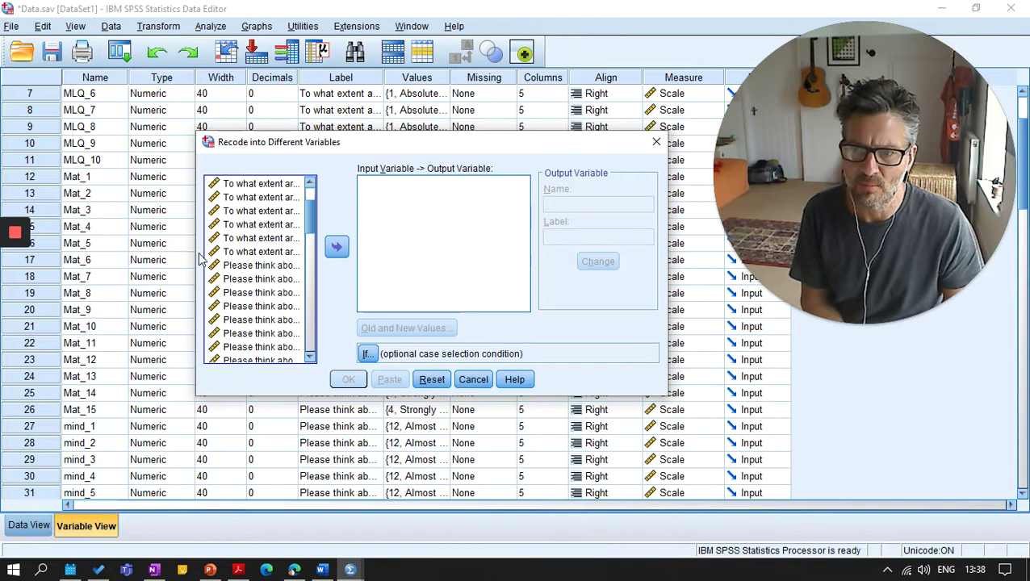
drag(194, 255, 81, 256)
Switch the source variable list to display variable names instead of labels
click(202, 225)
right_click(202, 225)
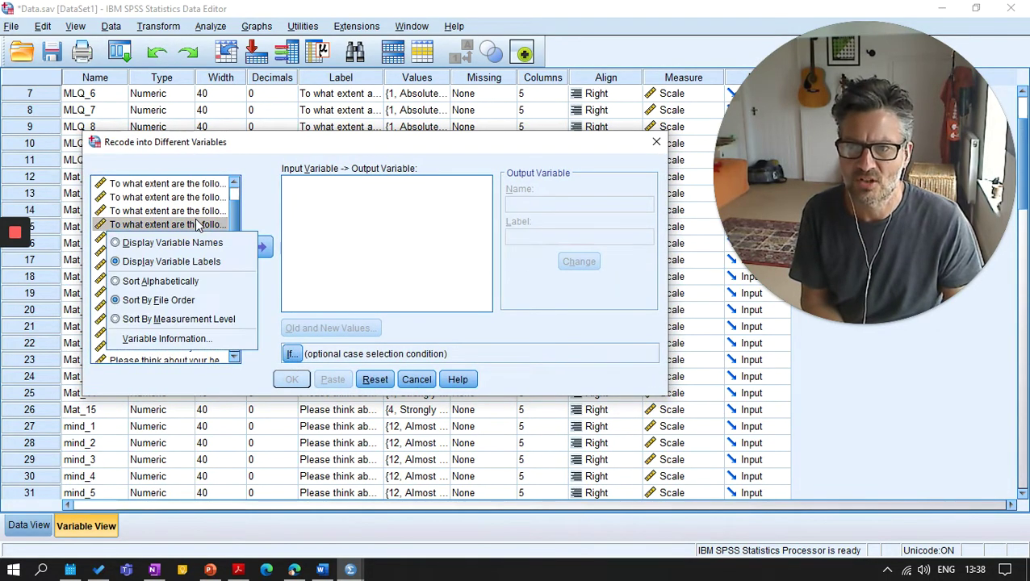
click(197, 243)
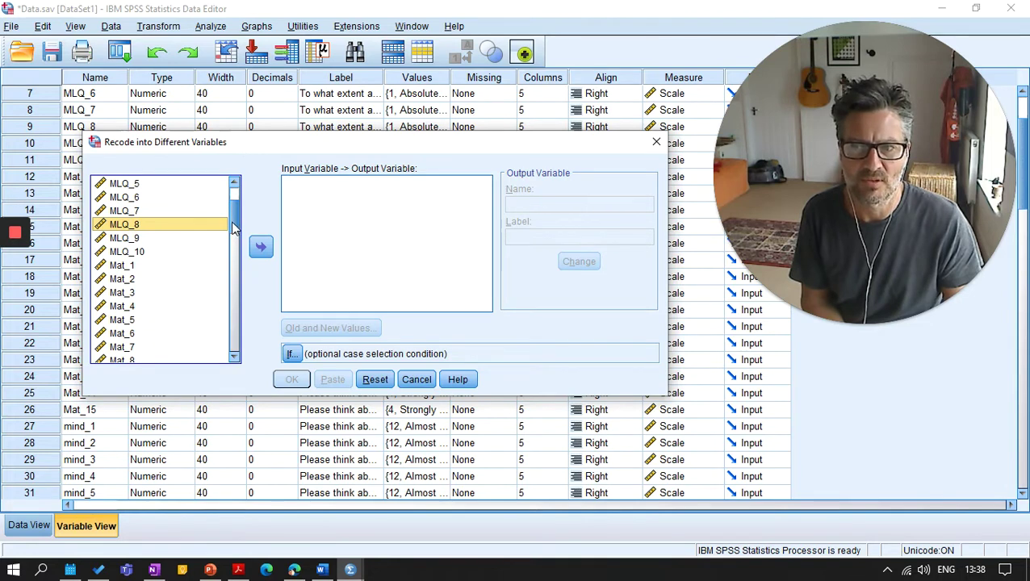
scroll(233, 228, up, 2)
click(234, 356)
click(234, 356)
click(234, 356)
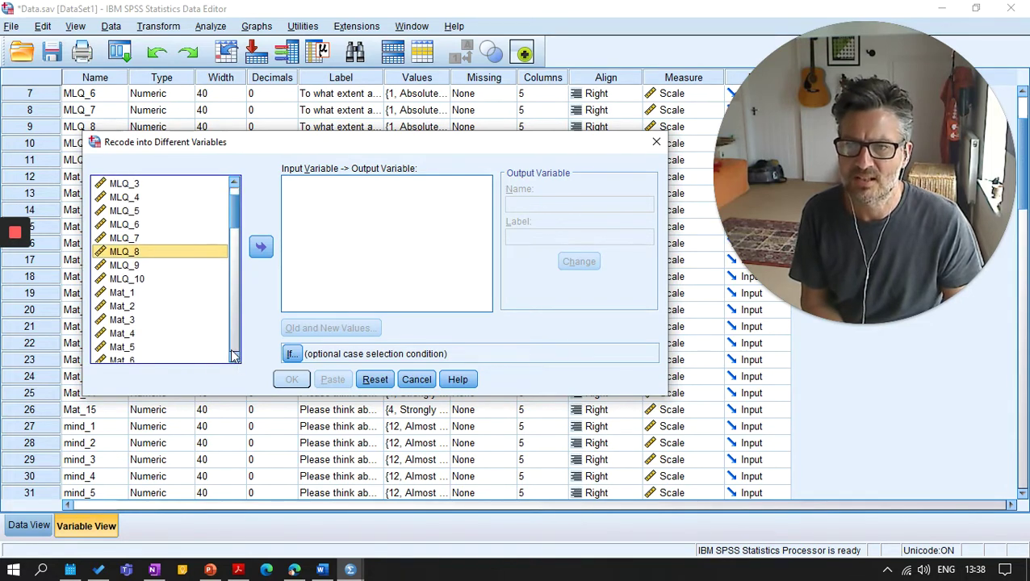
Move Mat_1 into the recode list and enter the output name Mat_1n
click(121, 293)
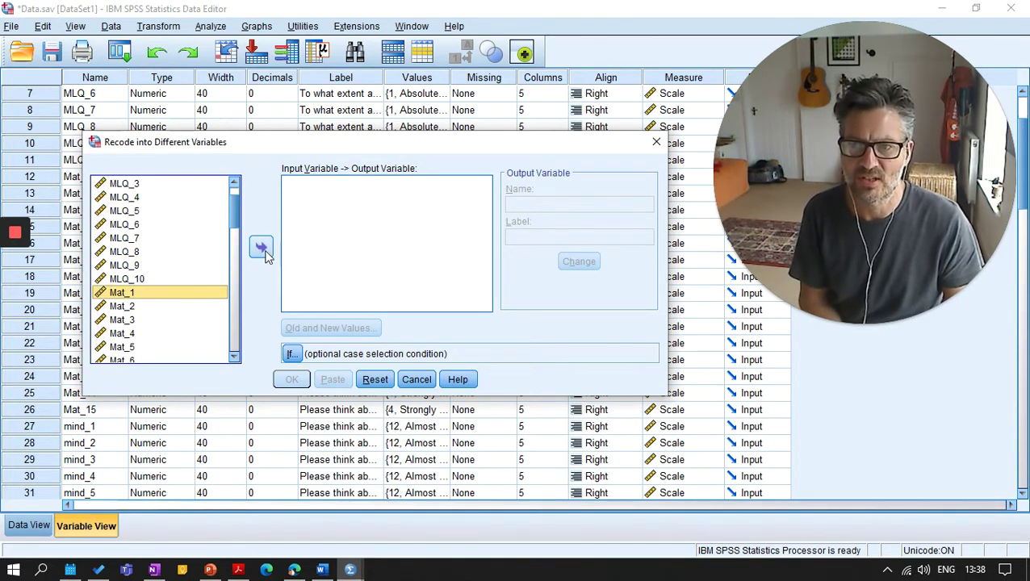
click(261, 246)
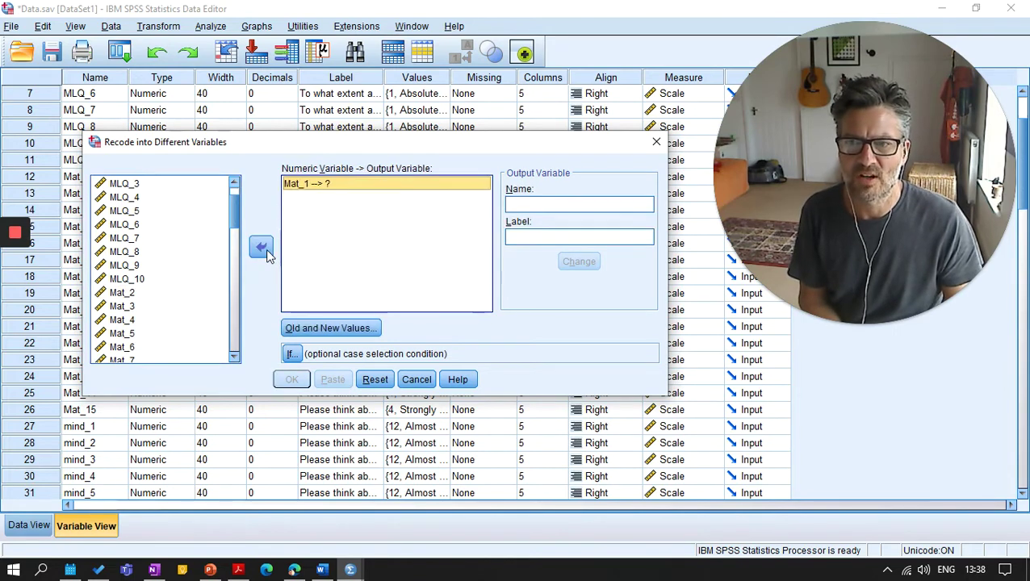
click(541, 205)
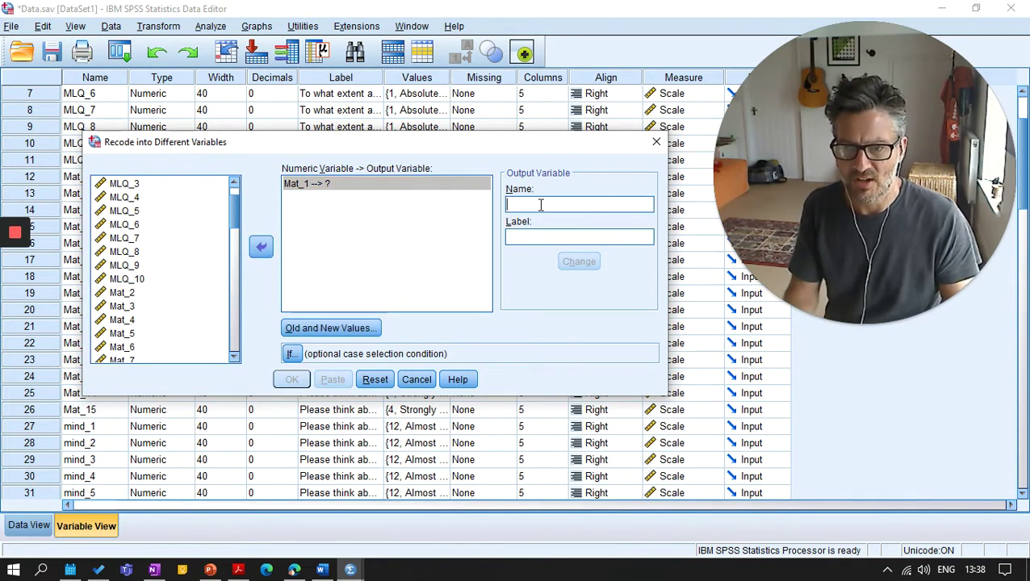
text(Mat_1n)
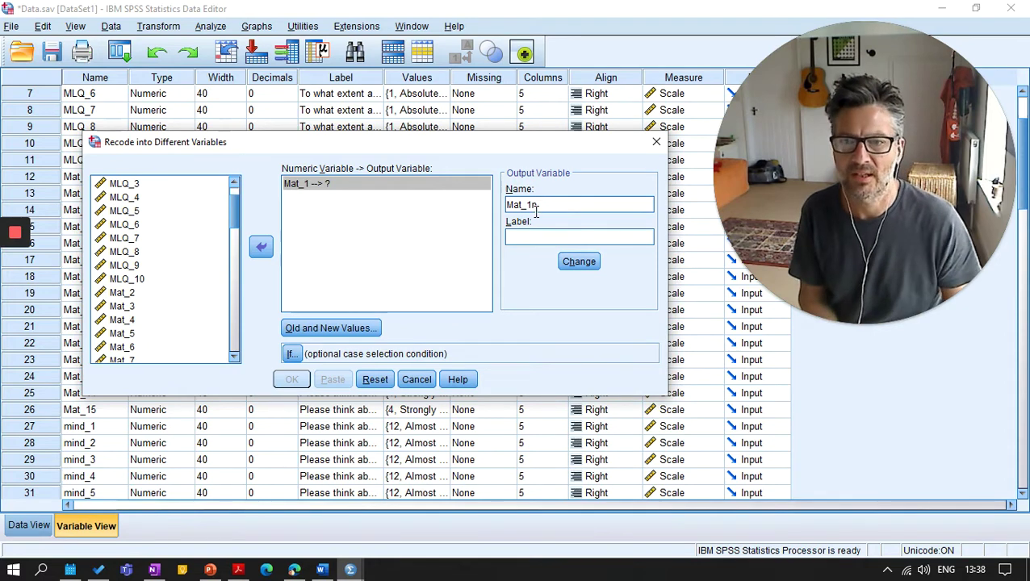
In Old and New Values, add recoding rules 4→1, 5→2 and 6→3
click(354, 329)
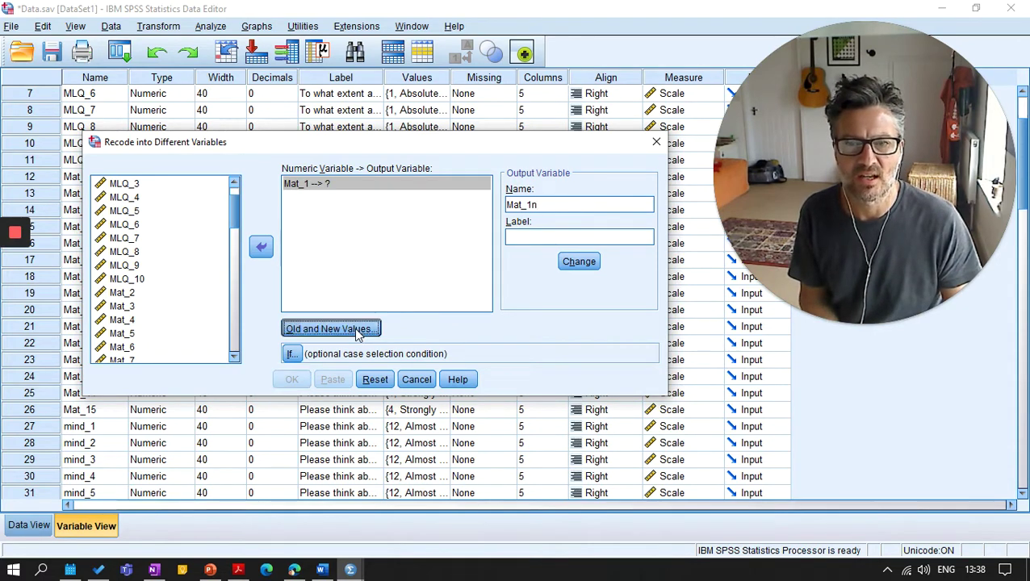
click(225, 180)
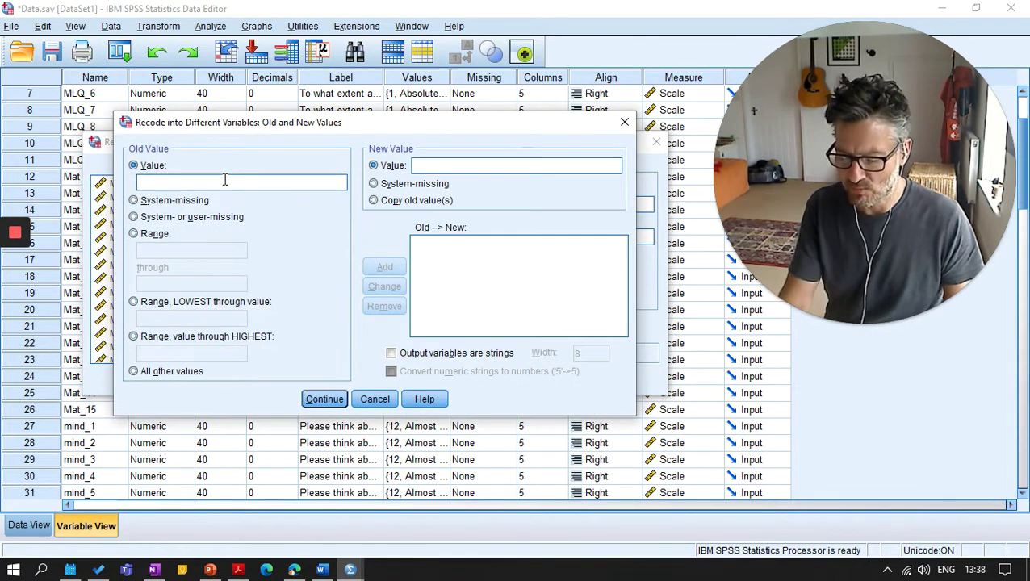
text(4)
click(428, 161)
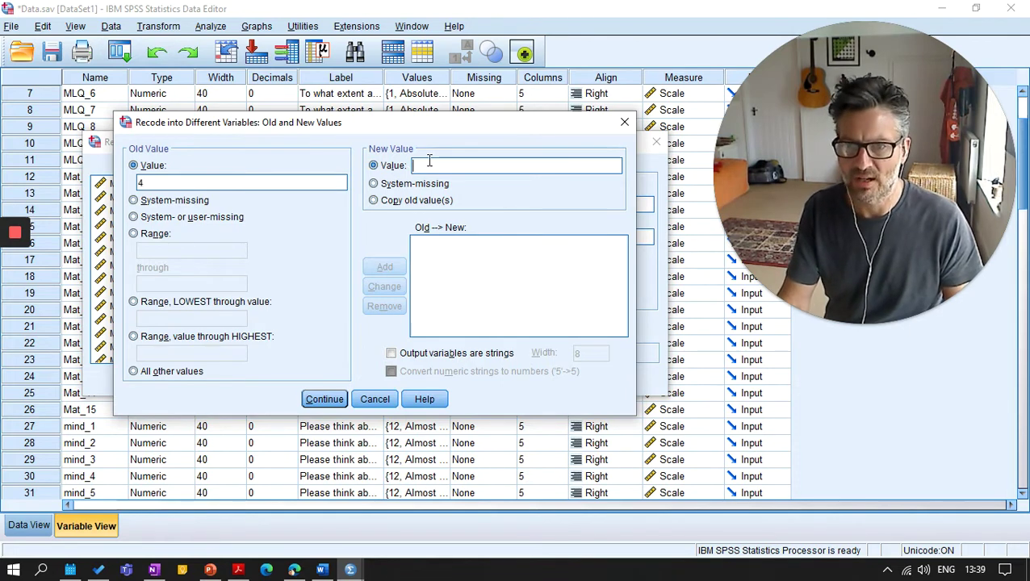
text(1)
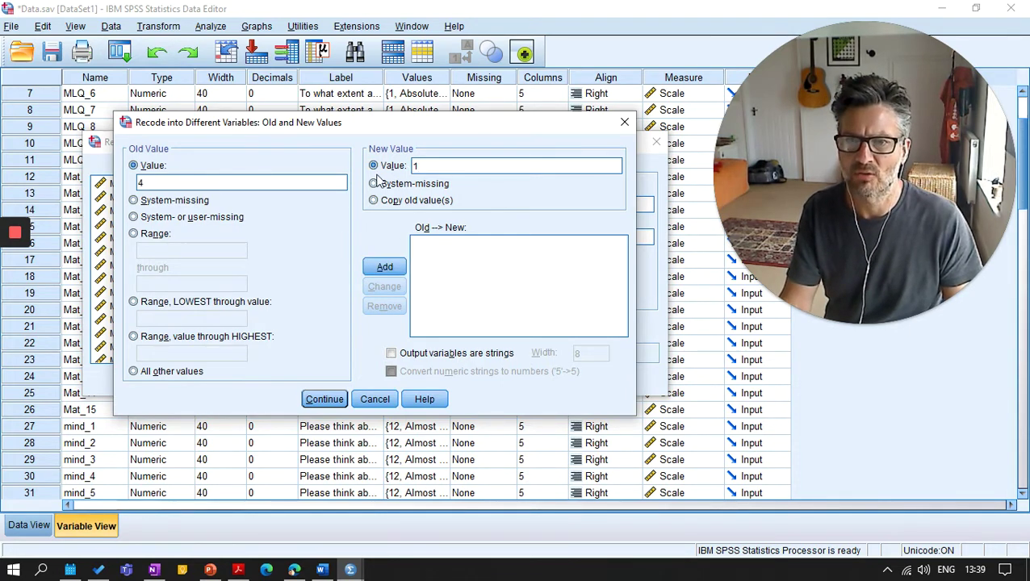
click(383, 267)
click(200, 180)
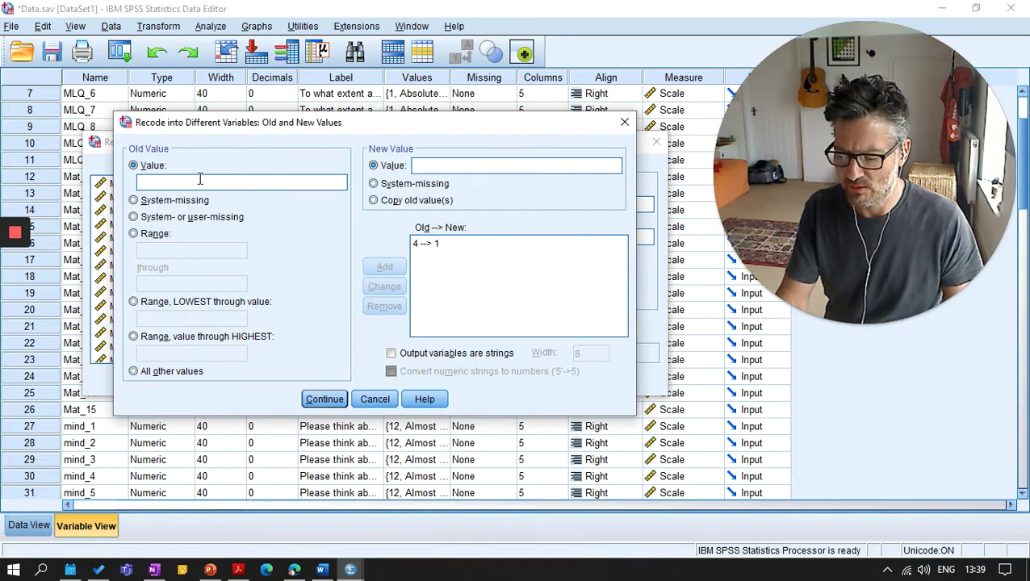
click(434, 165)
text(2)
click(367, 268)
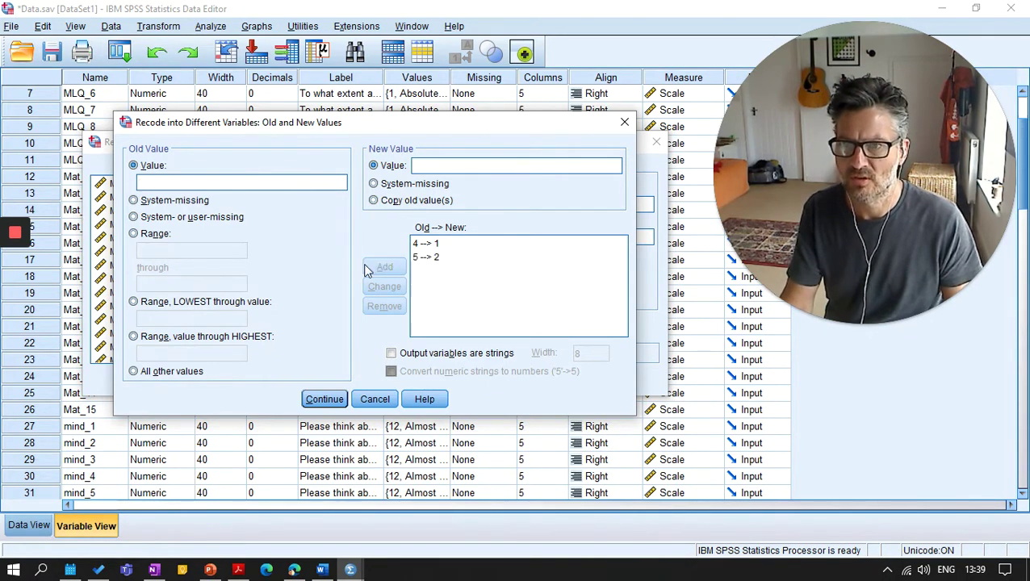
text(6)
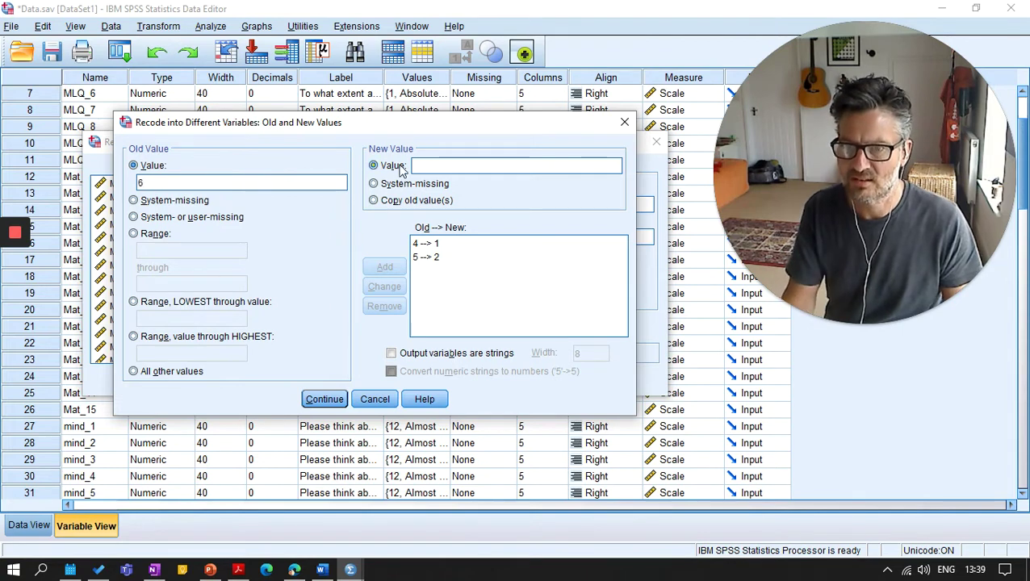
click(426, 165)
text(3)
click(384, 267)
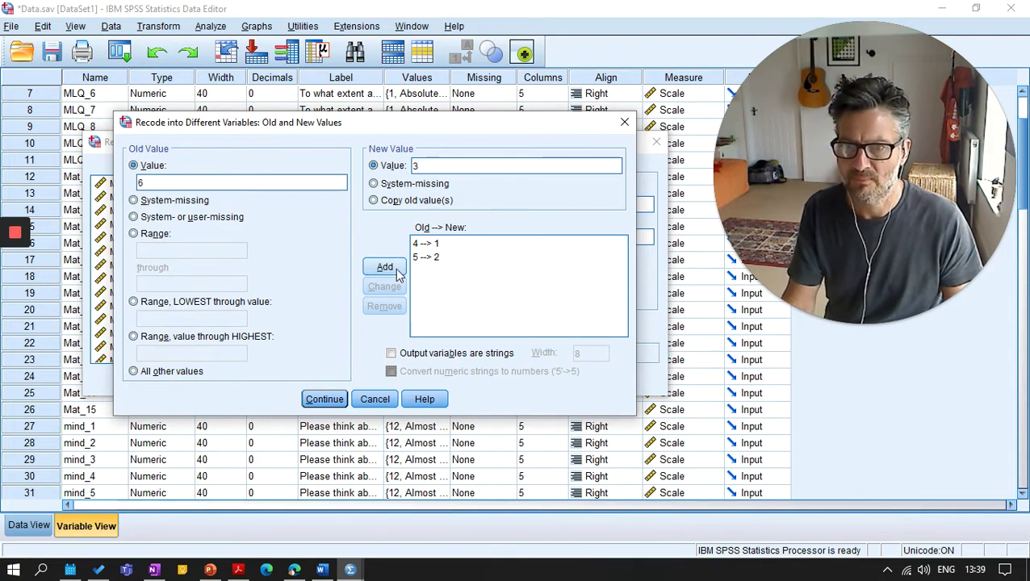
Add rules 7→4, 8→5 and system-missing→system-missing, then confirm the rules
click(273, 181)
text(7)
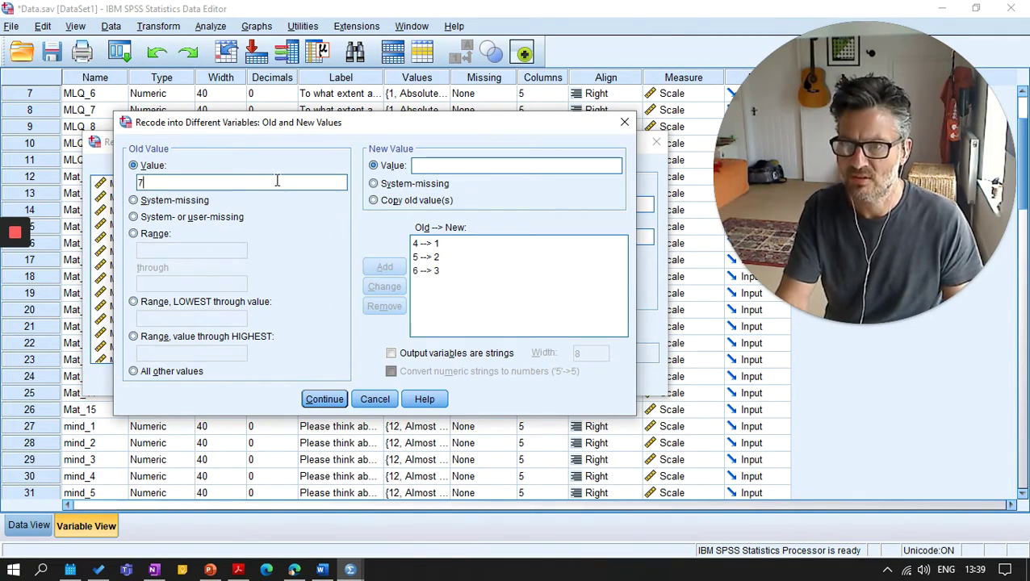
click(423, 167)
text(4)
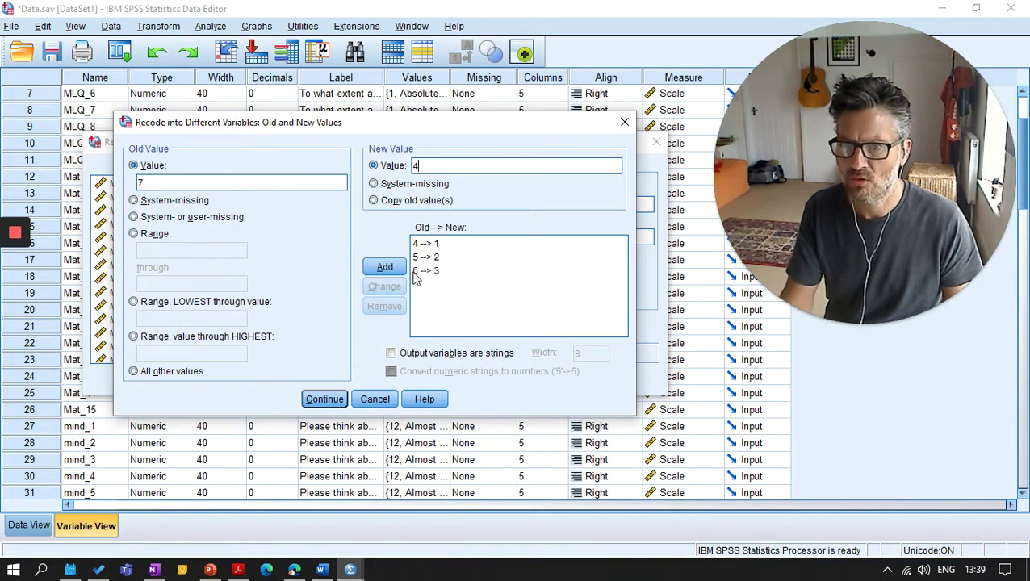
click(385, 267)
click(265, 183)
text(8)
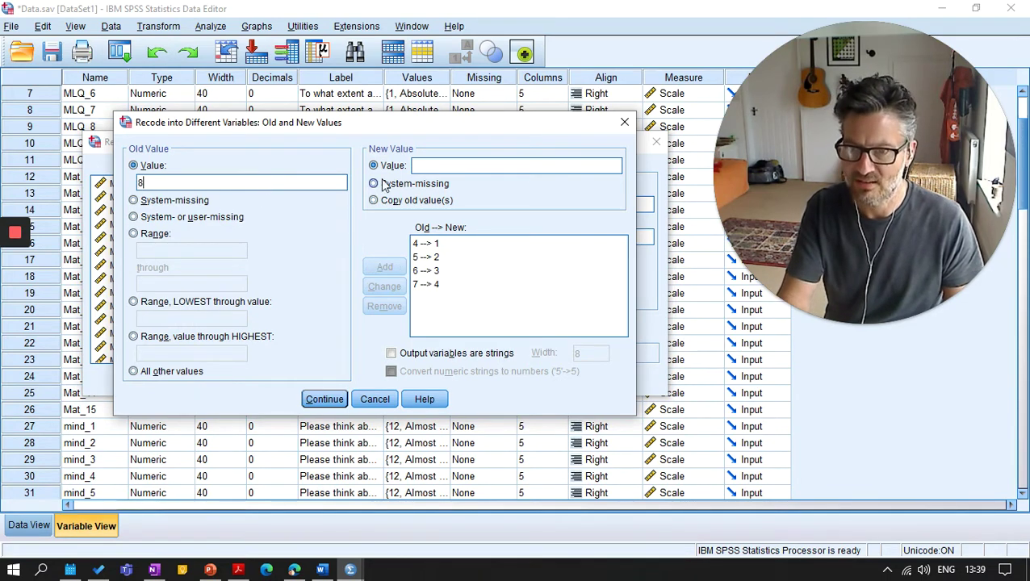
click(453, 165)
text(5)
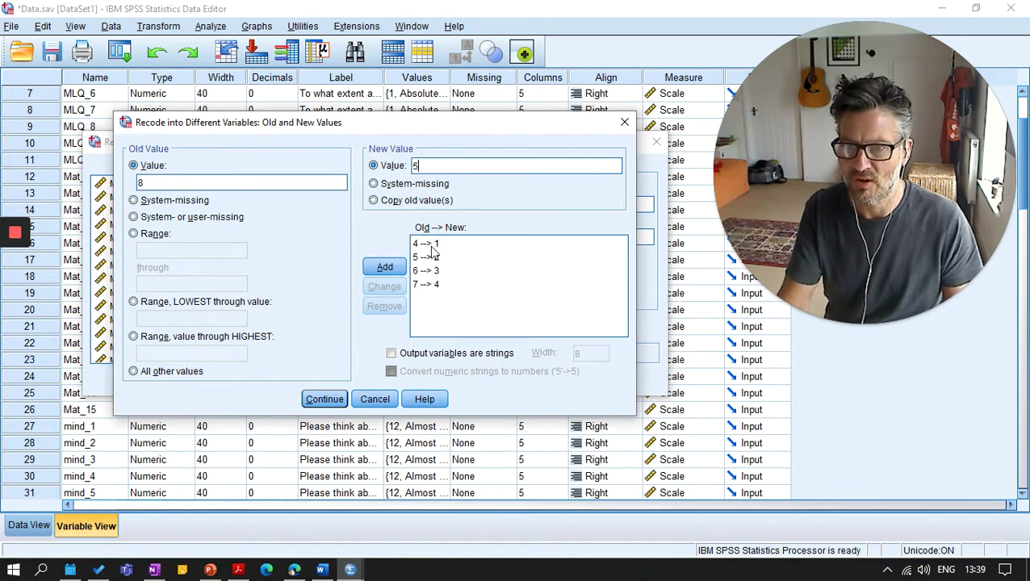
click(384, 267)
click(195, 201)
click(374, 184)
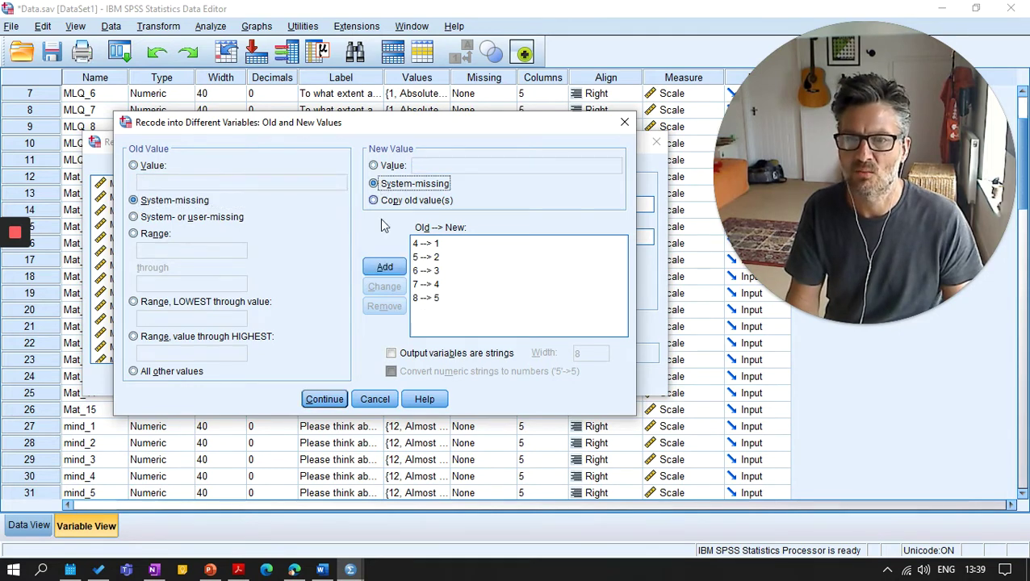
click(384, 269)
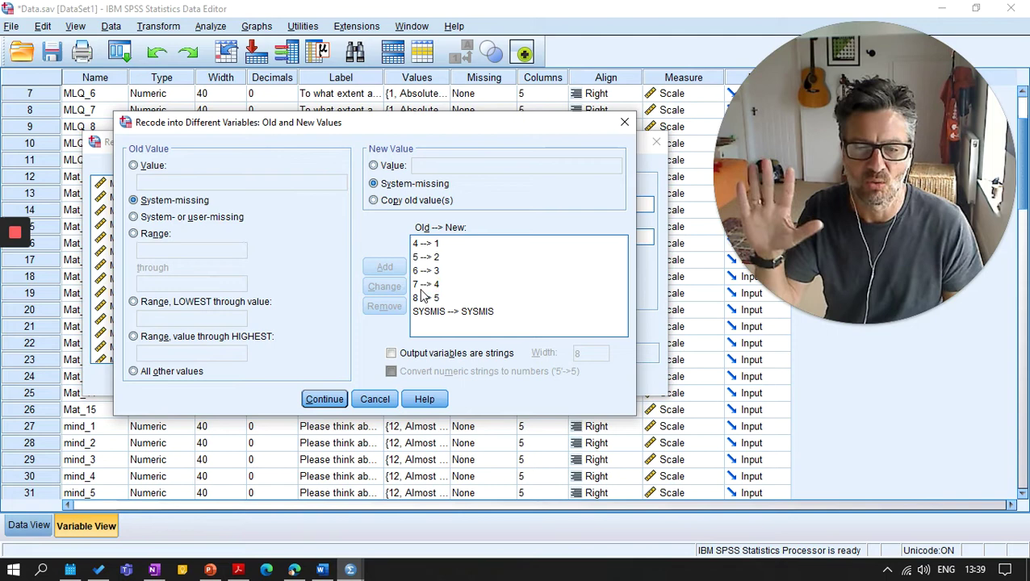
click(324, 399)
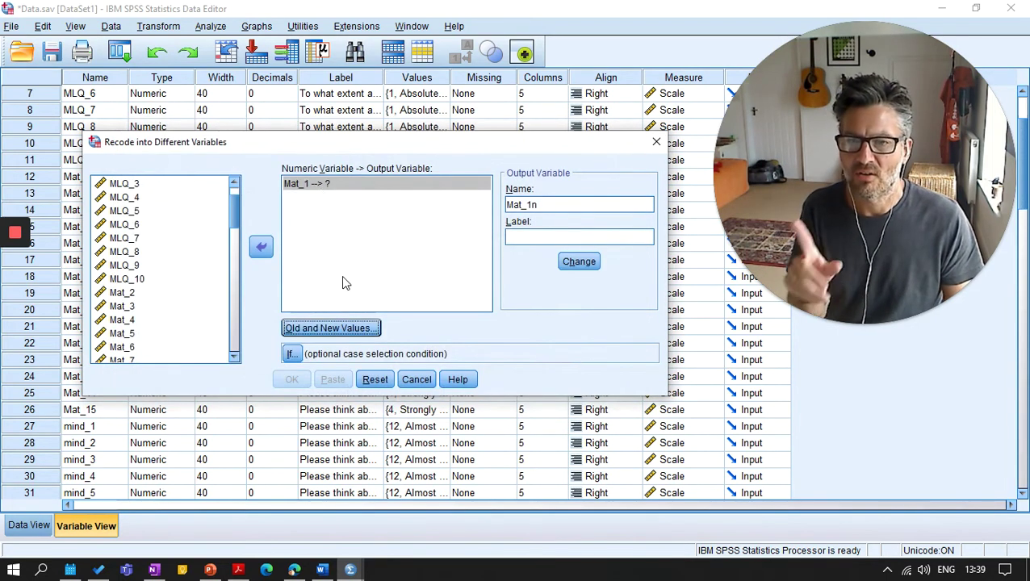
Apply Mat_1n as Mat_1's output variable and recheck the recoding rules unchanged
click(578, 261)
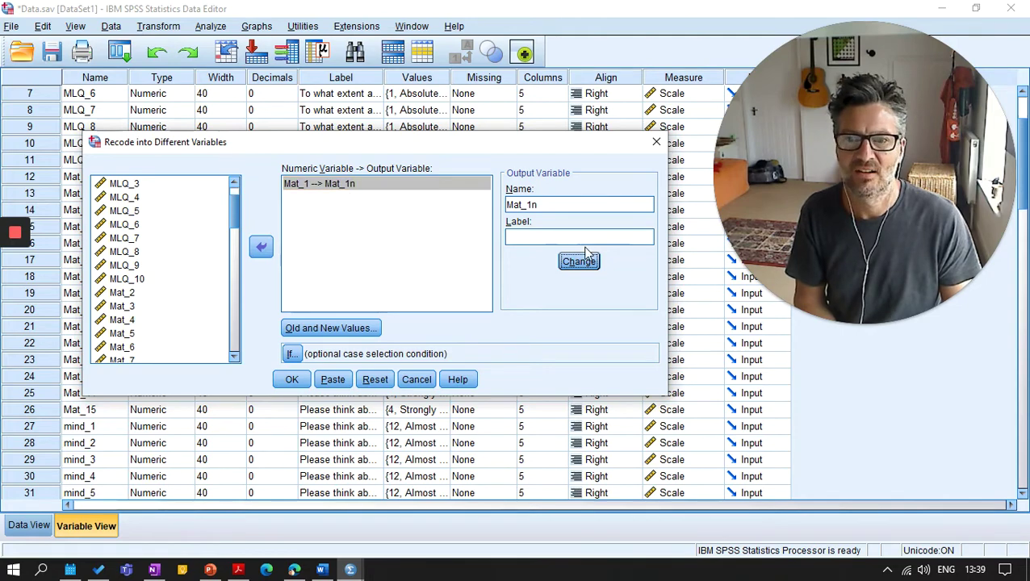
click(352, 328)
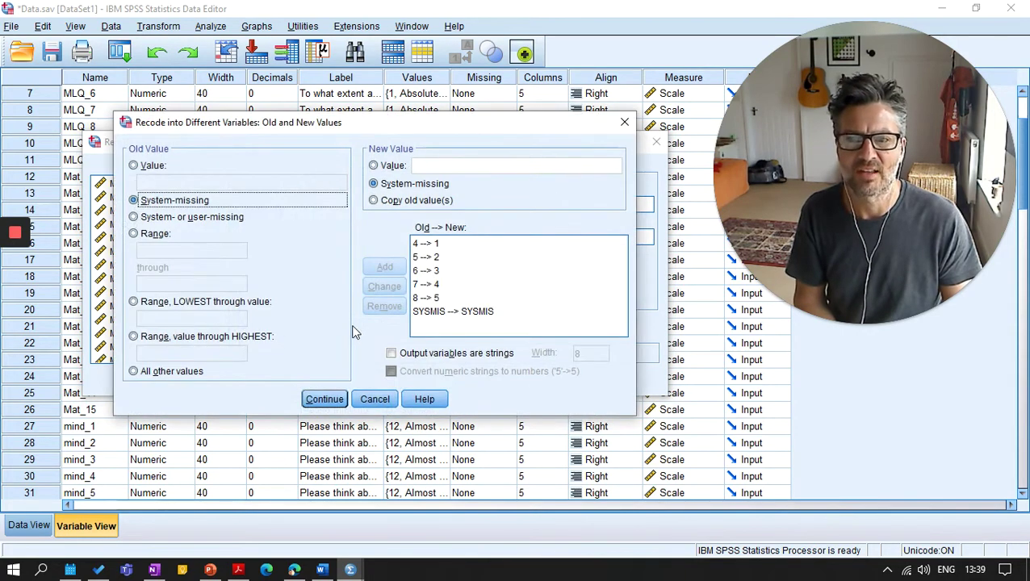
click(370, 398)
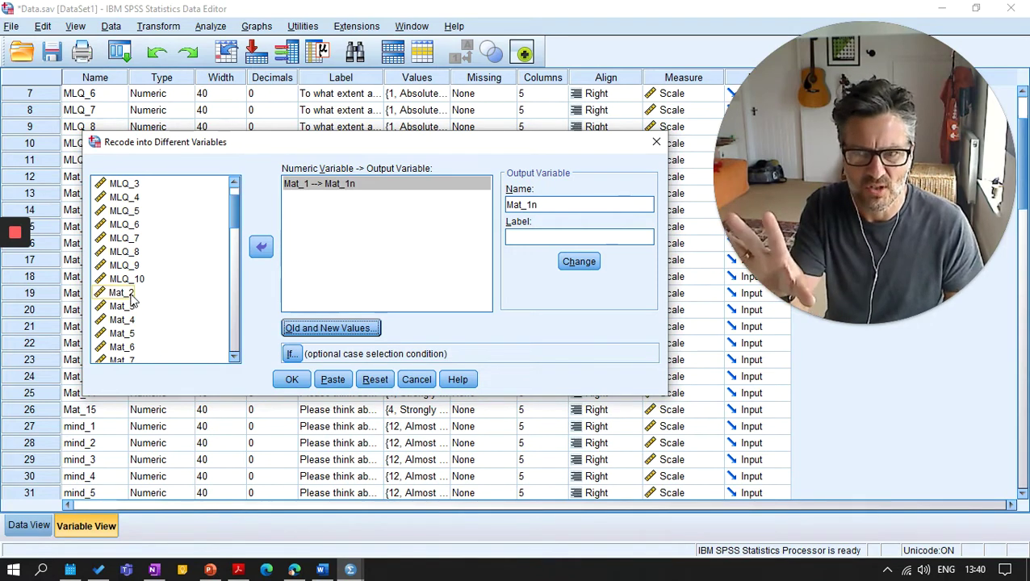
Add Mat_2 to the recode list, then take it back out
click(130, 293)
click(260, 243)
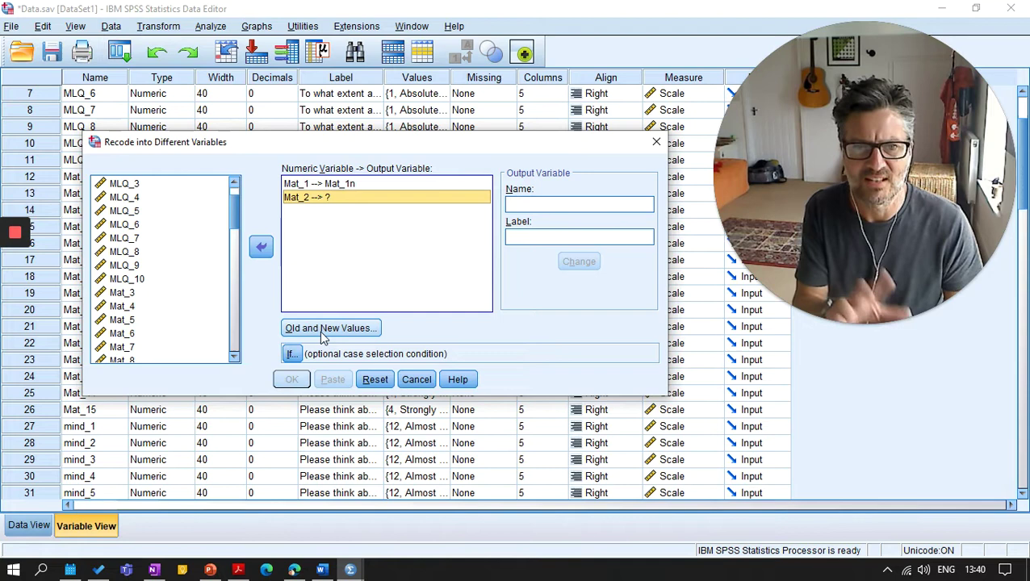
click(262, 247)
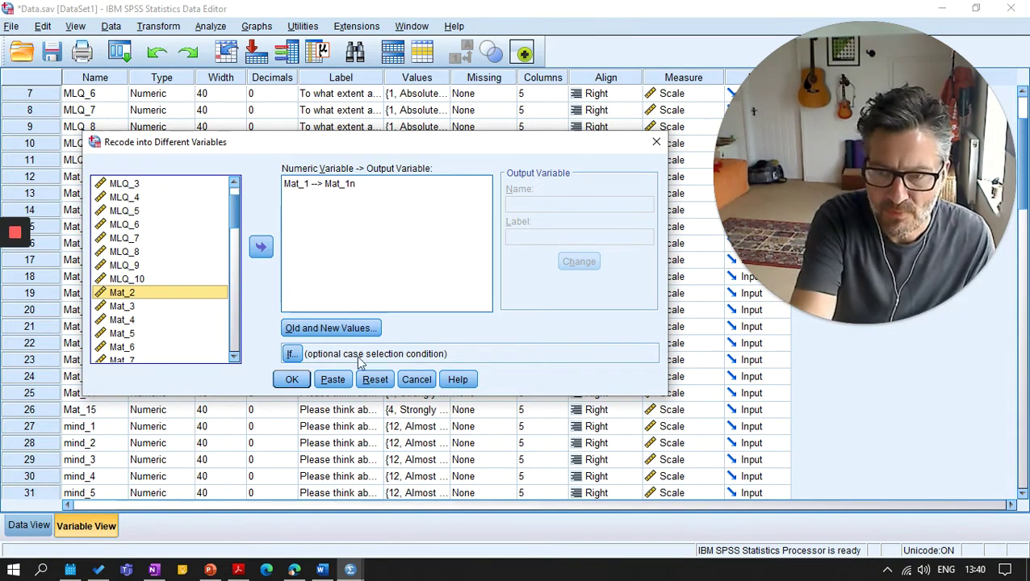
click(333, 381)
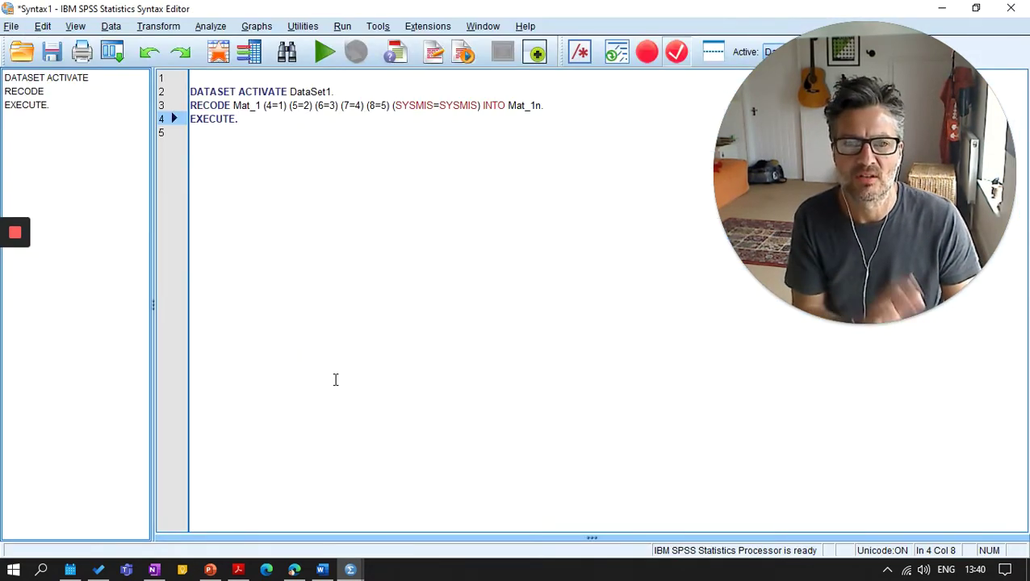
click(357, 93)
key(Return)
key(Return)
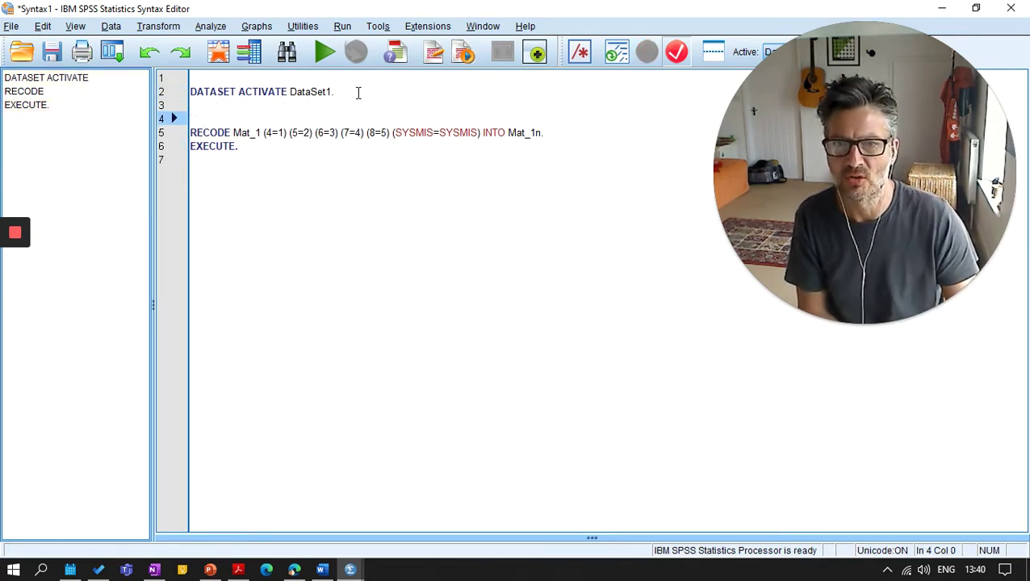
click(216, 134)
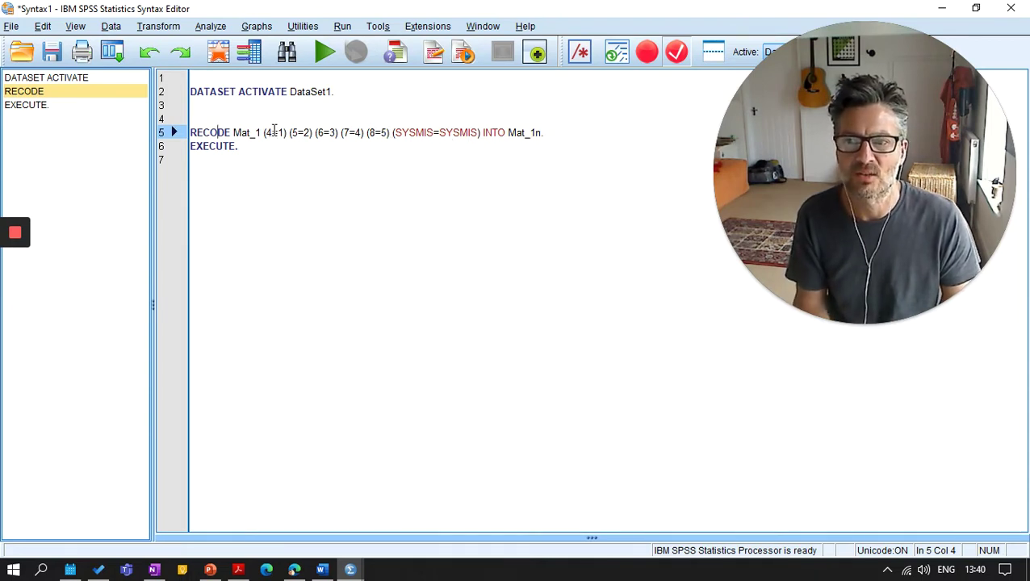
Append Mat_2 through Mat_15 after Mat_1 on the RECODE line and select that list
click(265, 132)
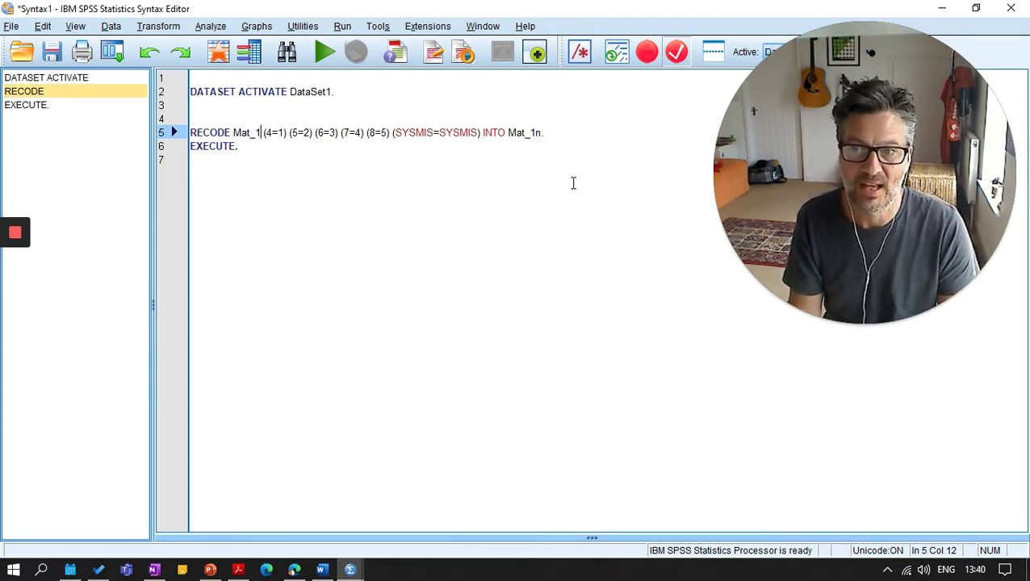
key(shift+Left)
key(shift+Left)
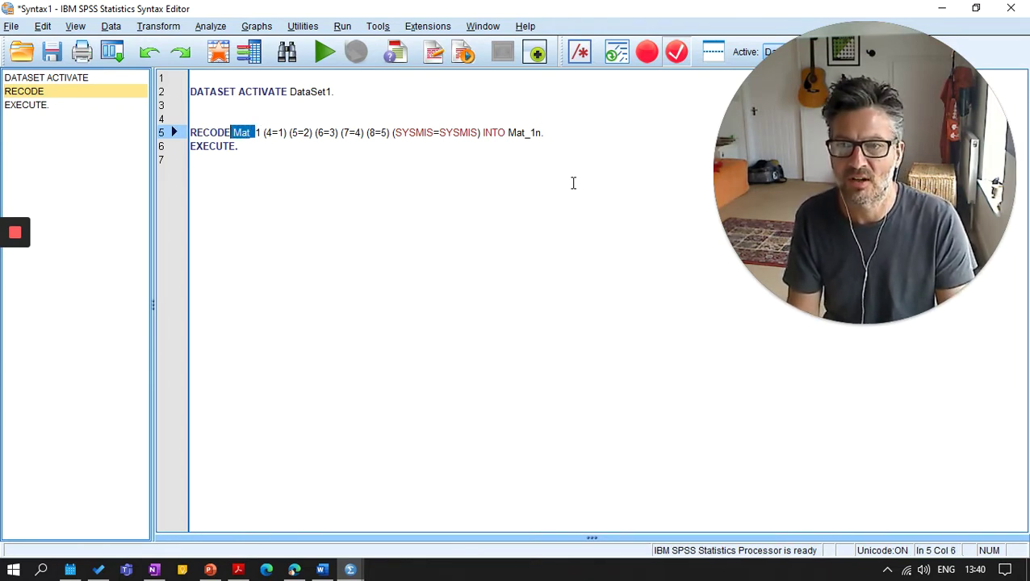
key(Right)
key(Right)
key(Right)
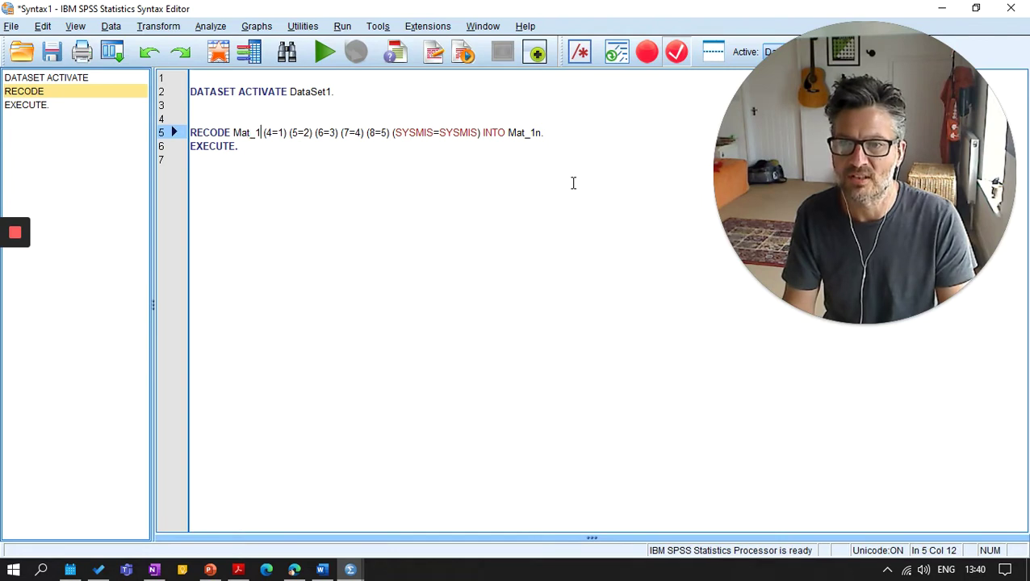
text(Mat_2 Mat_)
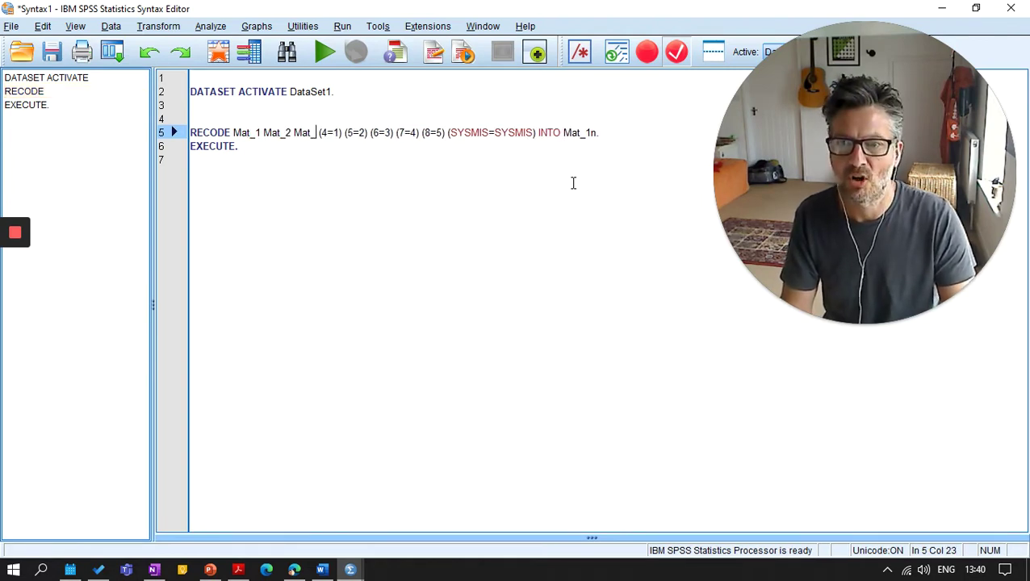
text(3)
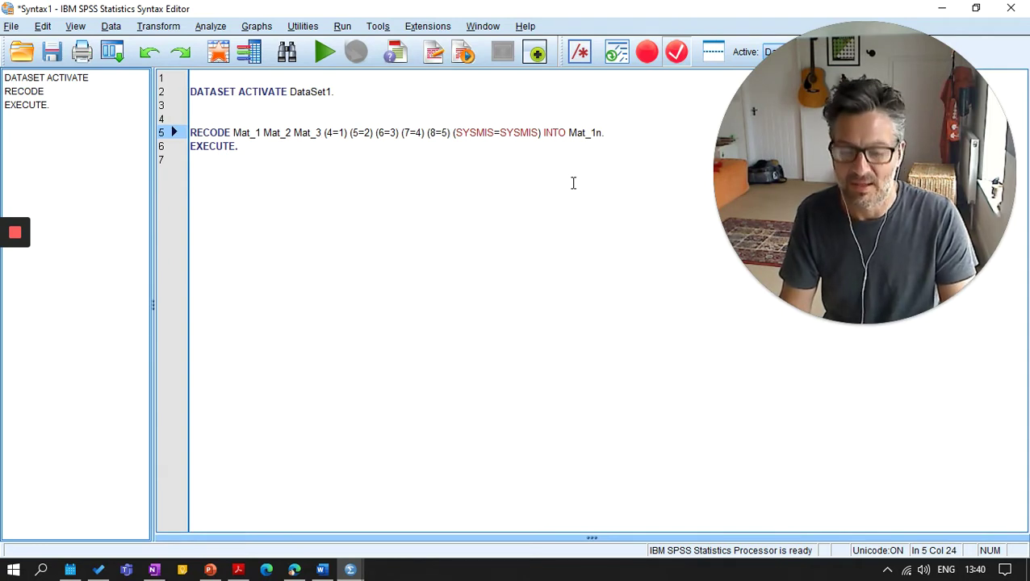
text( Mat_4 Mat_5 Mat_6)
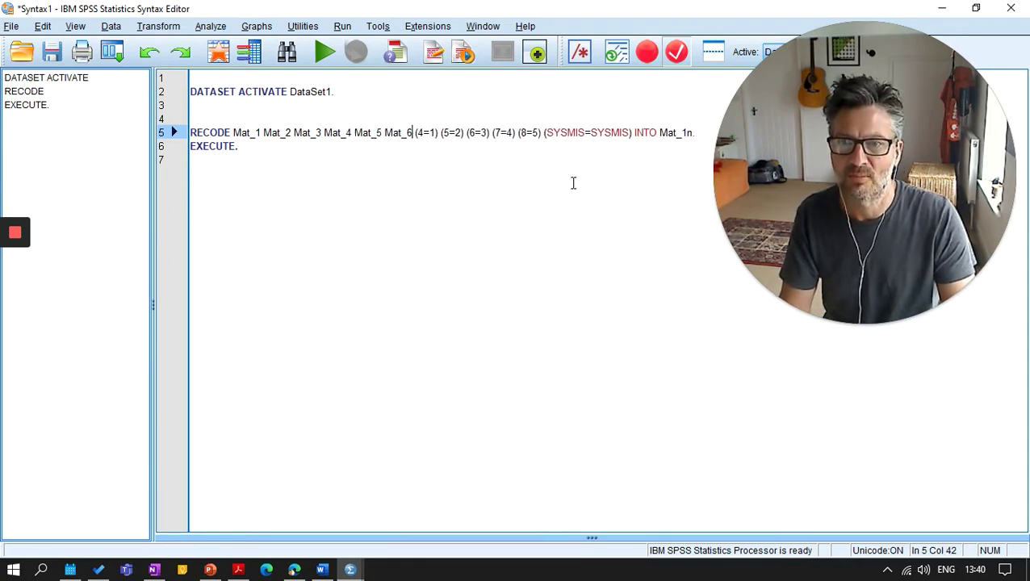
text( Mat_7 Mat_8 Mat_9 Mat_1 )
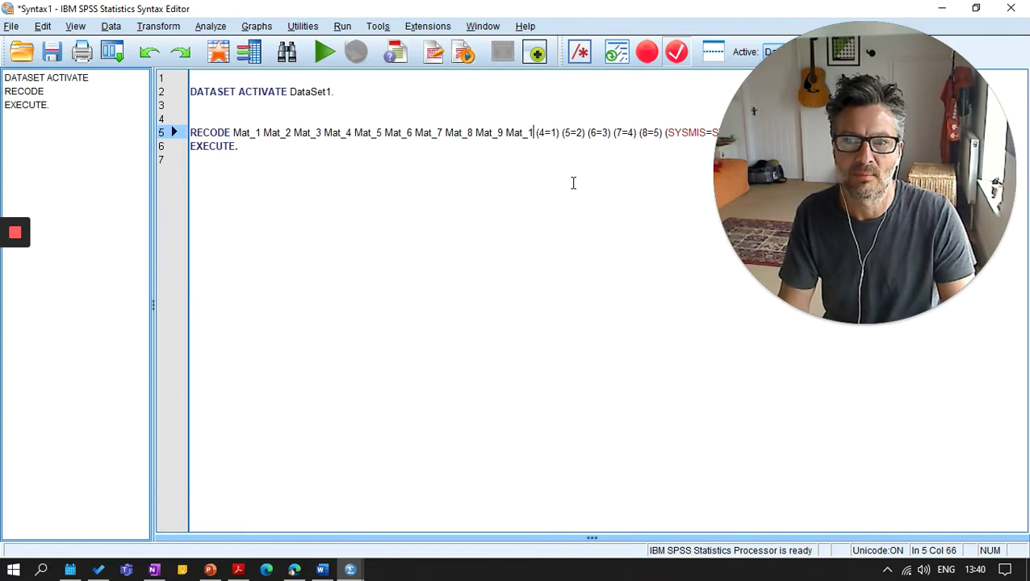
text(0 Mat_11 Mat_12)
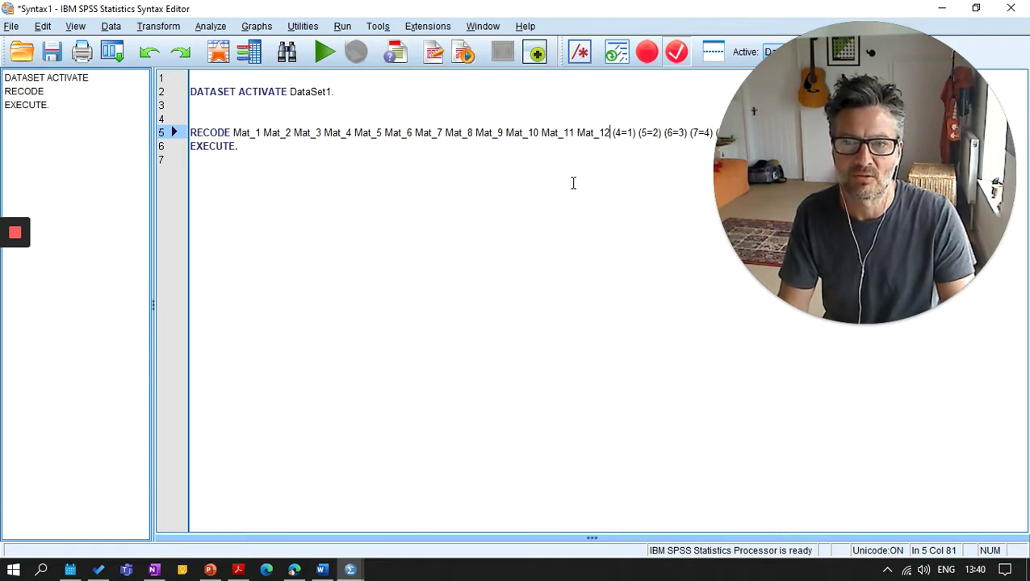
text( Mat_13 Mat_14 Mat_15)
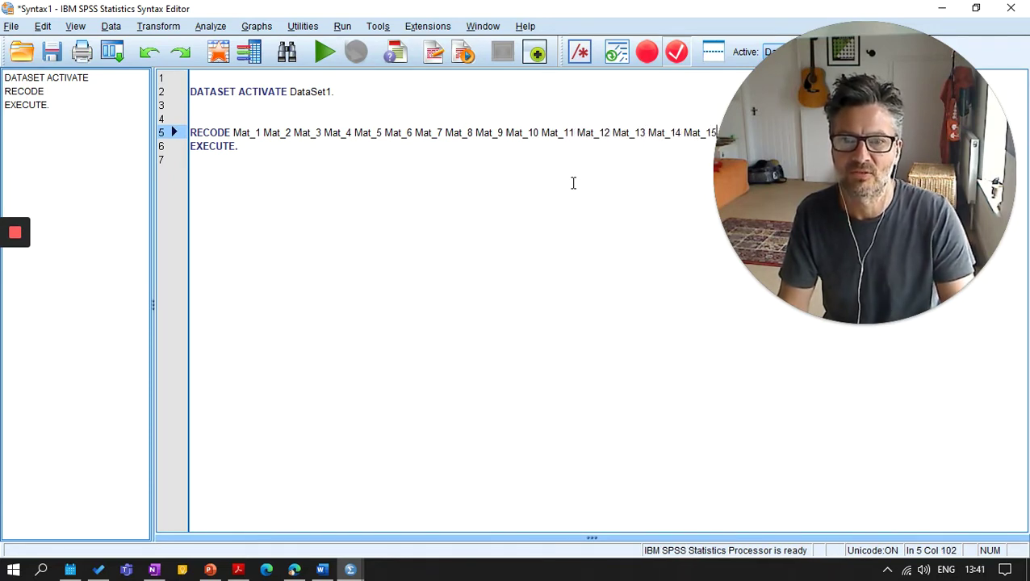
drag(870, 281, 153, 489)
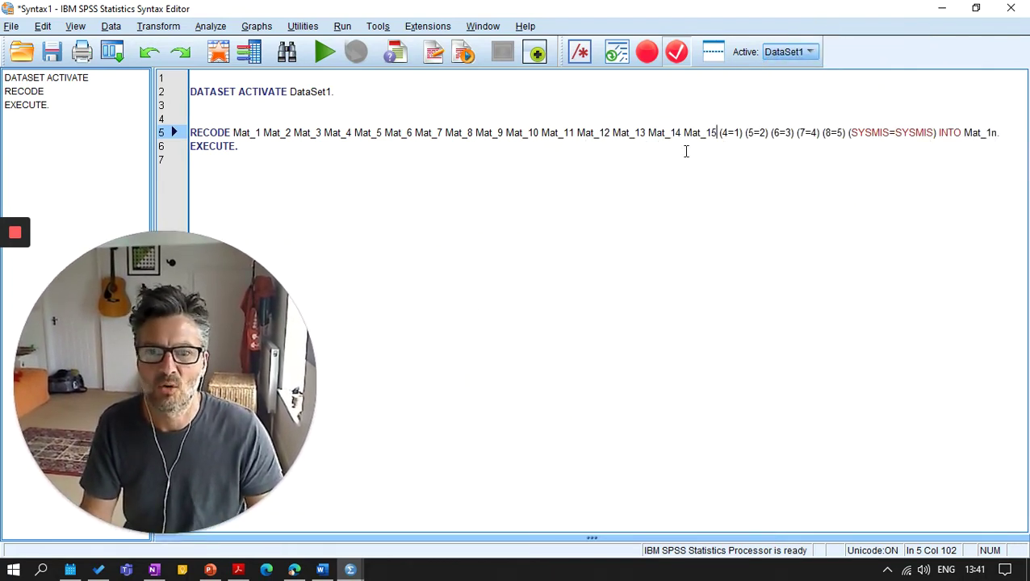
drag(717, 134, 269, 136)
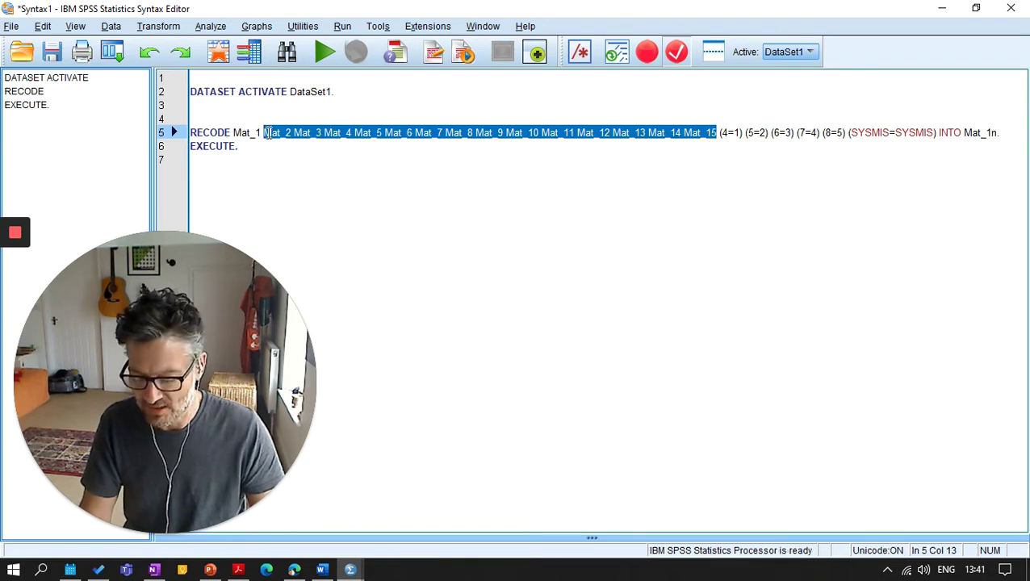
Paste the Mat_2–Mat_15 list after INTO Mat_1n on its own line
click(998, 132)
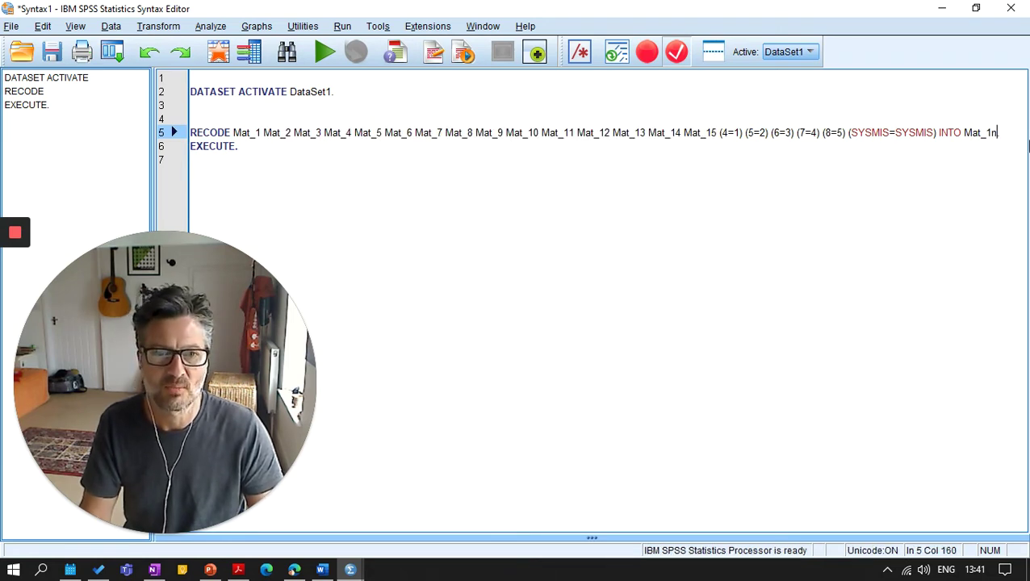
text(Mat_2 Mat_3 Mat_4 Mat_5 Mat_6 Mat_7 Mat_8 Mat_9 Mat_10 Mat_11 Mat_12 Mat_13 Mat_14 Mat_15)
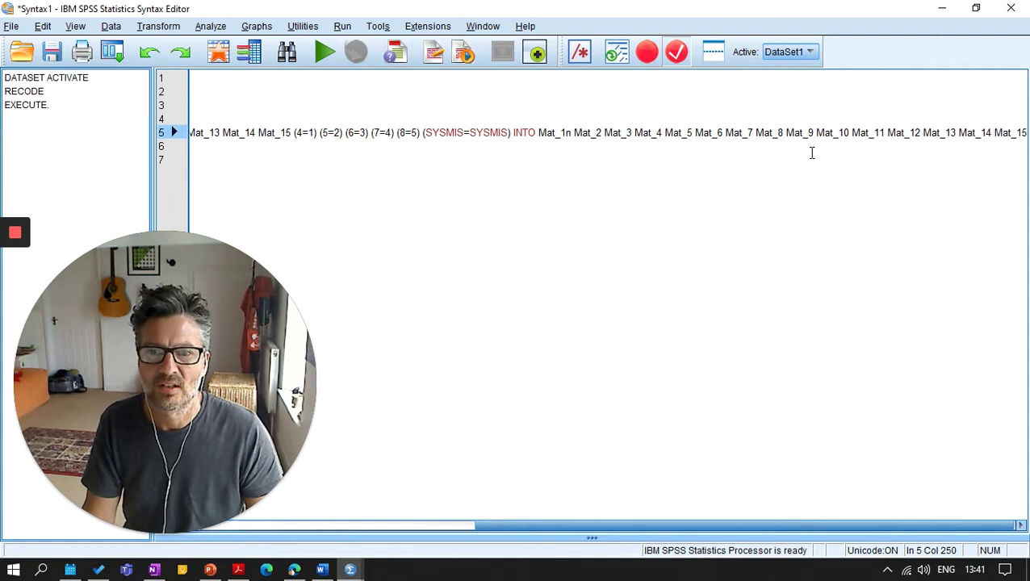
click(572, 132)
key(Return)
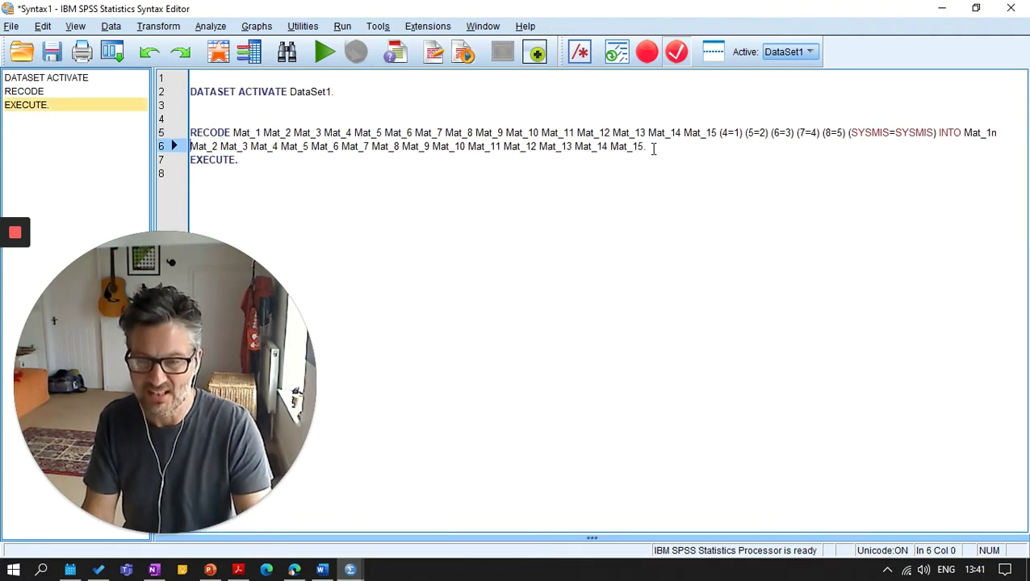
Rename the pasted targets Mat_2 through Mat_9 to Mat_2n through Mat_9n
click(217, 146)
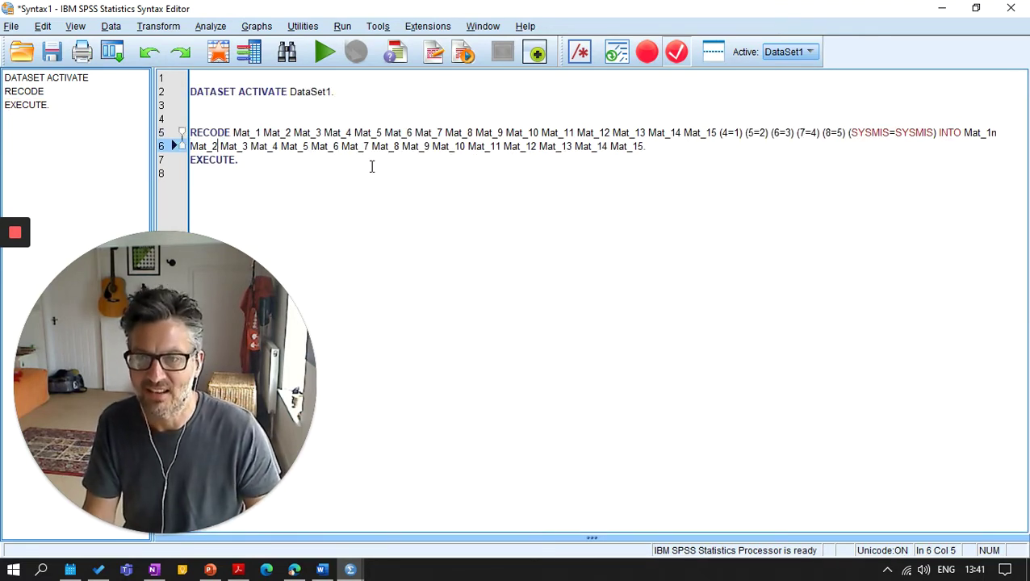
text(n)
key(Right)
key(Right)
key(Right)
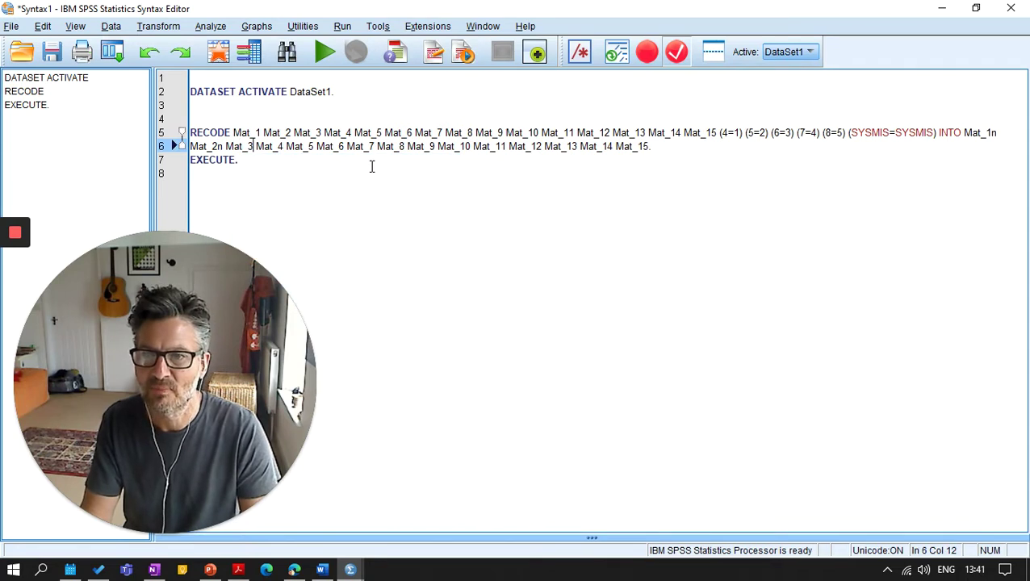
text(n)
key(Right)
key(Right)
key(Right)
key(Right)
key(Right)
key(Right)
text(n)
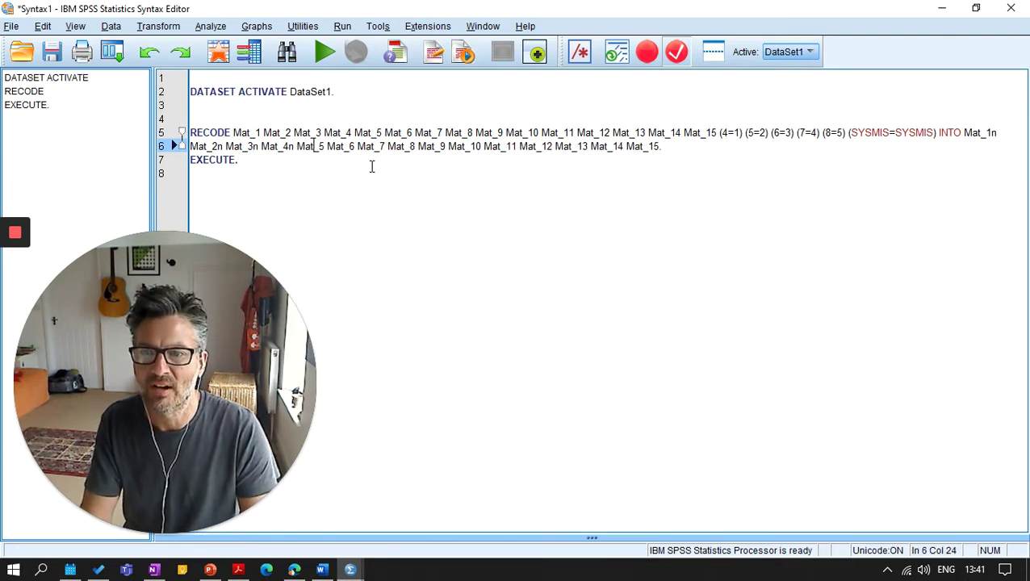
text(n)
key(Right)
key(Right)
key(Right)
key(Right)
key(Right)
key(Right)
text(n)
key(Right)
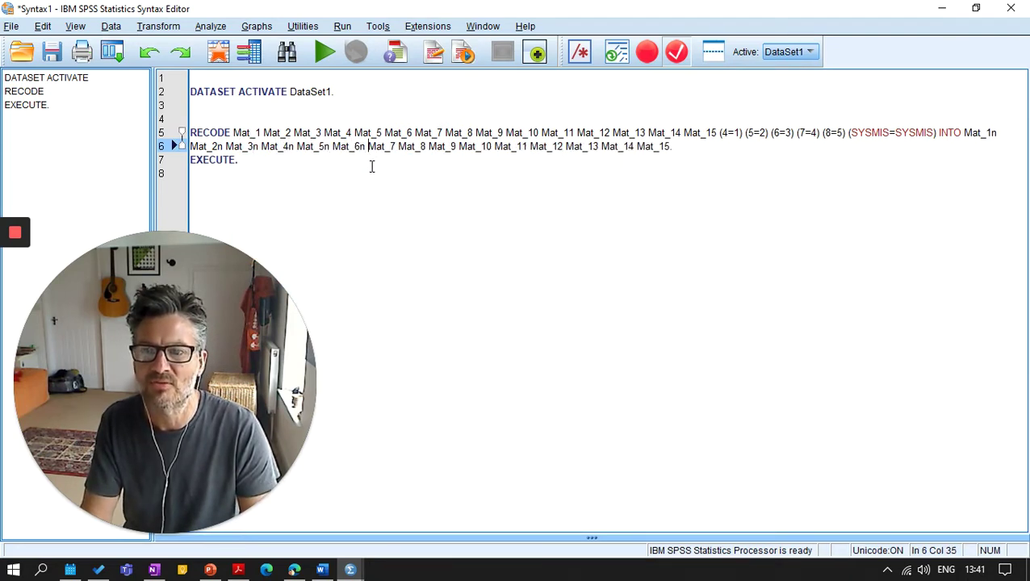
text(n)
key(Right)
key(Right)
key(Right)
key(Right)
key(Right)
key(Right)
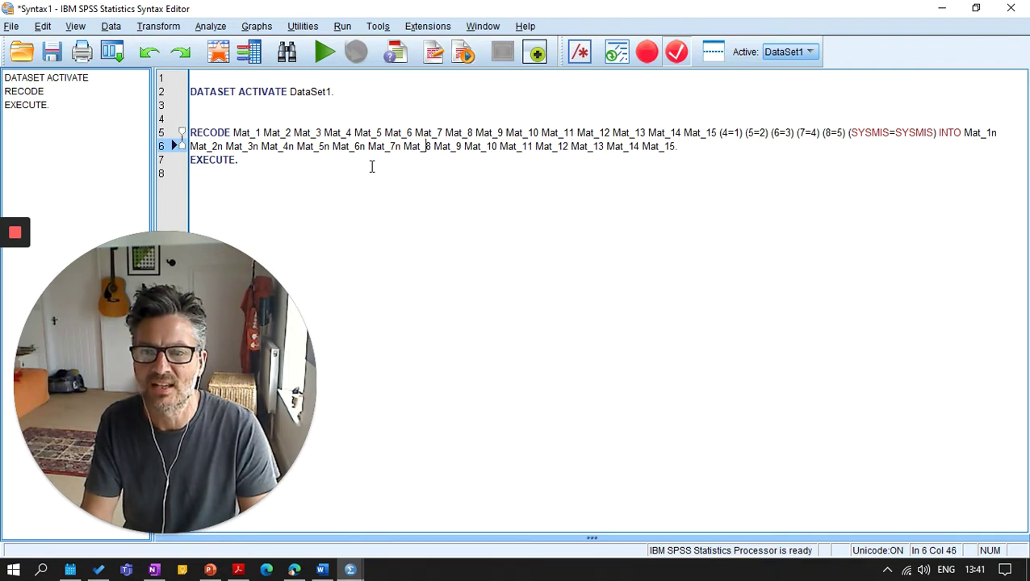
text(n)
key(Right)
text(n)
key(Right)
key(Right)
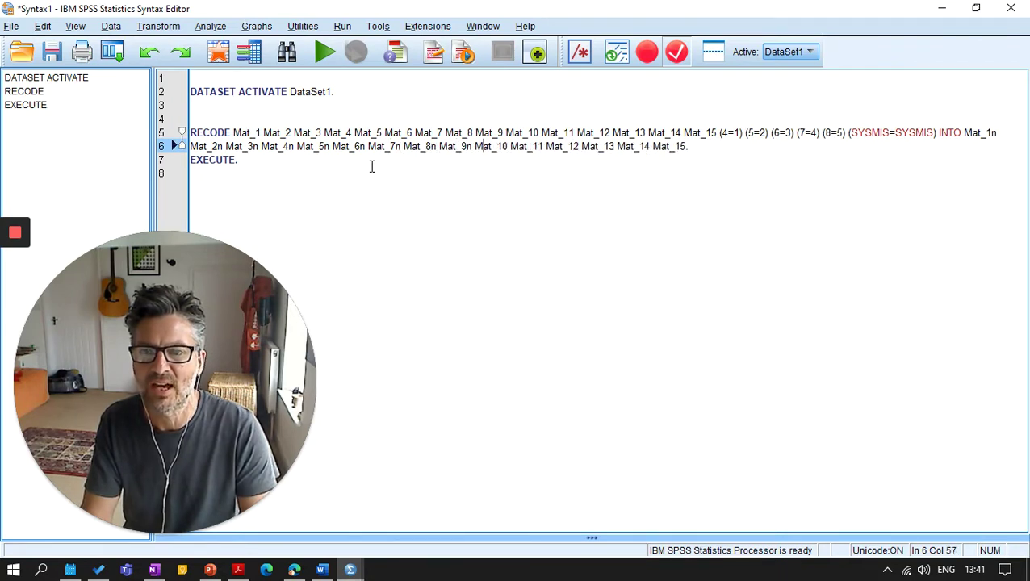
Rename targets Mat_10 to Mat_15 as Mat_10n–Mat_15n and end the command with a period
key(Right)
text(n)
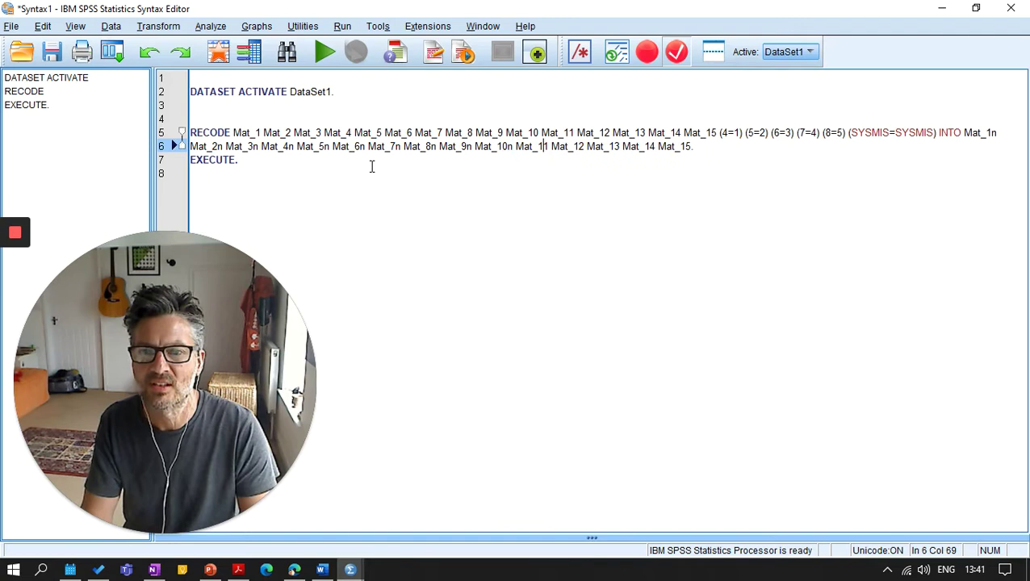
key(Right)
text(n)
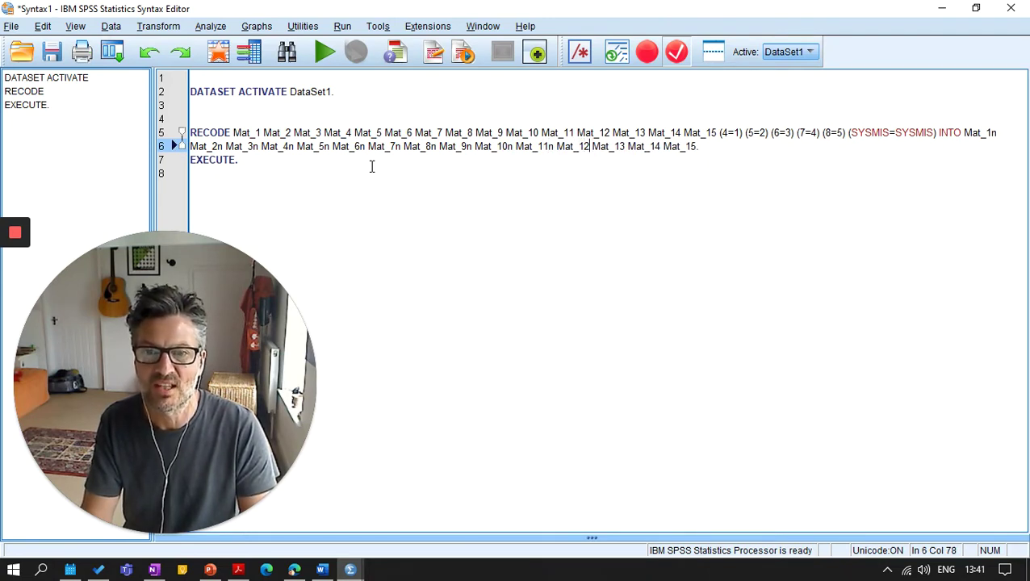
text(n)
key(Right)
key(Right)
text(n)
key(Right)
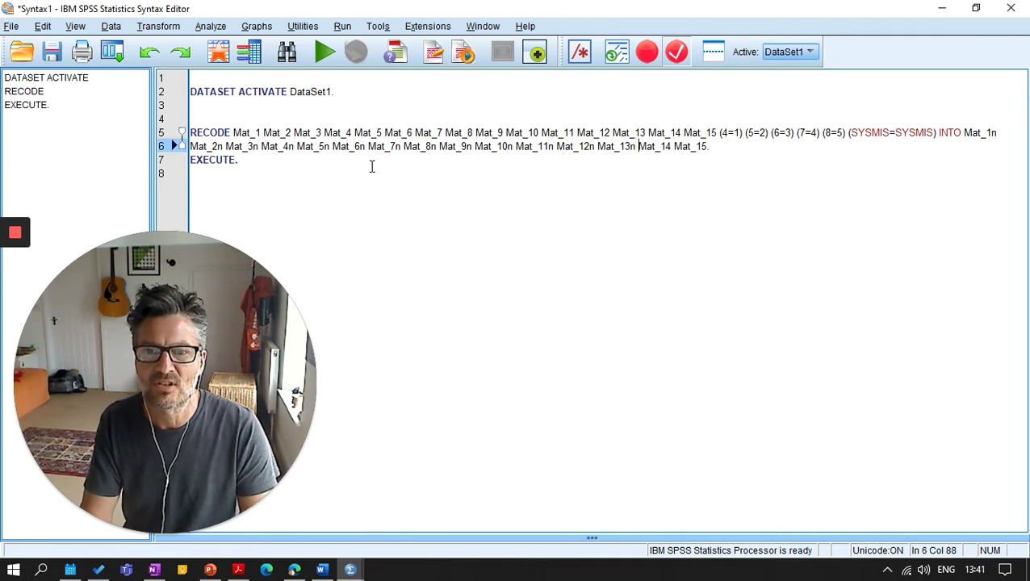
text(n)
key(Right)
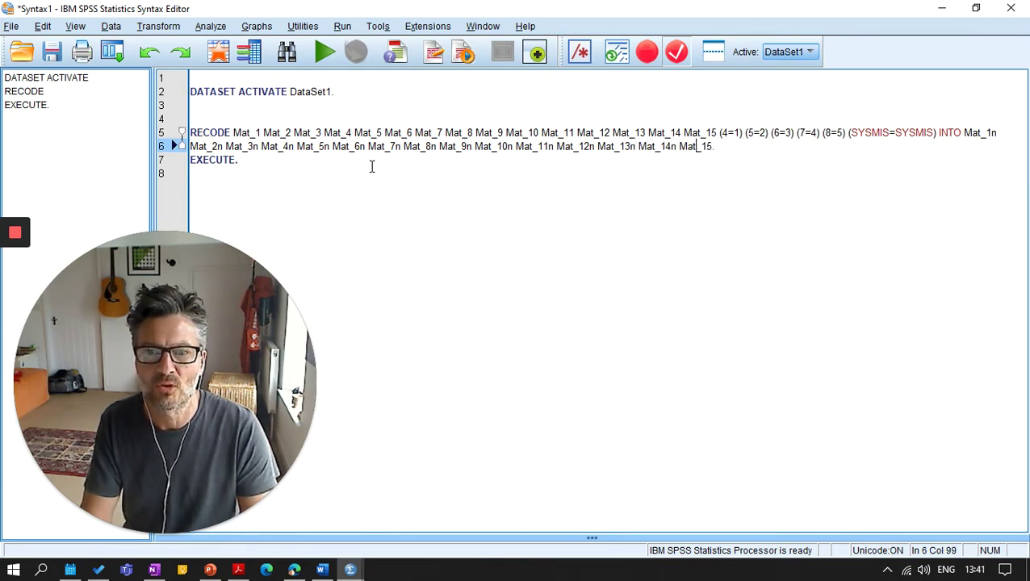
key(Right)
key(Right)
key(Right)
text(.)
key(Down)
key(Return)
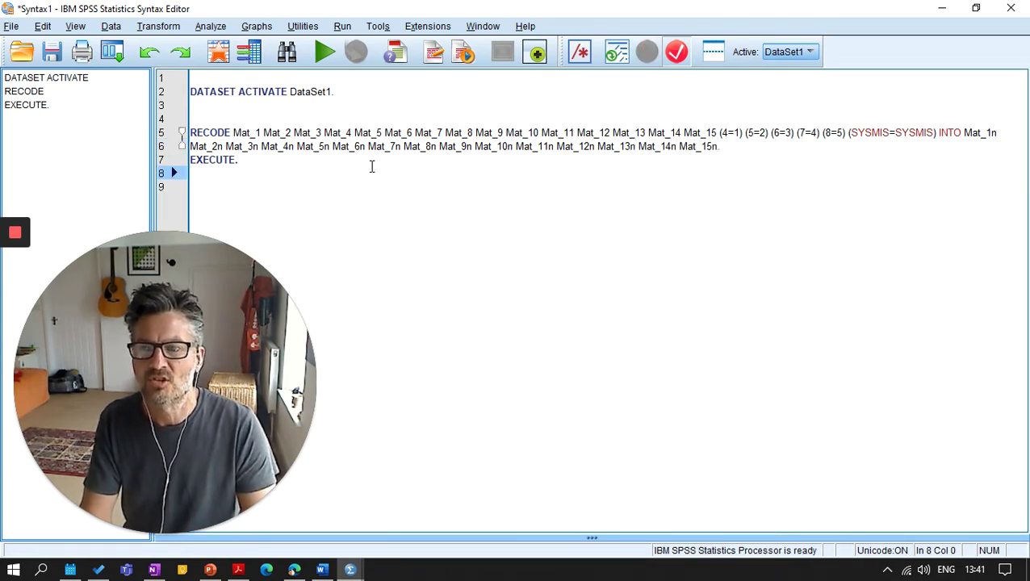
Insert '***this bit below recodes the MATERIAL VALUES QUESTIONNAIRE into the correct scale' above RECODE
key(Return)
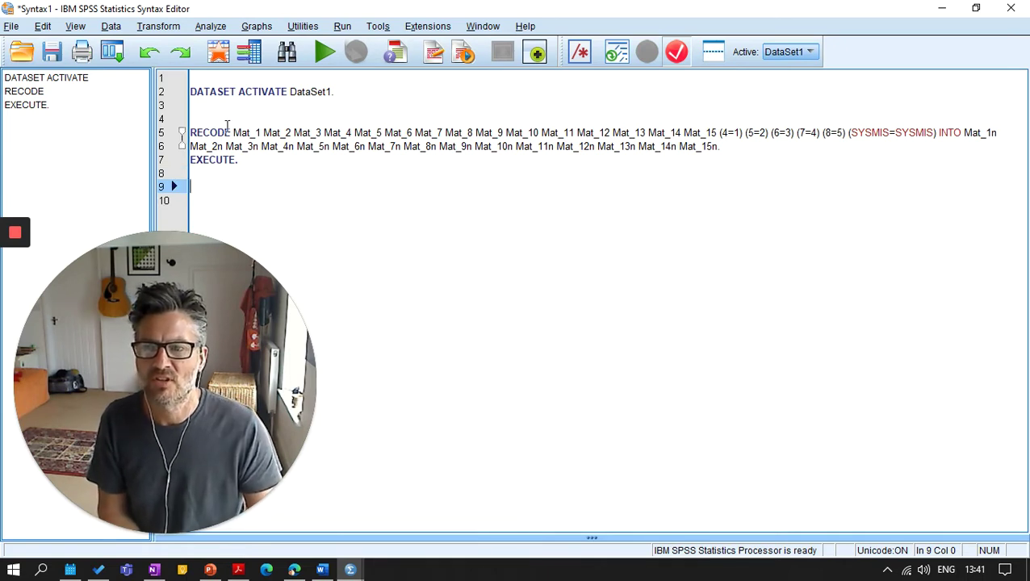
click(223, 108)
key(Return)
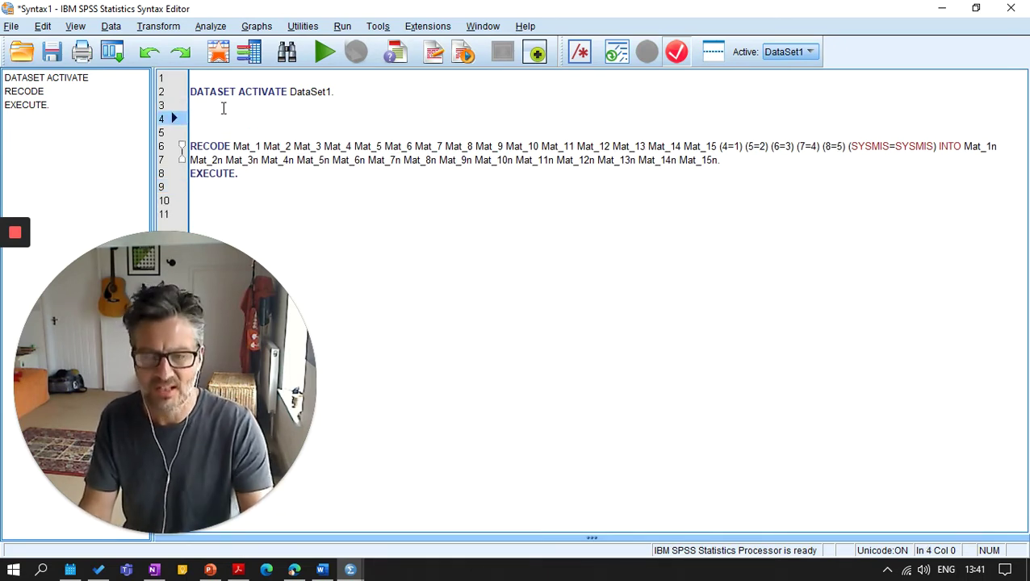
text(*)
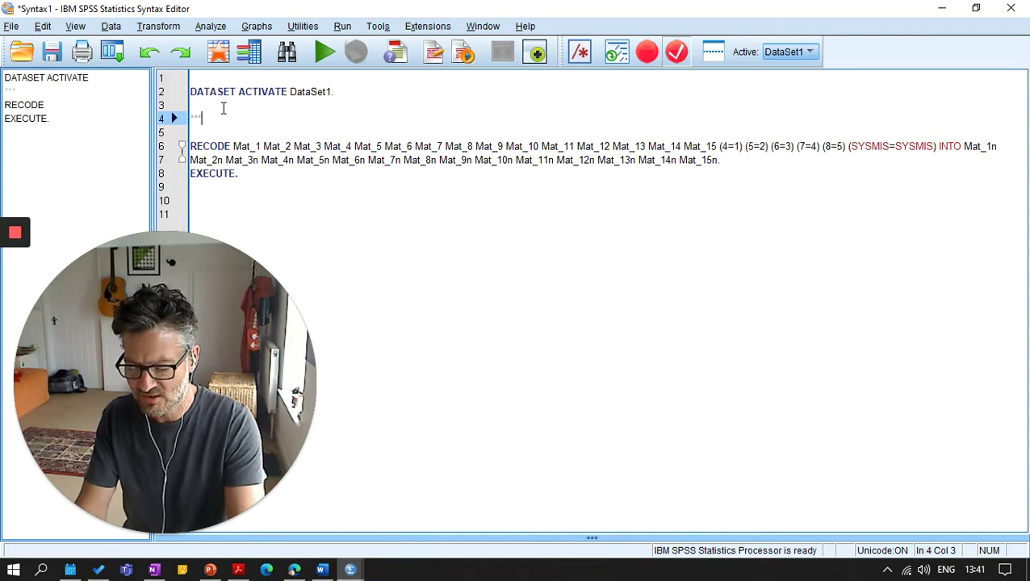
text(**this bit )
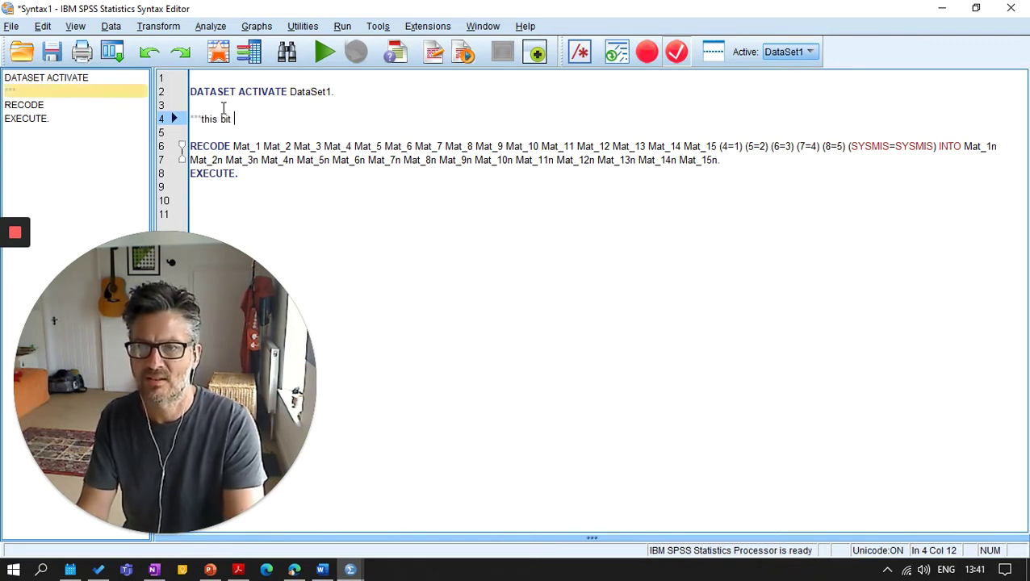
text(below recodes the MATIE)
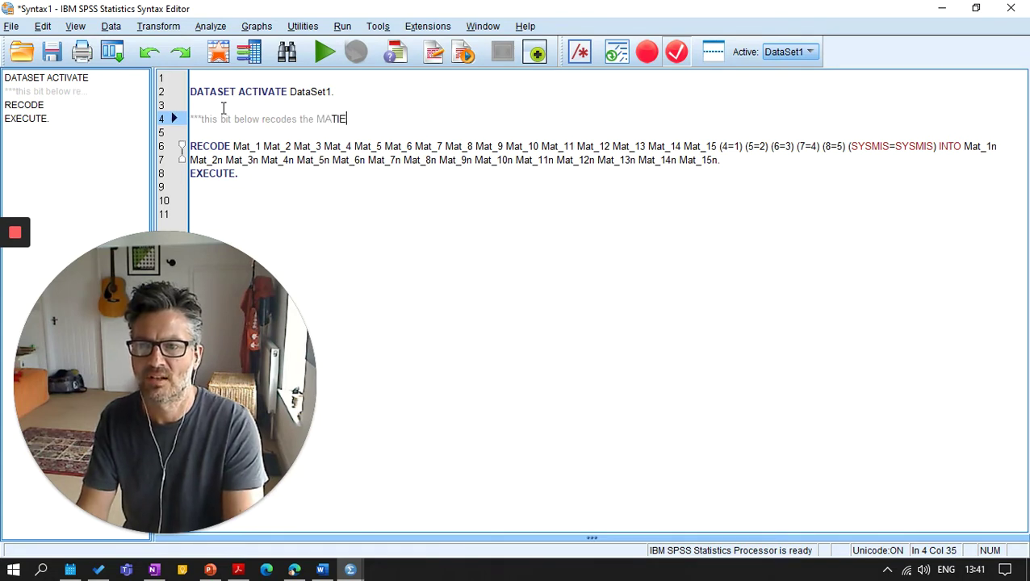
key(BackSpace)
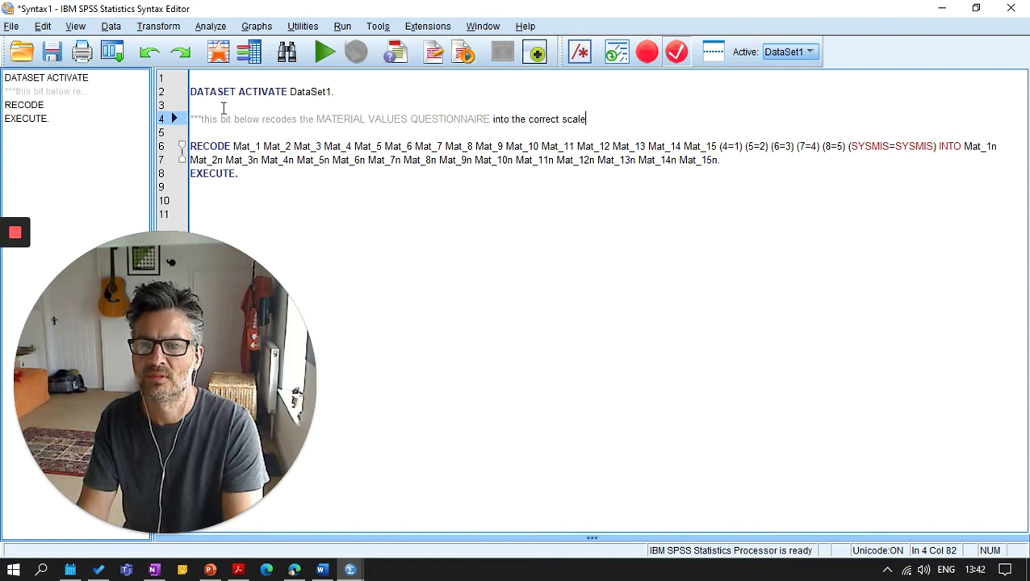
key(Down)
key(Down)
key(Down)
key(Down)
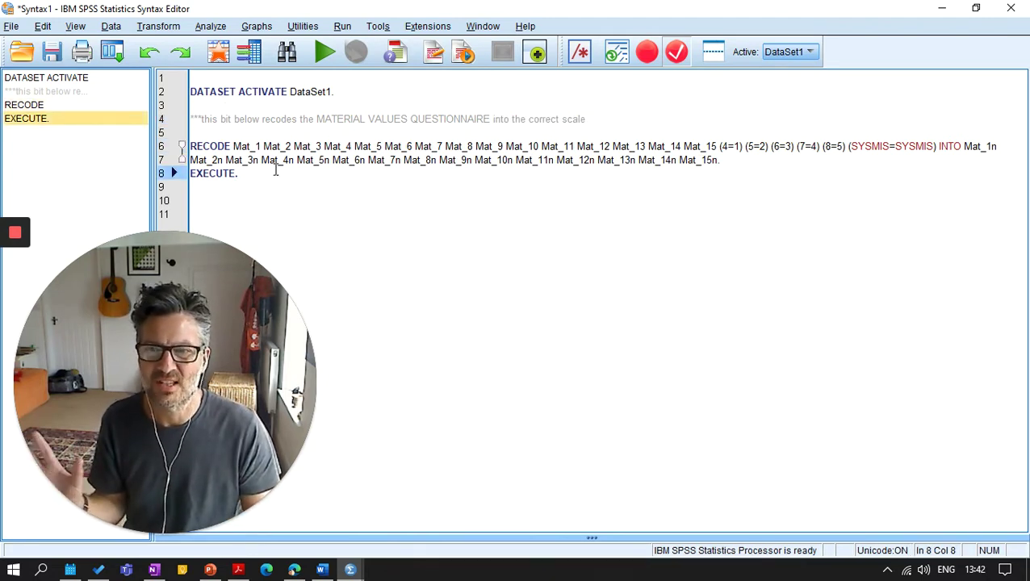
Run the selected RECODE and EXECUTE commands and return to Data.sav's data editor
drag(262, 179, 190, 146)
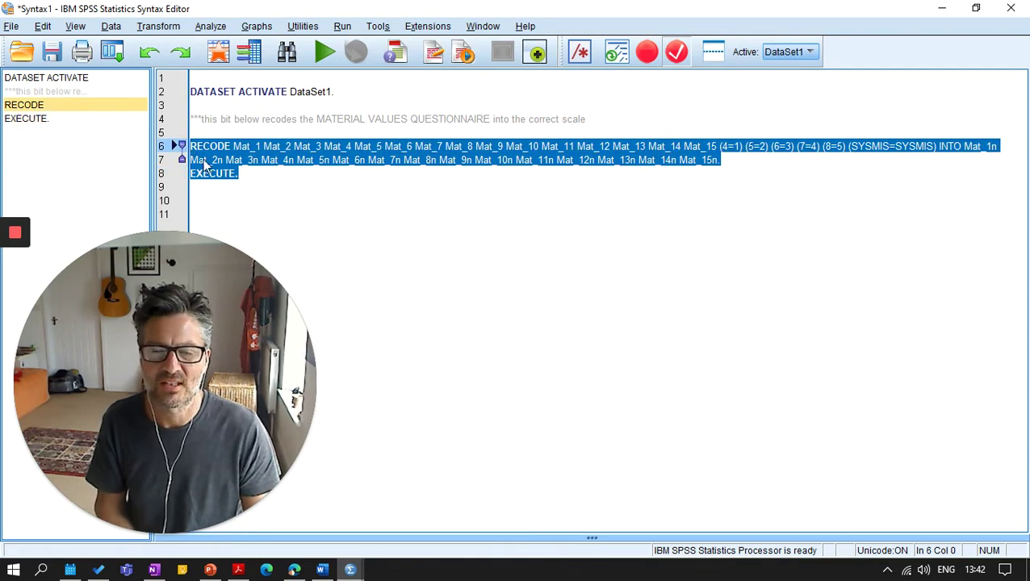
click(325, 57)
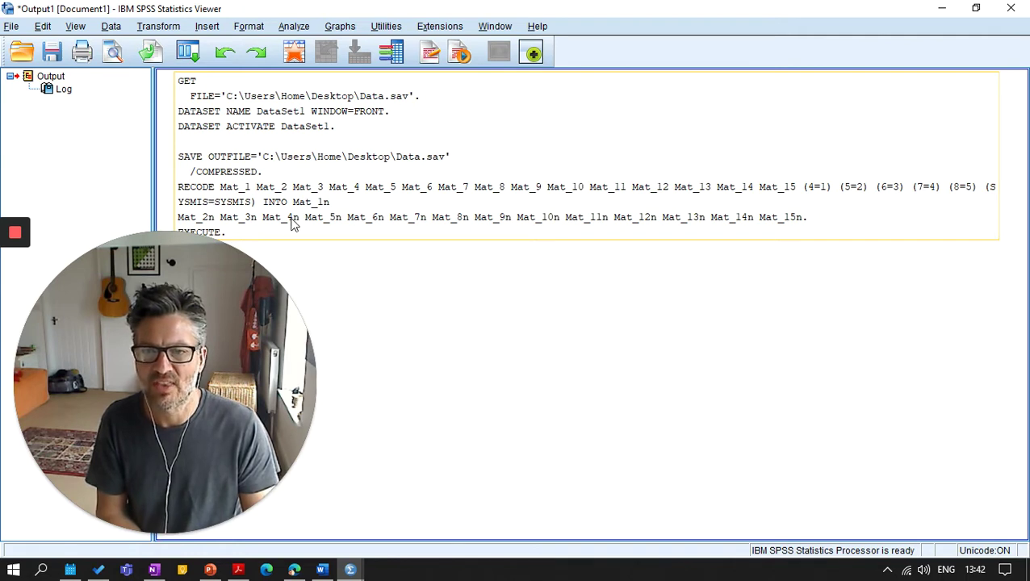
click(300, 263)
drag(178, 357, 852, 196)
click(418, 154)
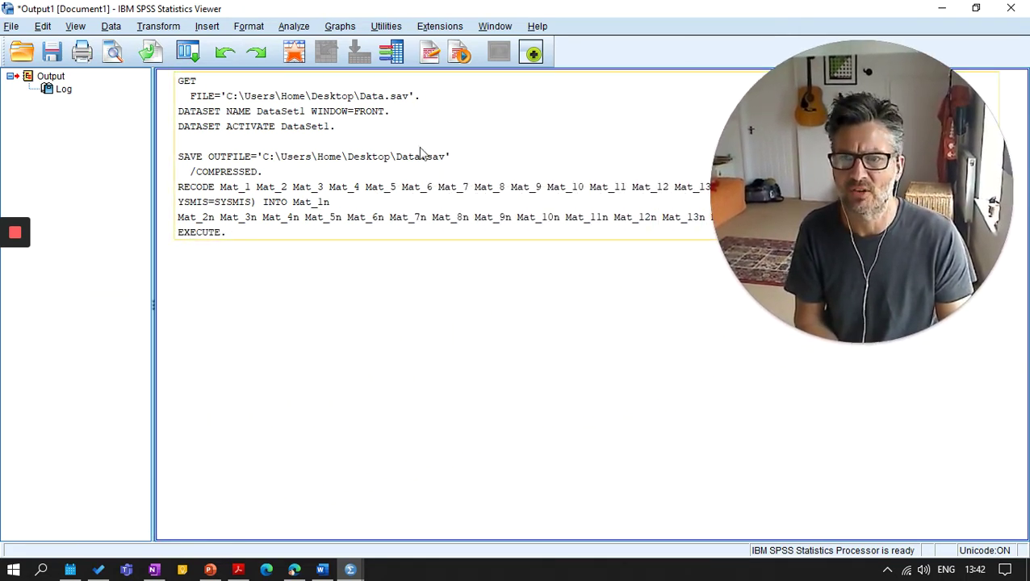
click(294, 52)
Scroll Variable View to the new Mat_1n–Mat_15n variables and step through them
scroll(111, 325, down, 12)
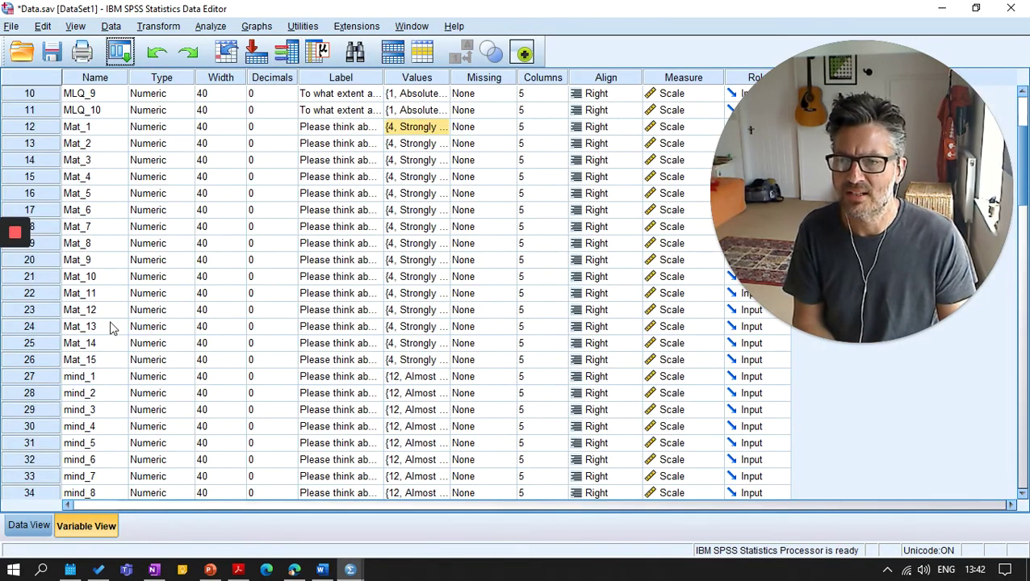
scroll(111, 326, down, 6)
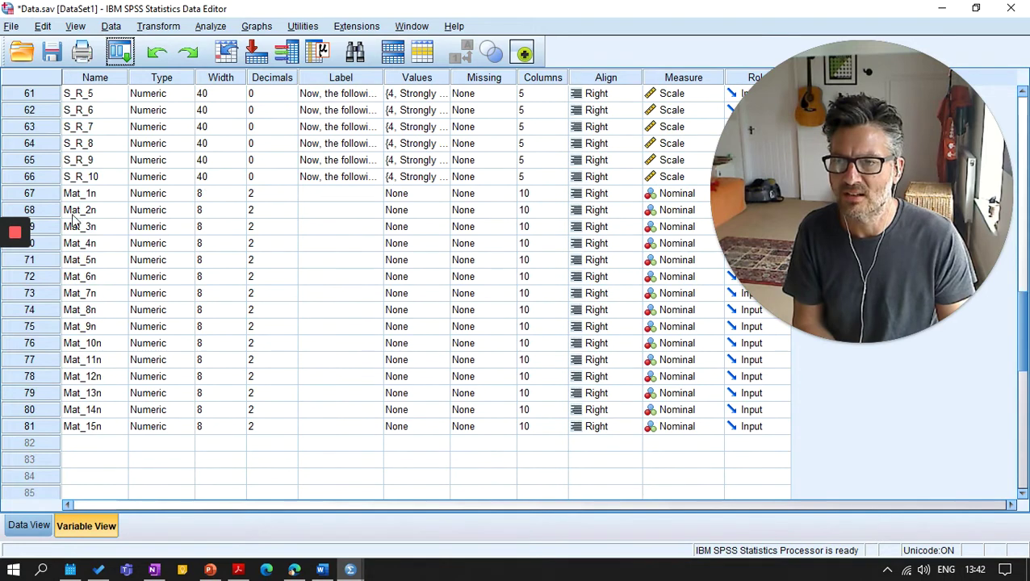
click(46, 197)
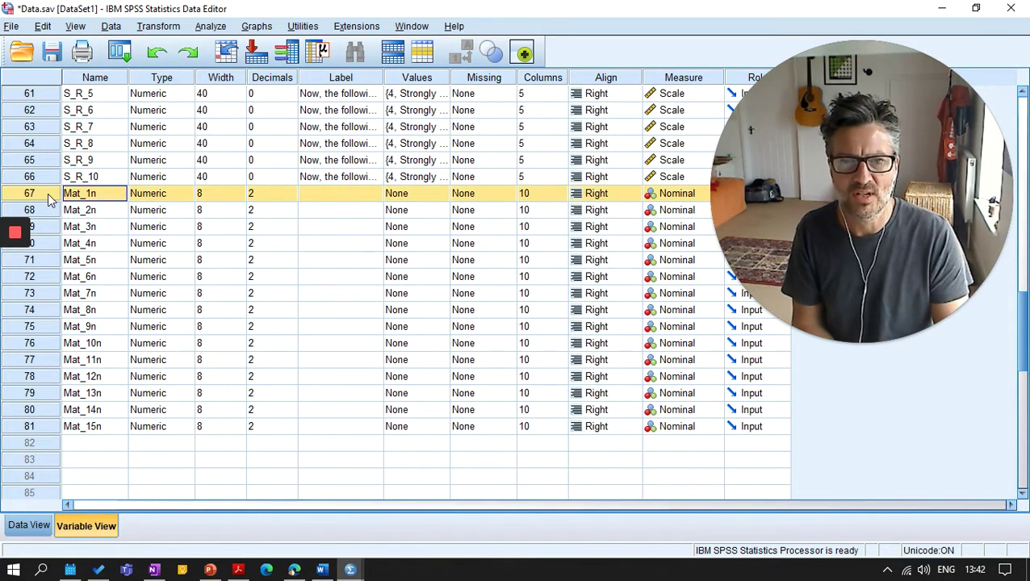
key(Down)
key(Down)
key(Up)
key(Up)
key(Down)
key(Down)
key(Down)
key(Down)
key(Down)
key(Down)
key(Down)
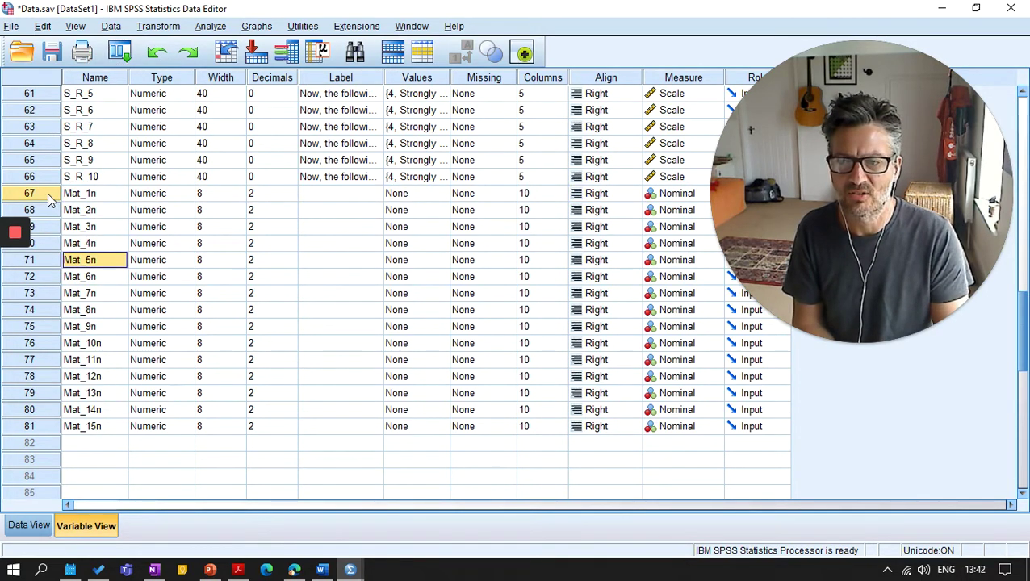
In Data View, move across row 1 to the Mat_1n column's recoded 1–5 values
click(29, 525)
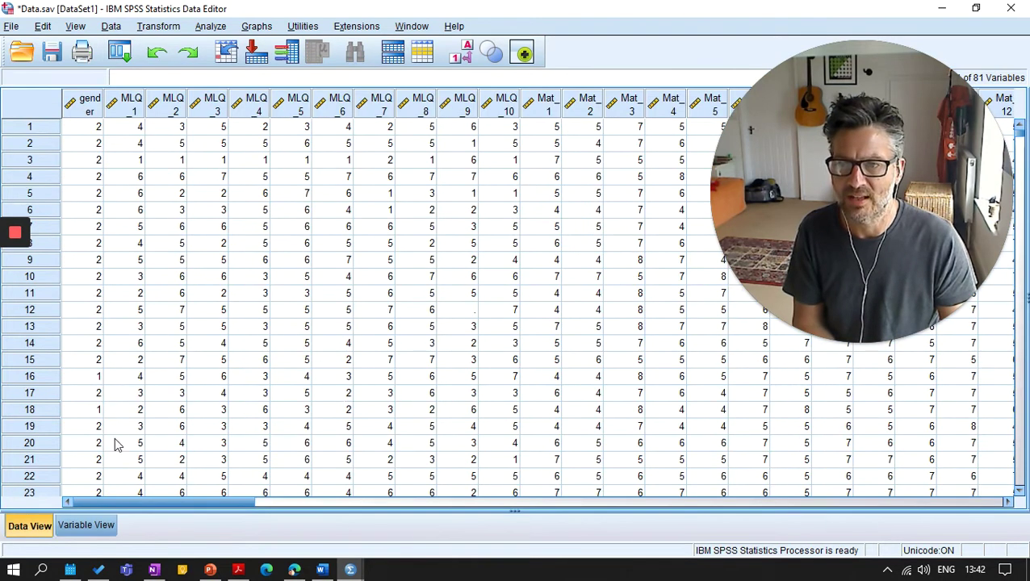
click(549, 132)
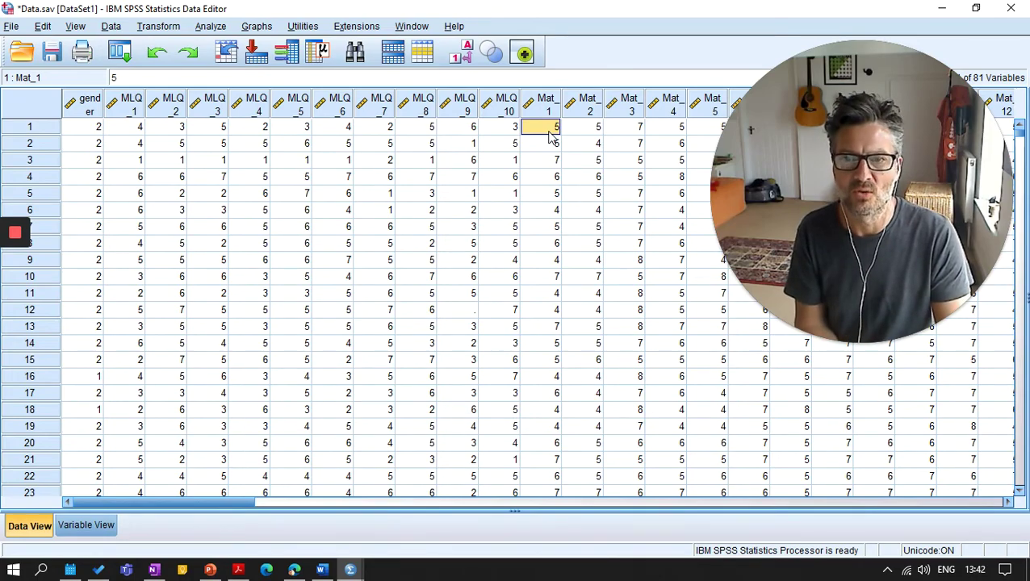
key(Right)
key(Right)
key(Right)
key(Right)
key(Right)
key(Right)
key(Right)
key(Right)
key(Right)
key(Right)
key(Right)
key(Right)
key(Right)
key(Right)
key(Right)
key(Right)
key(Right)
key(Right)
key(Right)
key(Right)
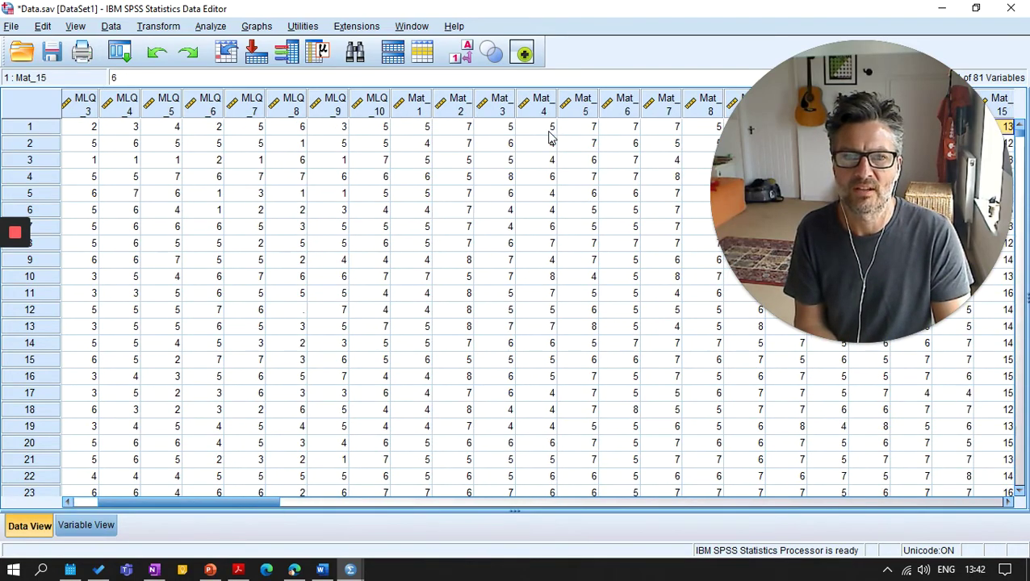
key(Right)
key(Right)
key(Right)
key(Right)
key(Right)
key(Right)
key(Right)
key(Right)
key(Right)
key(Right)
key(Right)
key(Right)
key(Right)
key(Right)
key(Right)
key(Right)
key(Right)
key(Right)
key(Right)
key(Right)
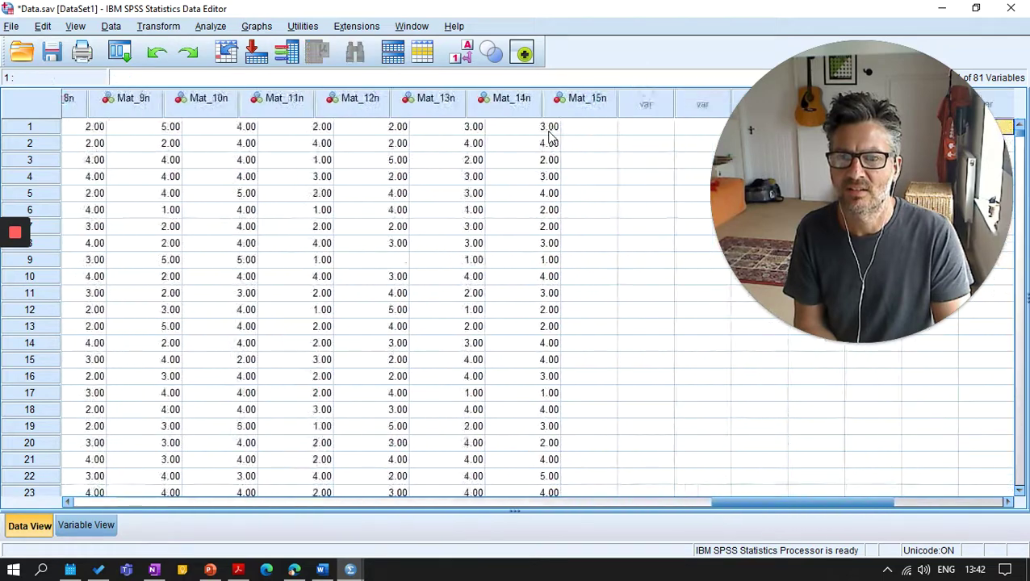
key(Left)
key(Left)
key(Left)
key(Left)
key(Left)
key(Left)
key(Left)
key(Left)
key(Left)
key(Left)
key(Left)
key(Left)
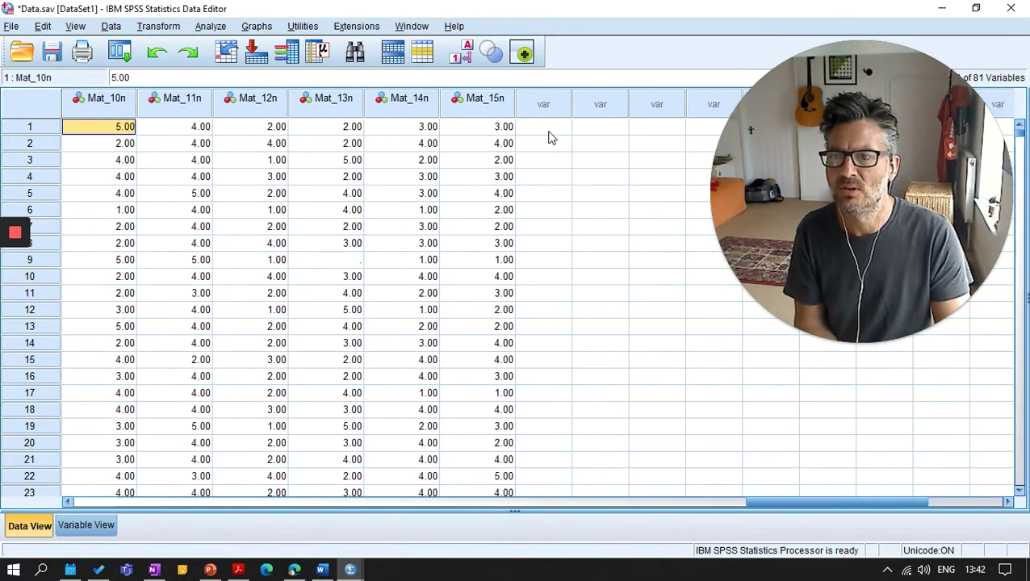
key(Left)
key(Left)
key(Left)
key(Left)
key(Left)
key(Left)
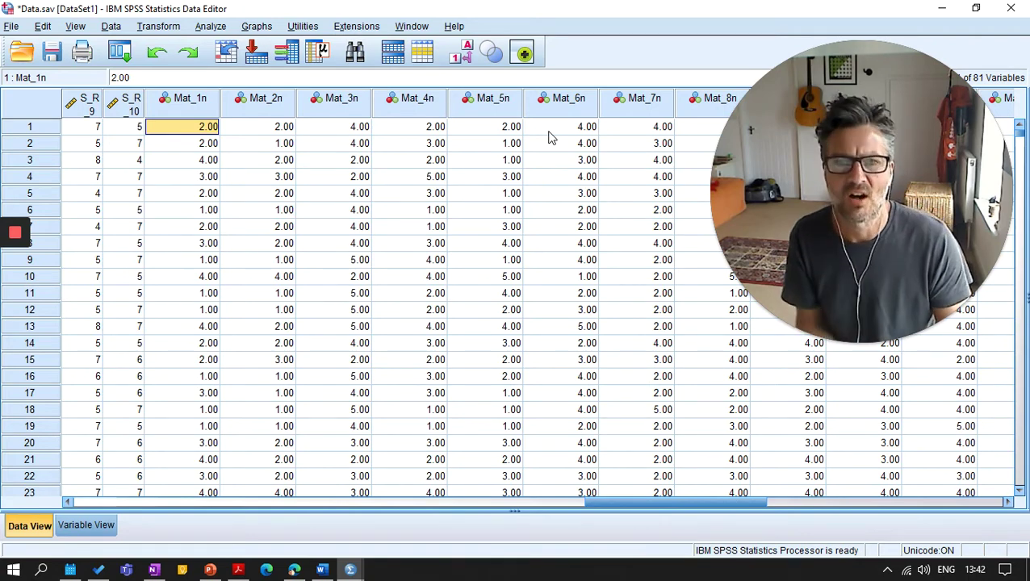
Save the dataset under the new name Data_edited.sav on the Desktop
click(13, 27)
click(71, 138)
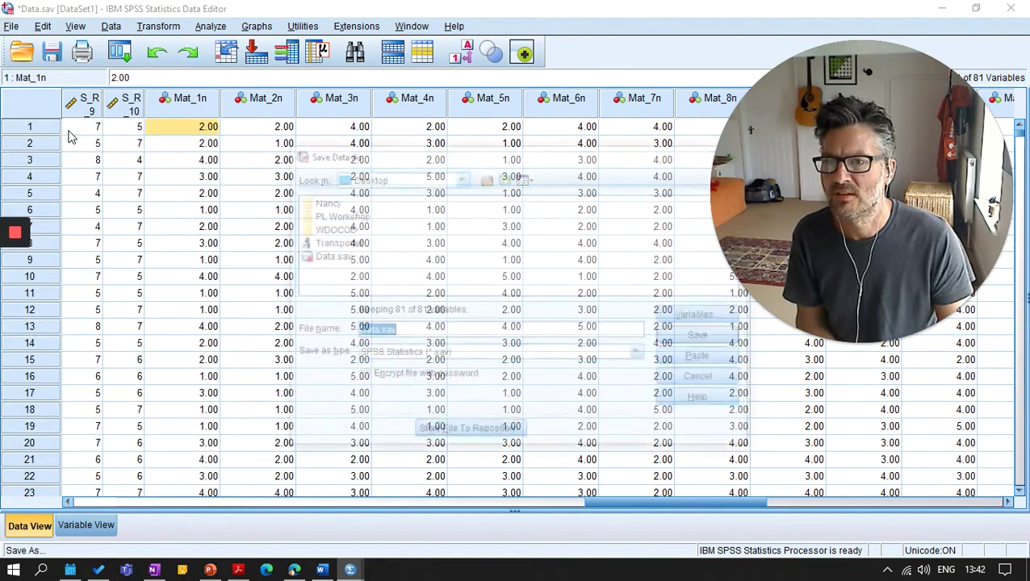
click(375, 332)
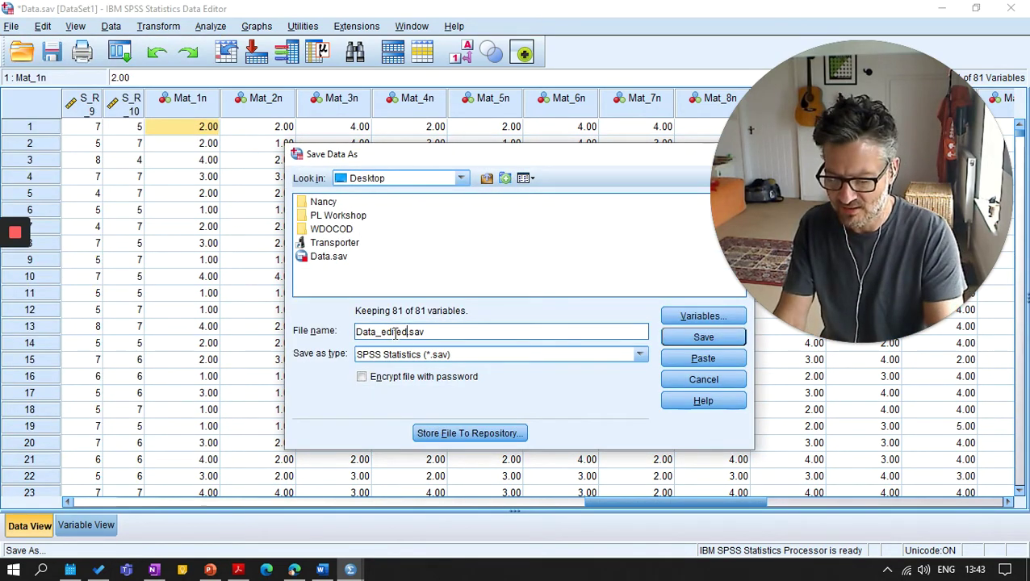
click(696, 340)
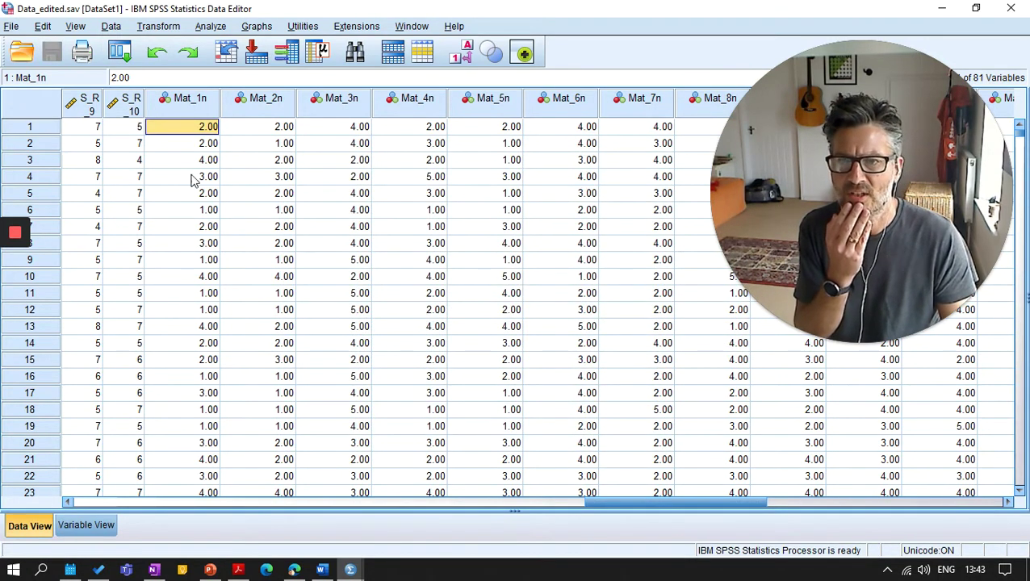
Review the variable definitions, then scroll the questionnaire PDF to the Mindfulness Scale response options
drag(597, 502, 100, 511)
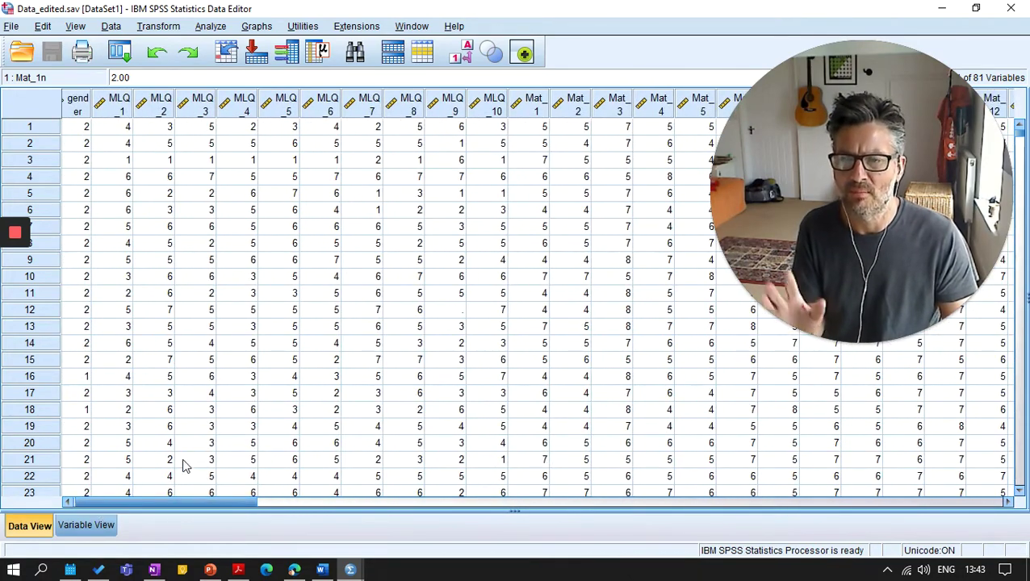
click(84, 533)
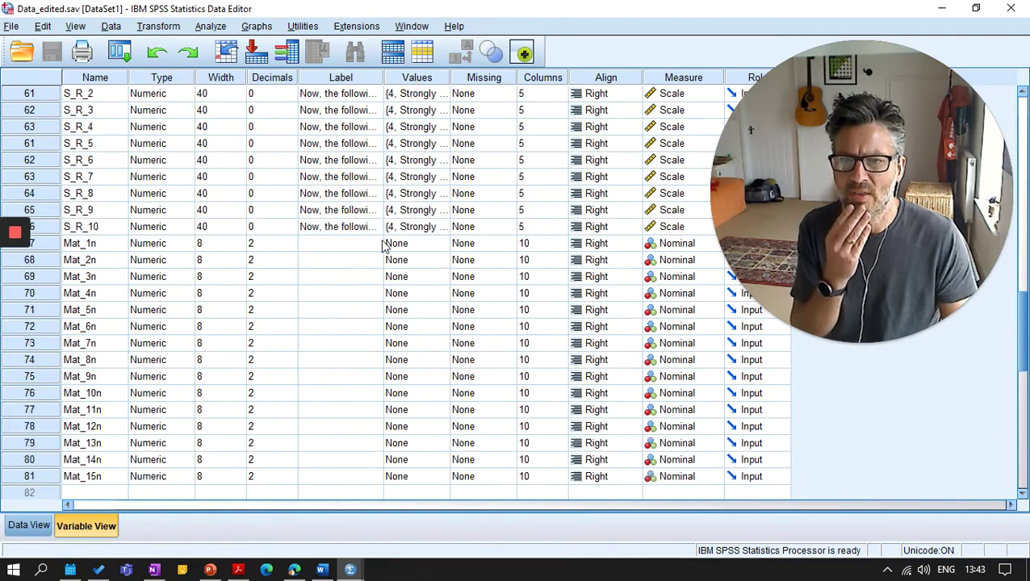
scroll(384, 246, up, 20)
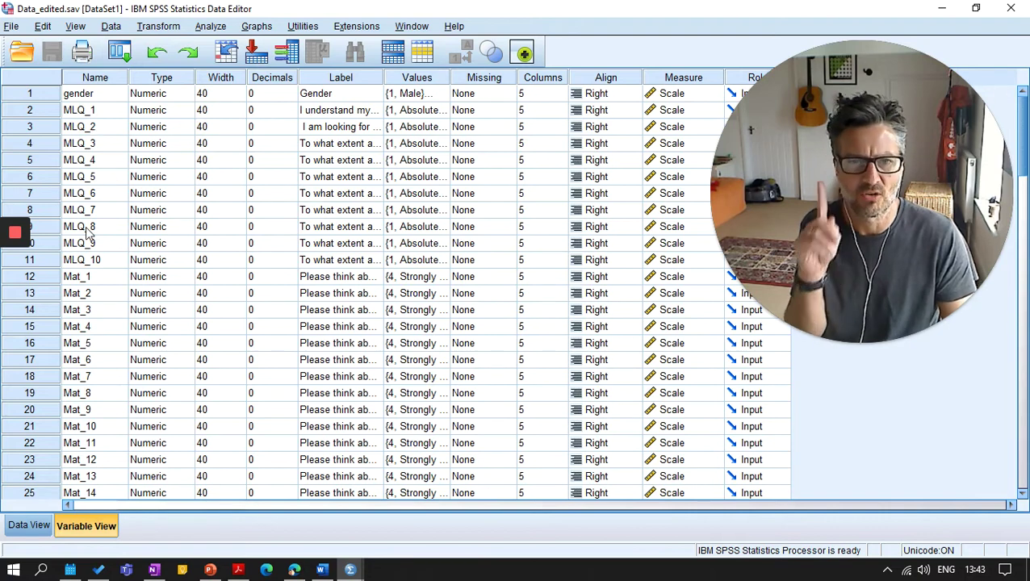
scroll(56, 286, down, 4)
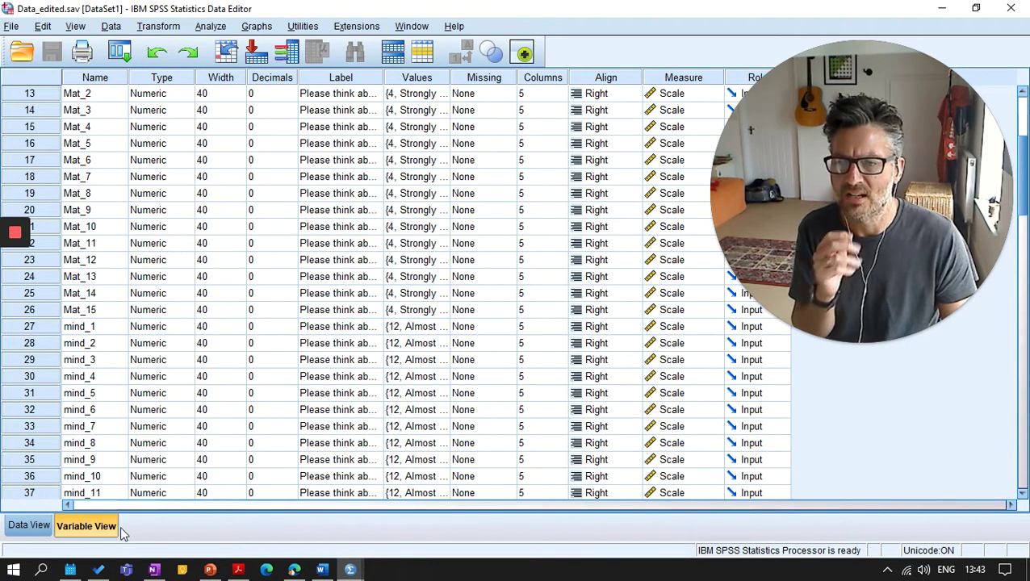
click(238, 570)
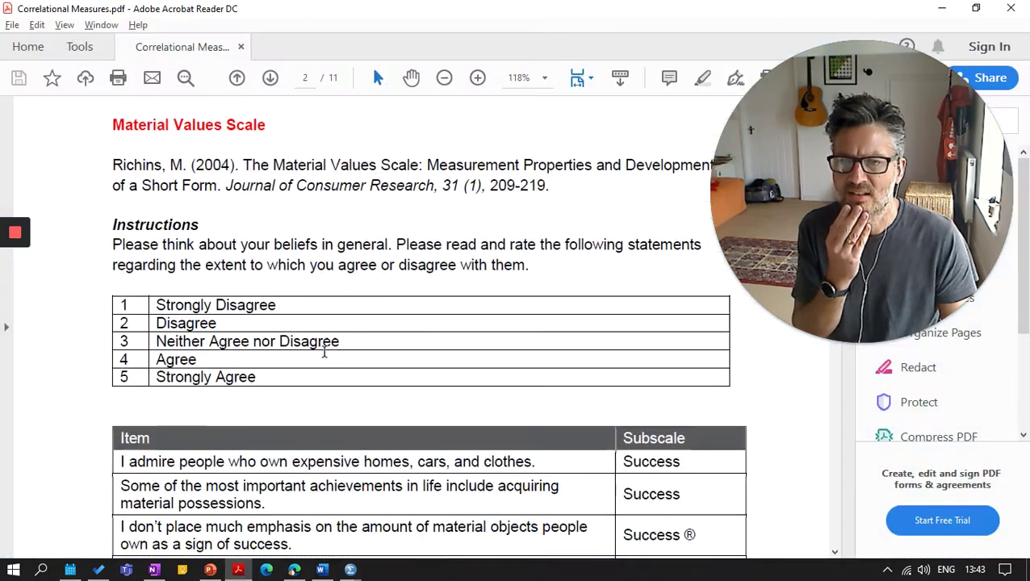
scroll(323, 351, down, 15)
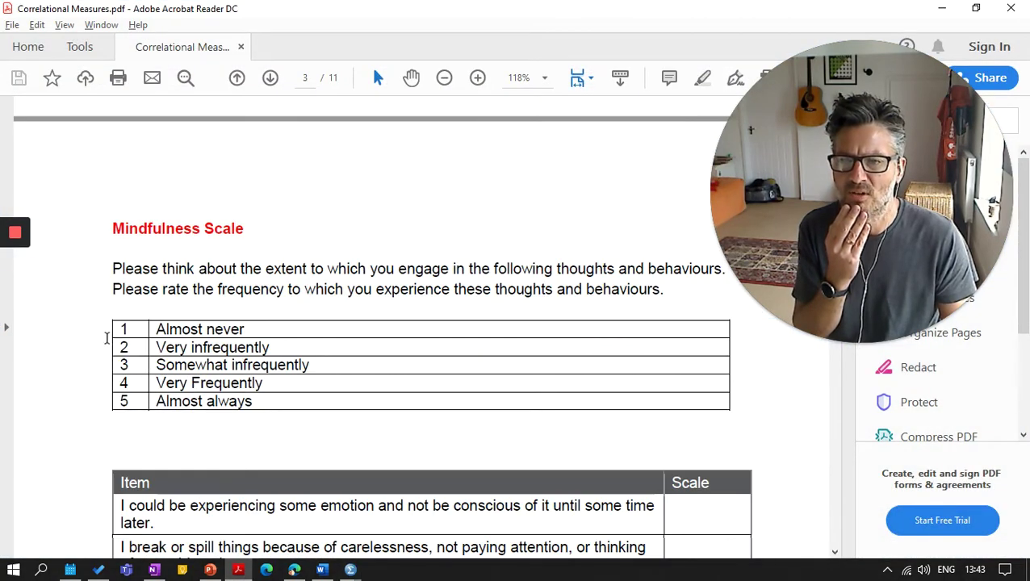
Back in SPSS Variable View, open mind_1's value labels: 12 'Almost never' through 17 'Almost always'
mouse_move(350, 572)
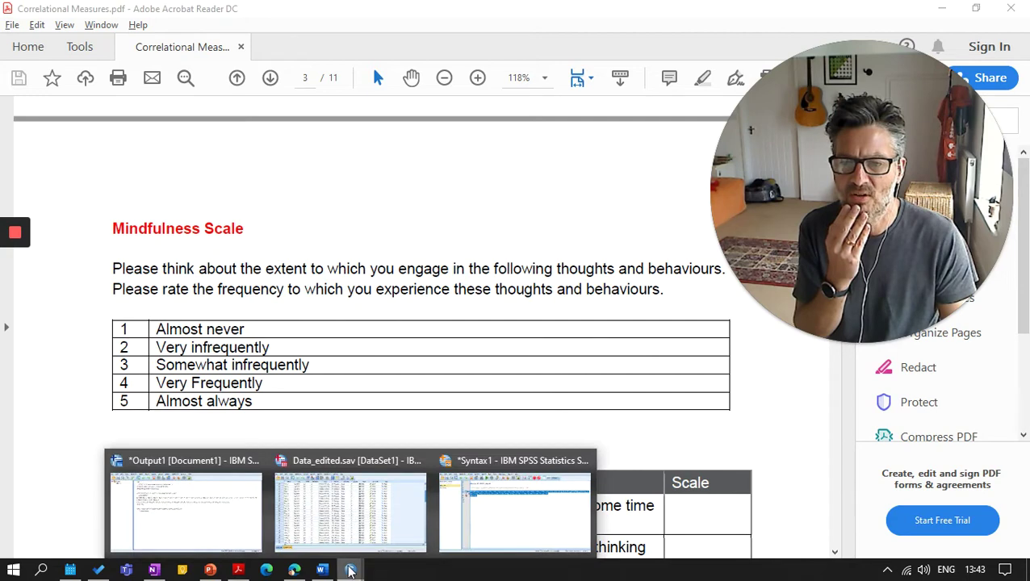
click(343, 505)
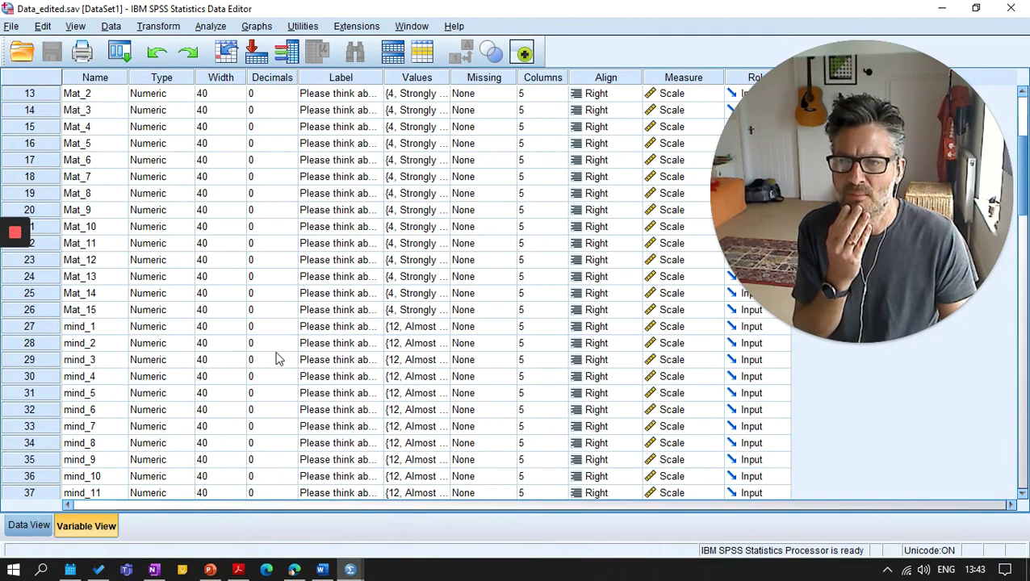
click(442, 326)
click(443, 328)
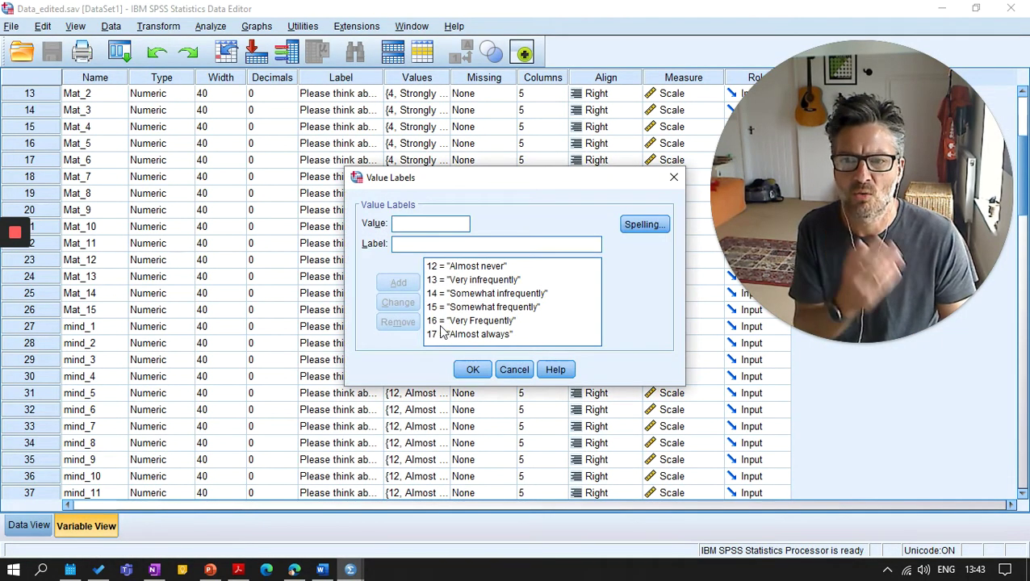